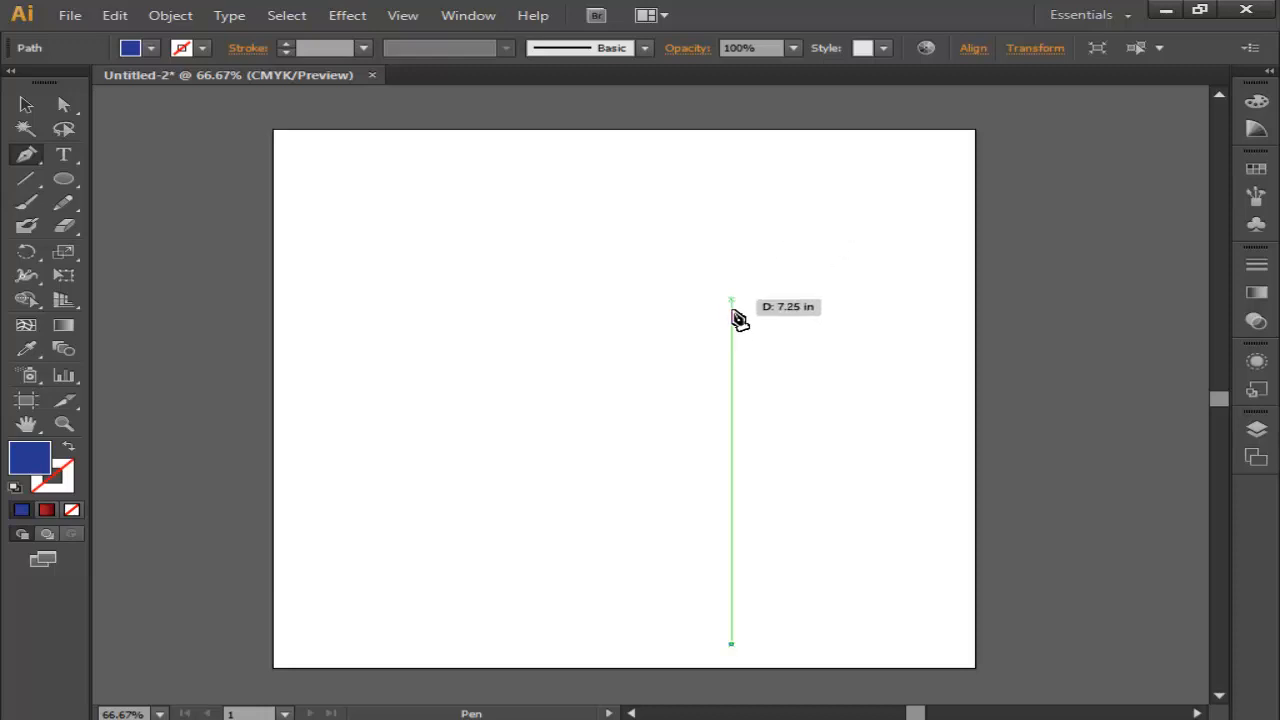
- Draw the trunk's right edge with the Pen tool as a curve rising to a narrow pointed tip, with corner anchors along it
drag(731, 317, 792, 186)
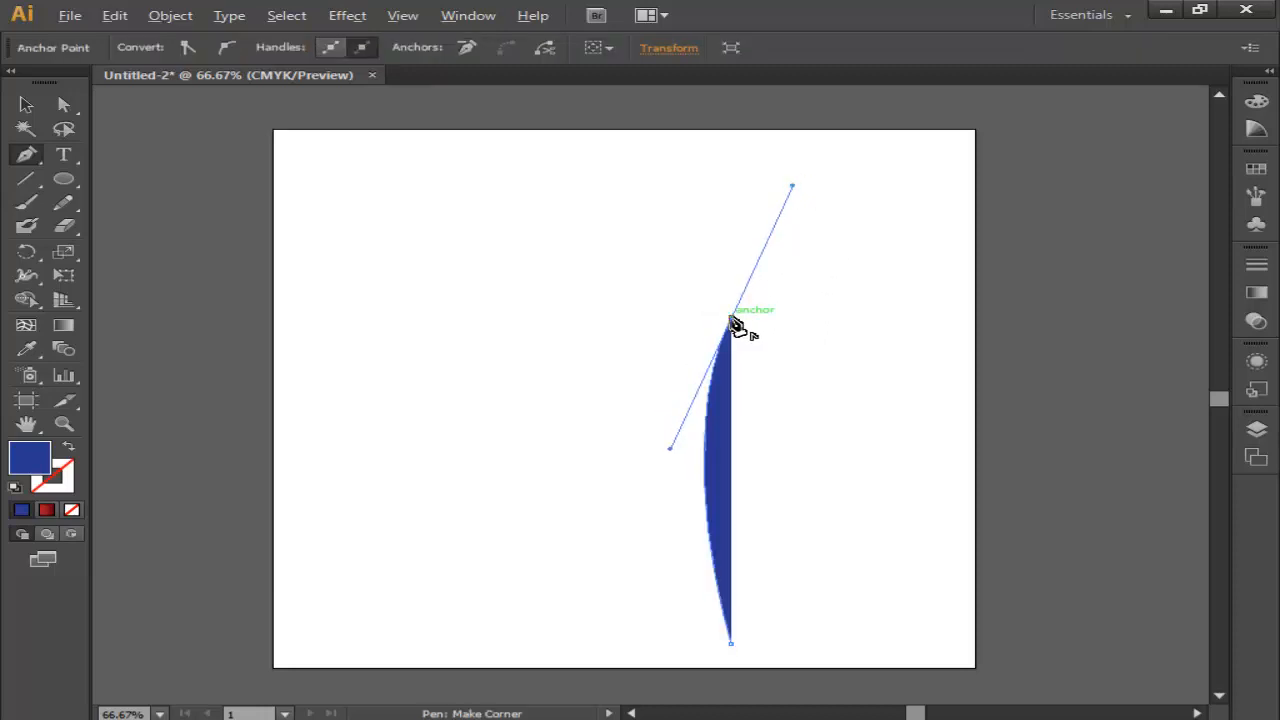
click(731, 317)
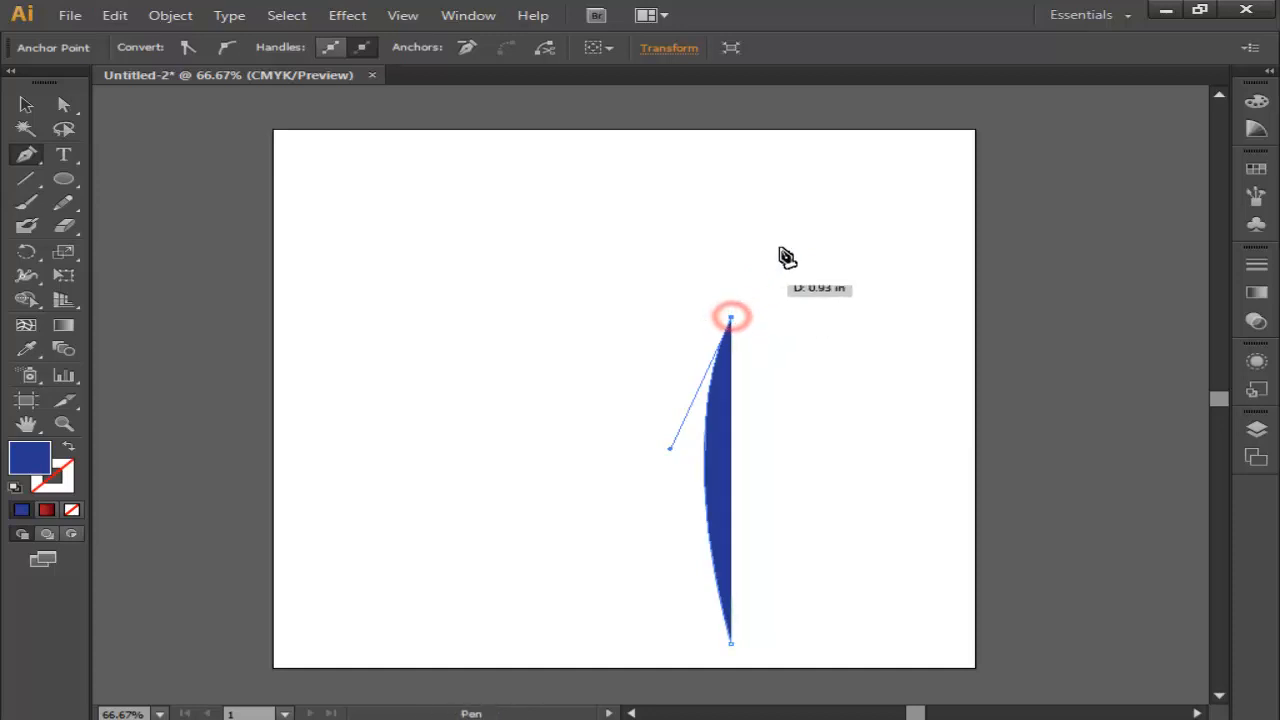
drag(808, 193, 864, 131)
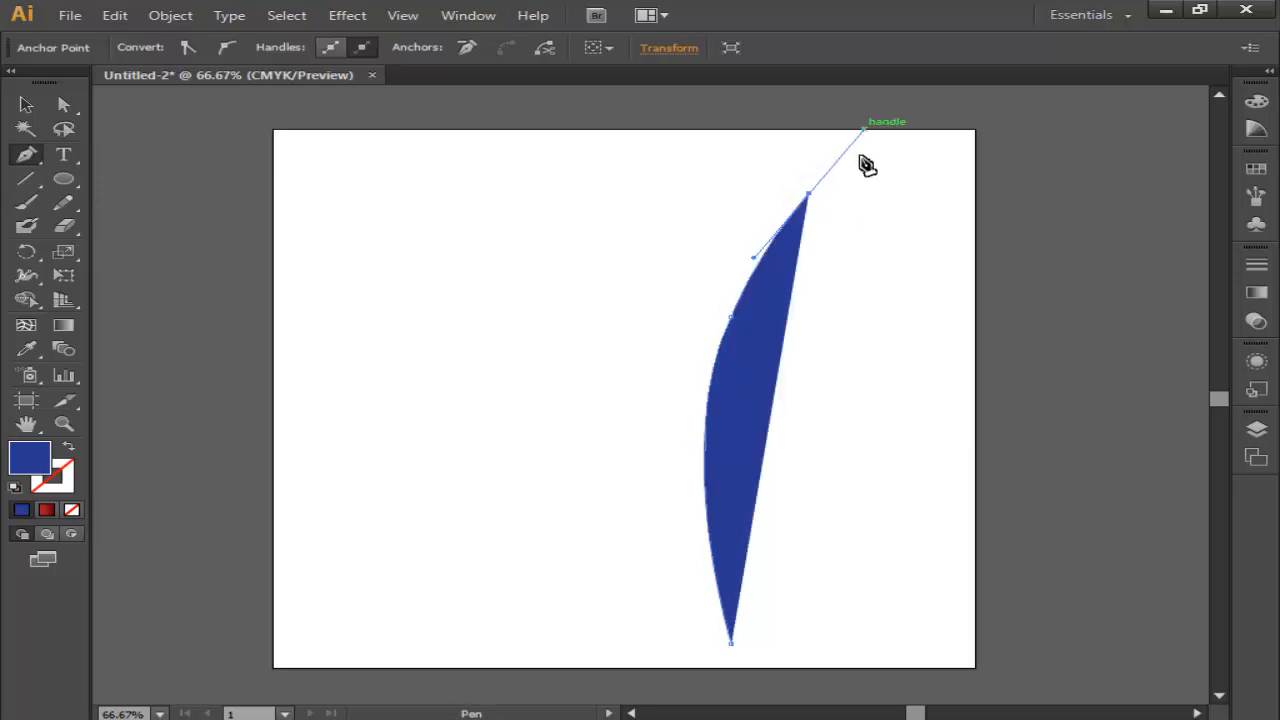
click(808, 193)
scroll(795, 189, up, 4)
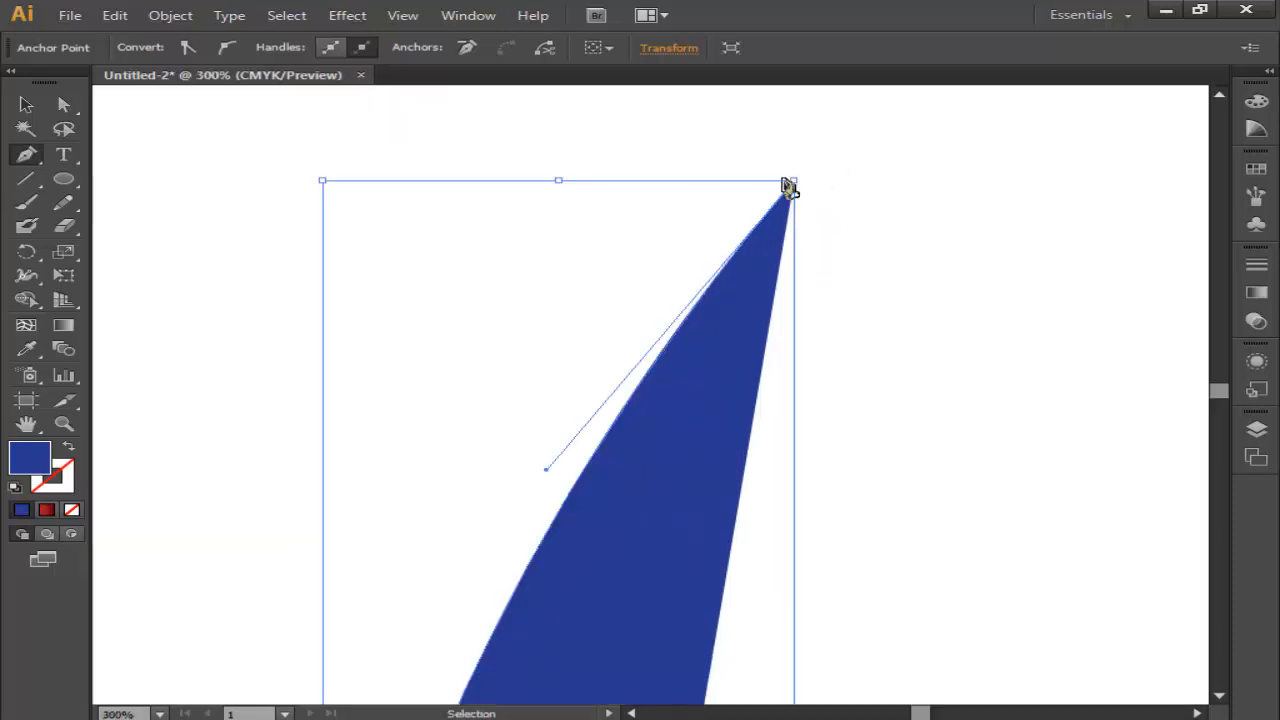
drag(782, 178, 714, 242)
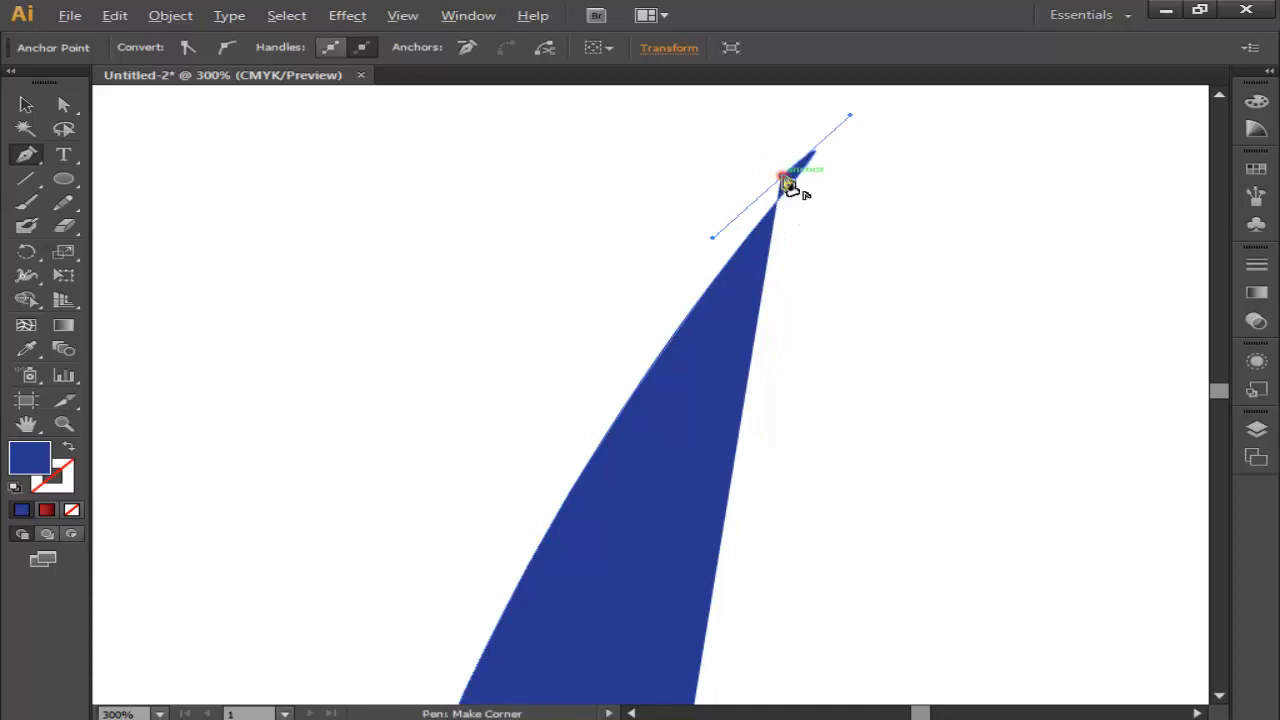
click(783, 178)
- Swap the path's fill to stroke and curve the trunk's left edge from the tip down to a corner anchor at mid-height
scroll(770, 295, down, 3)
drag(763, 394, 768, 234)
scroll(769, 234, down, 2)
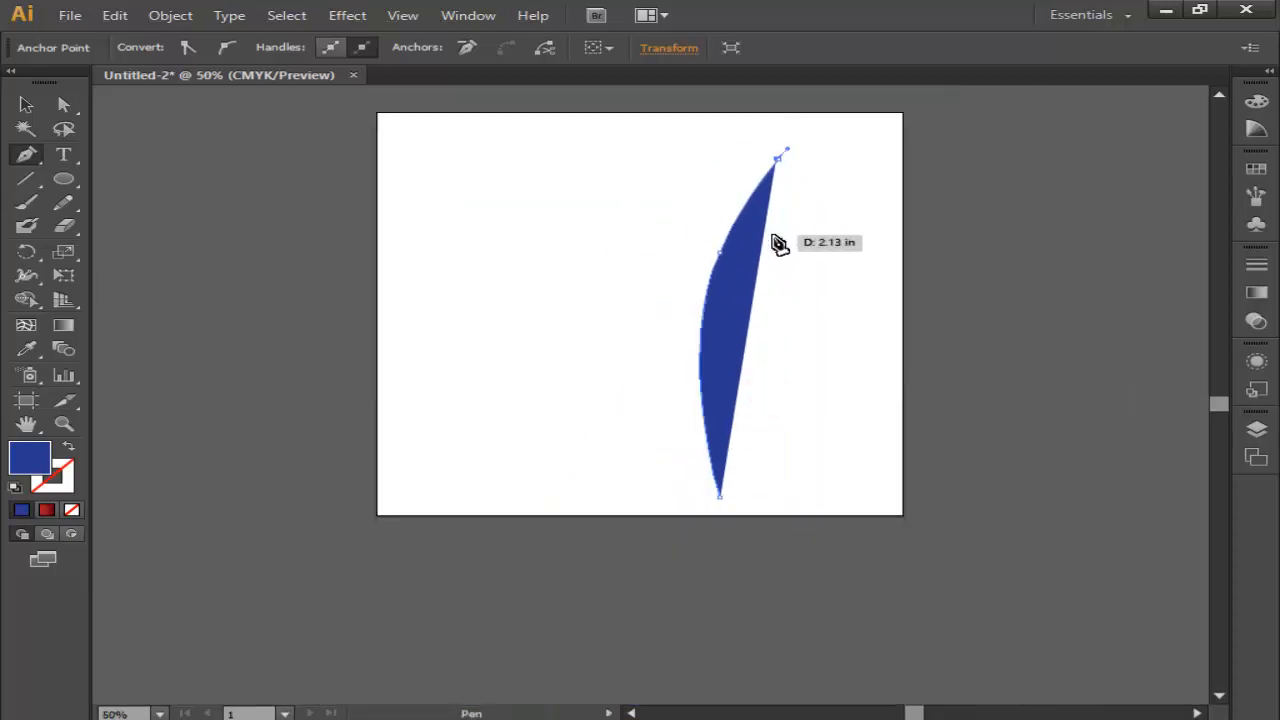
key(shift+x)
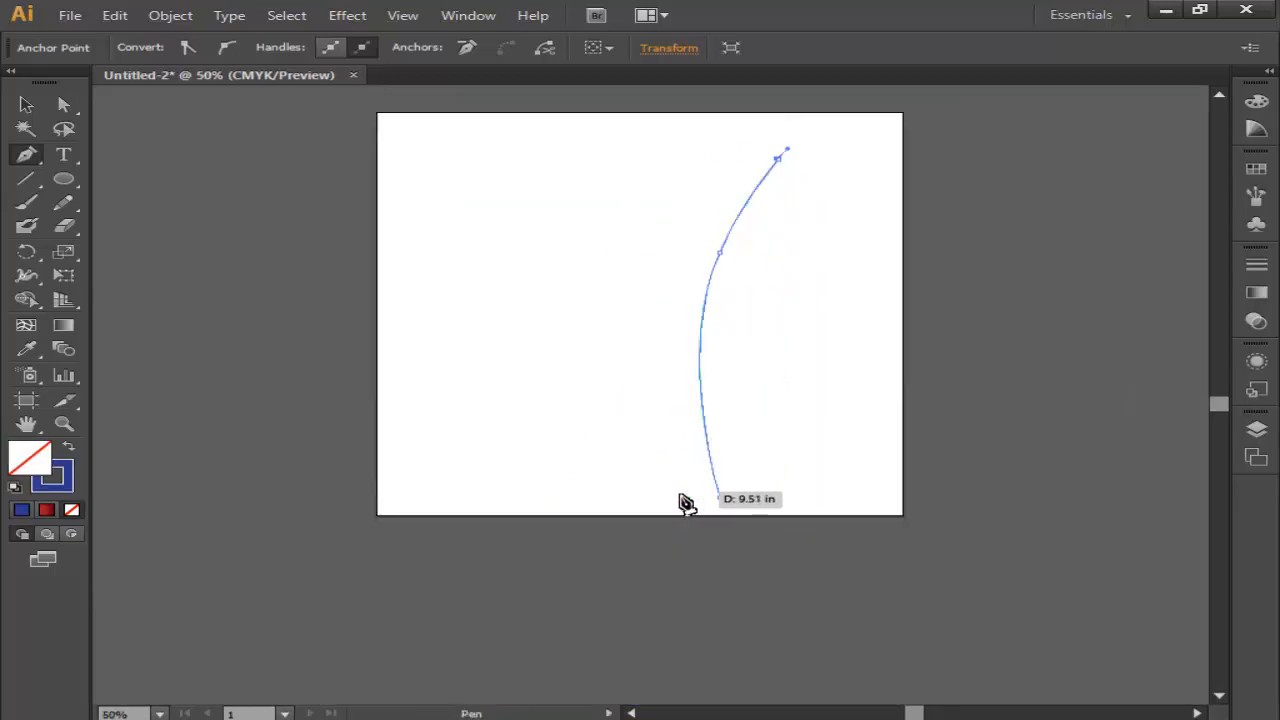
ctrl+click(689, 311)
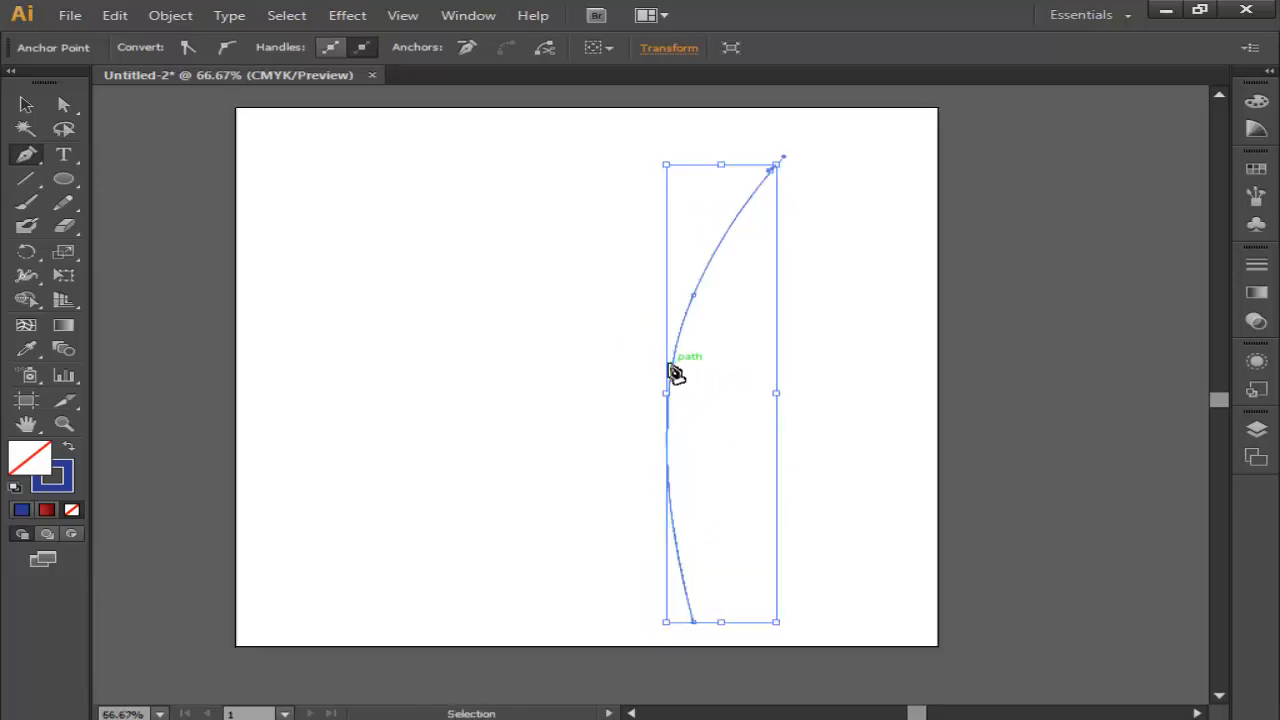
mouse_move(669, 375)
mouse_down()
mouse_move(574, 514)
mouse_move(566, 577)
mouse_move(606, 566)
mouse_move(632, 518)
mouse_up()
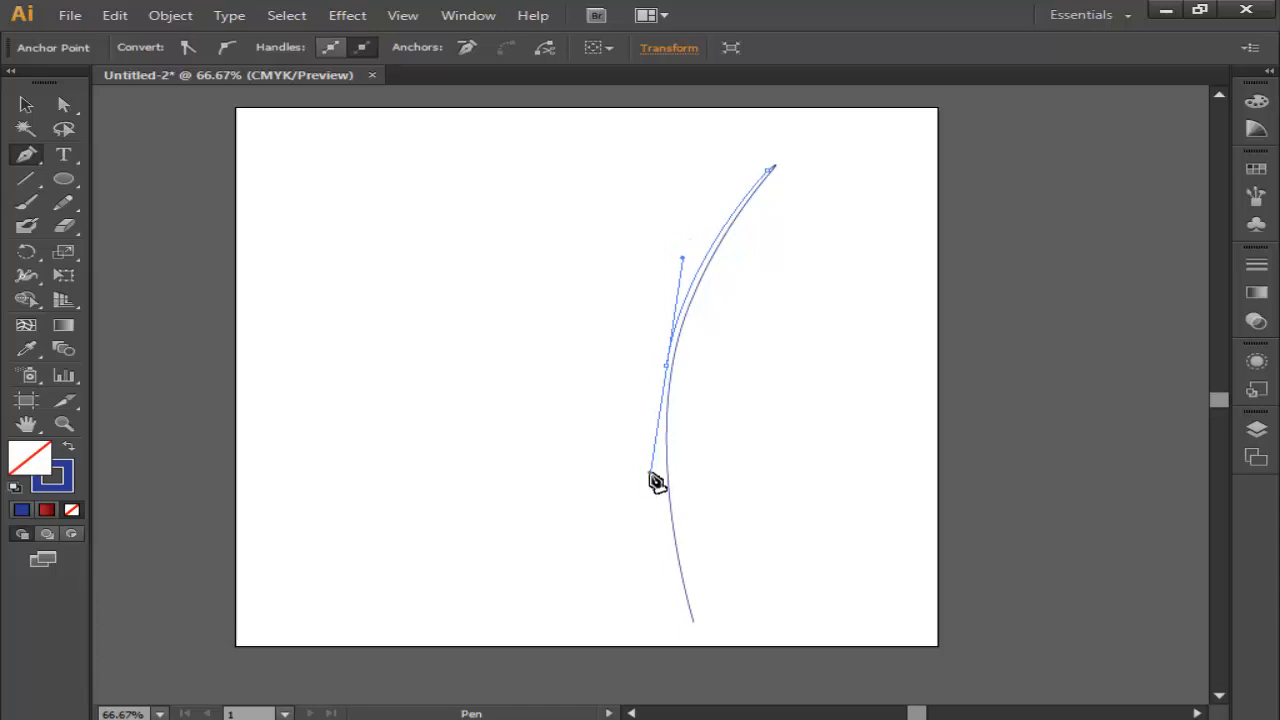
key(alt)
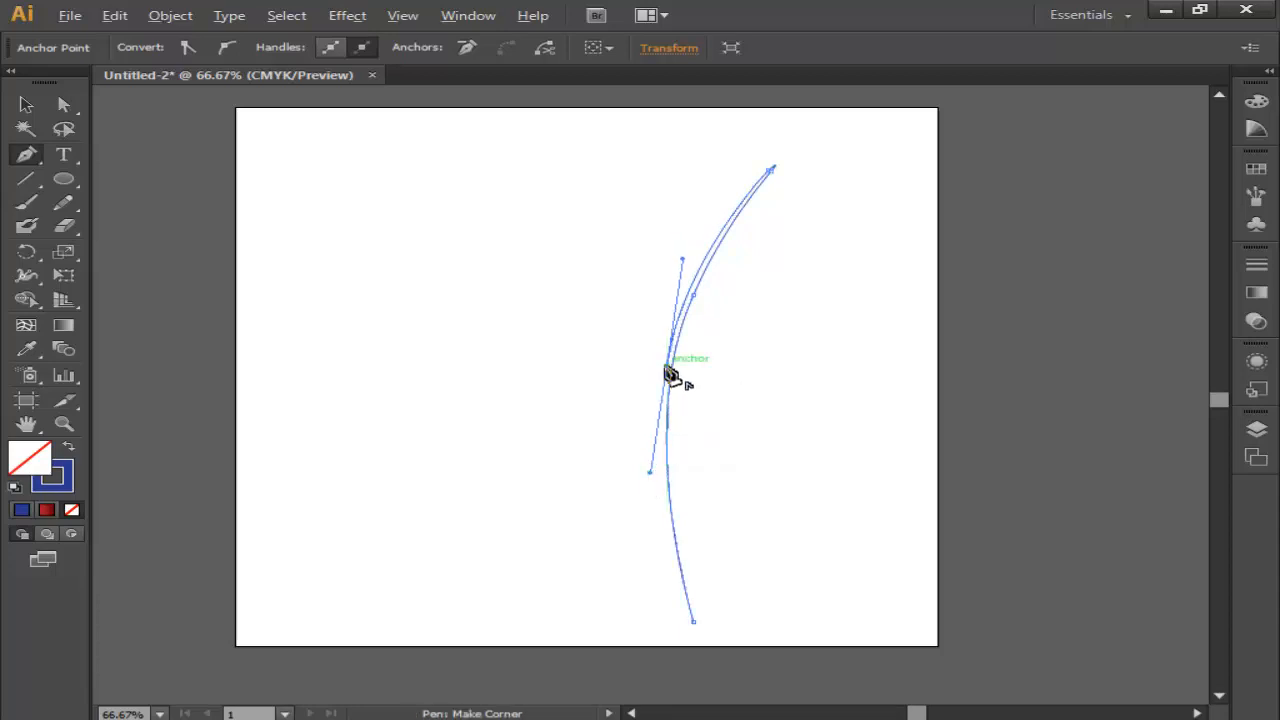
click(666, 368)
- Continue the trunk's left edge down to a flared base corner and close the outline with a straight base line
key(space)
drag(657, 505, 655, 426)
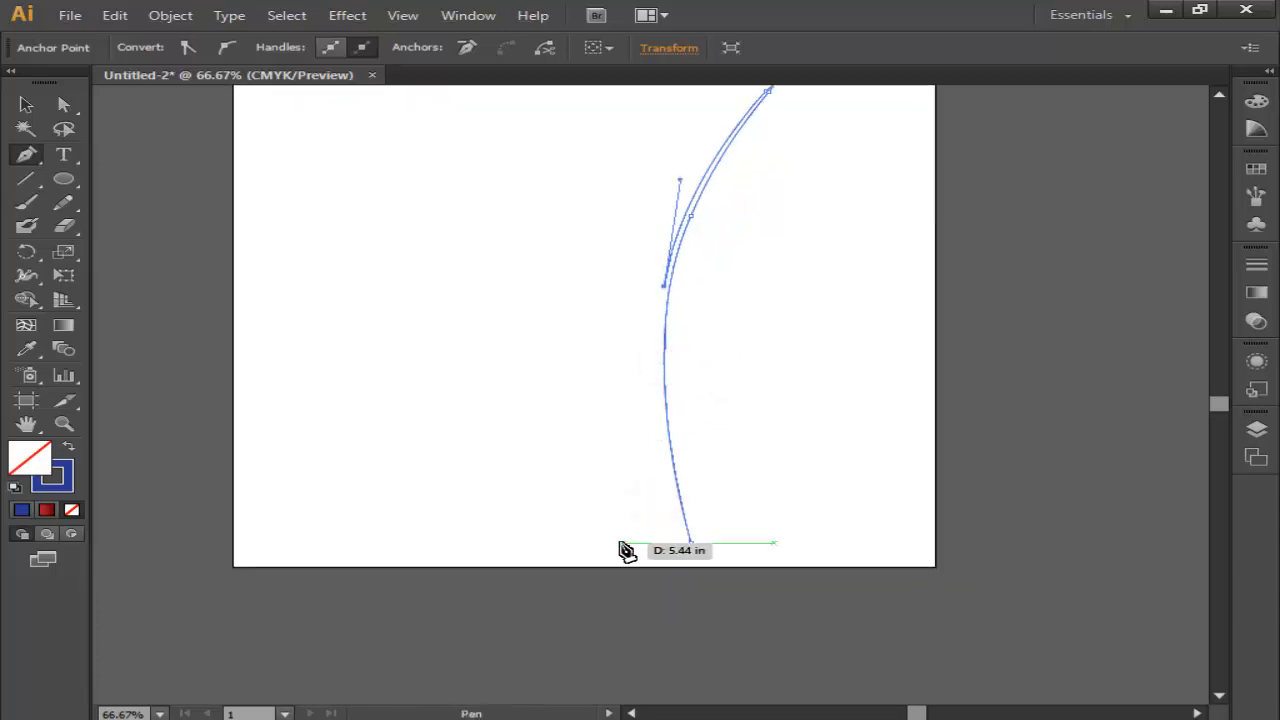
drag(613, 543, 561, 617)
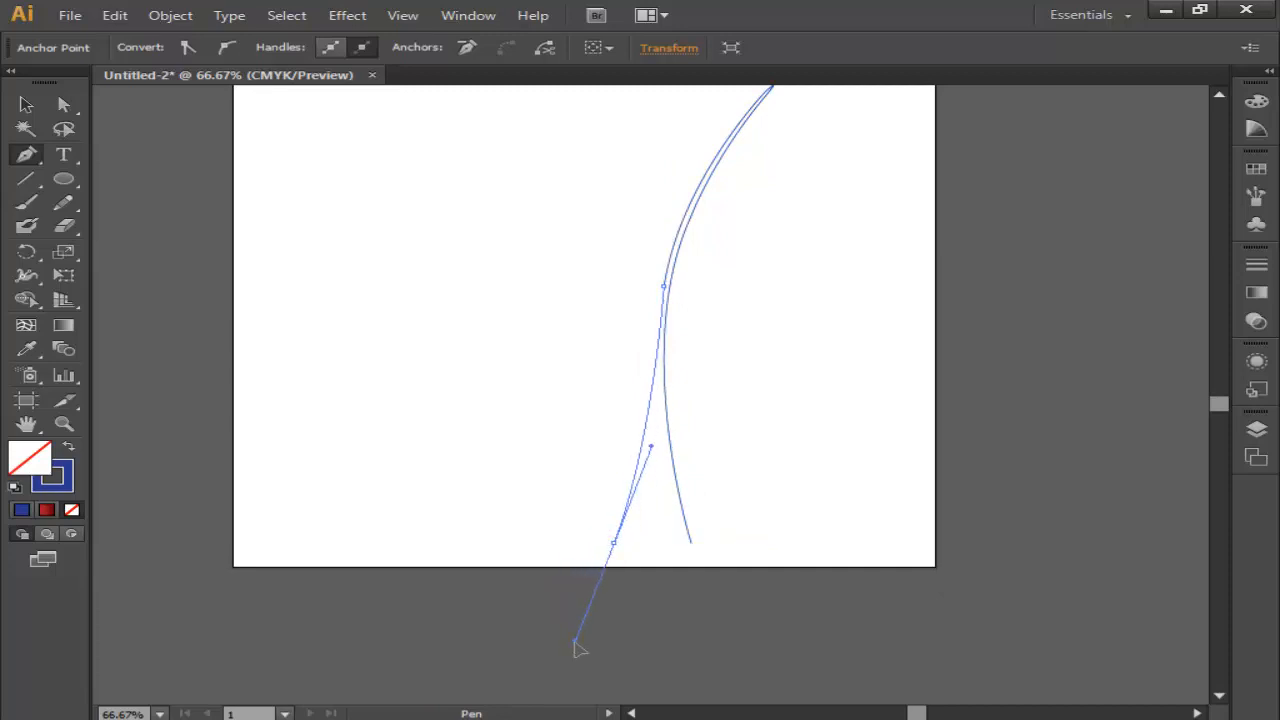
key(ctrl+z)
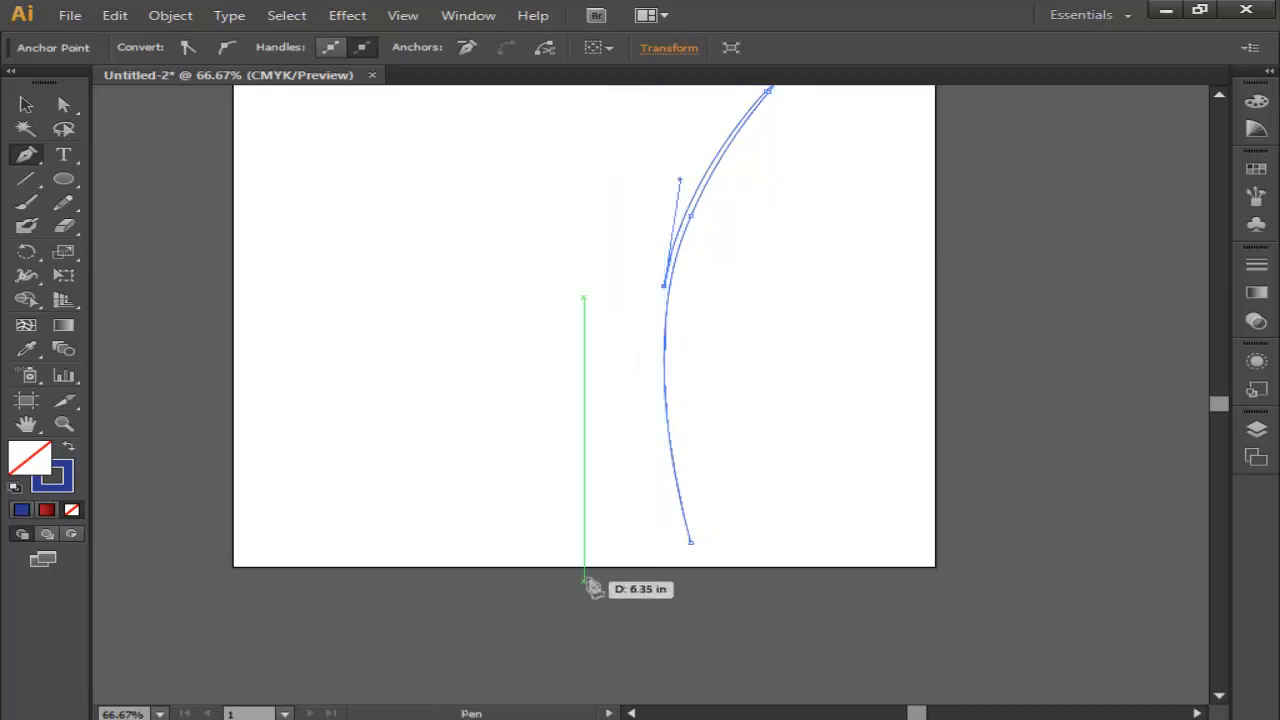
drag(583, 544, 528, 605)
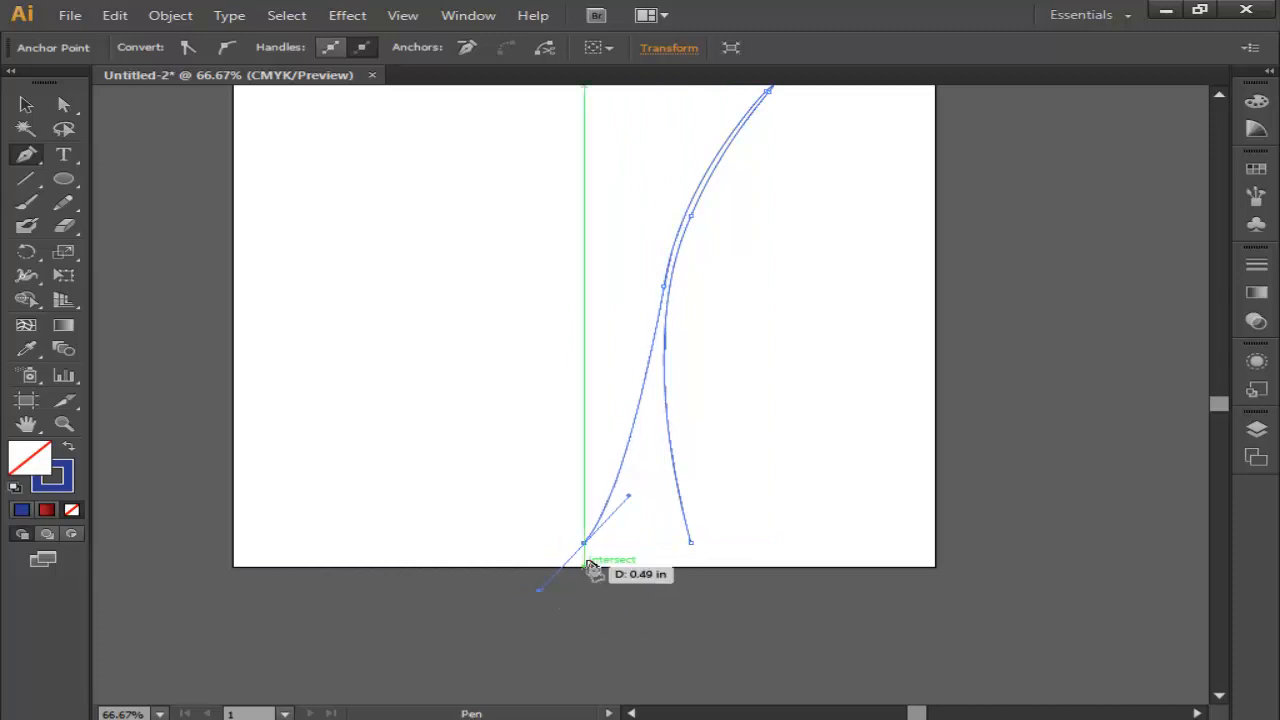
alt+click(584, 544)
click(690, 542)
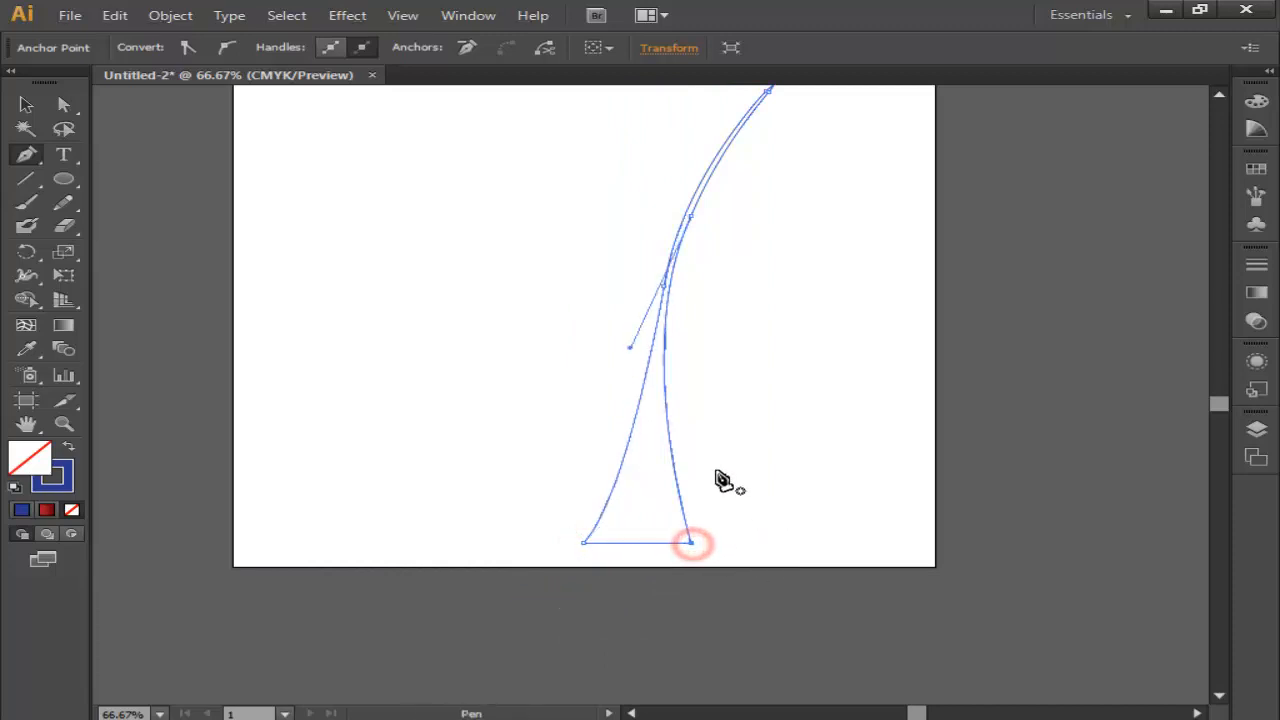
- Select the finished trunk outline, swap its stroke back to a solid blue fill, and deselect it
key(v)
click(288, 171)
drag(457, 354, 834, 422)
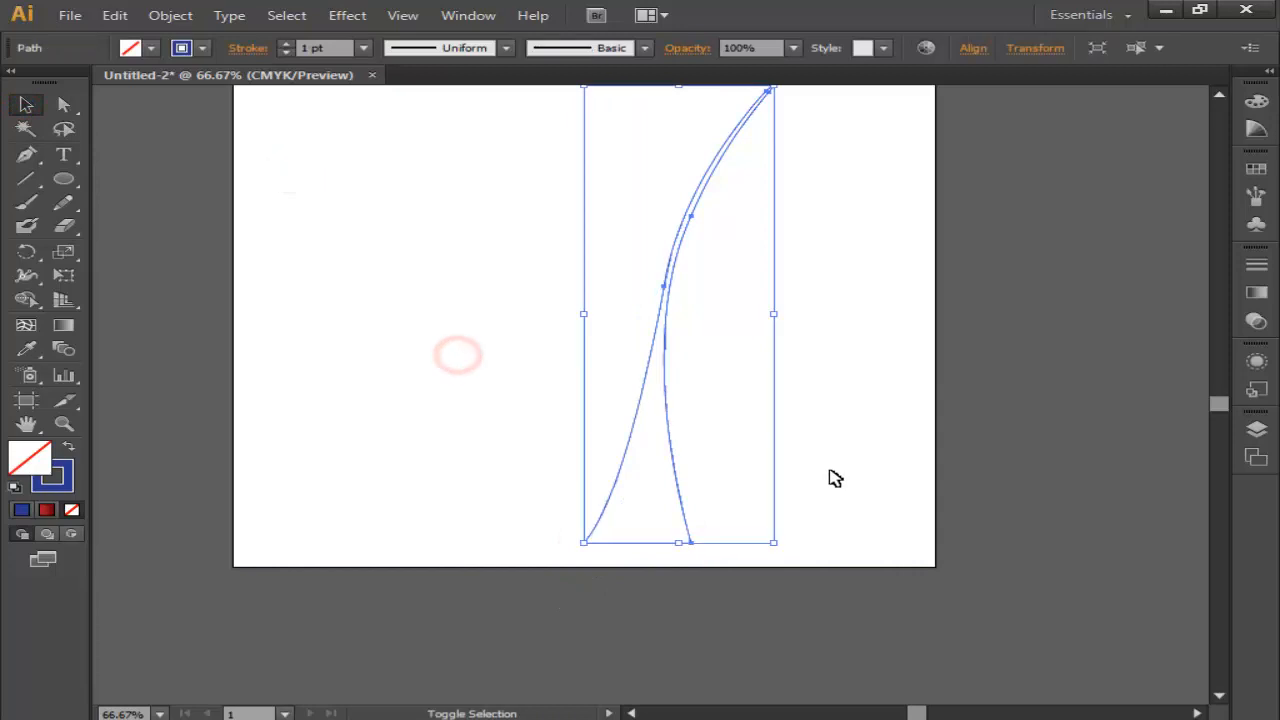
key(shift+x)
click(833, 418)
key(space)
drag(809, 349, 759, 395)
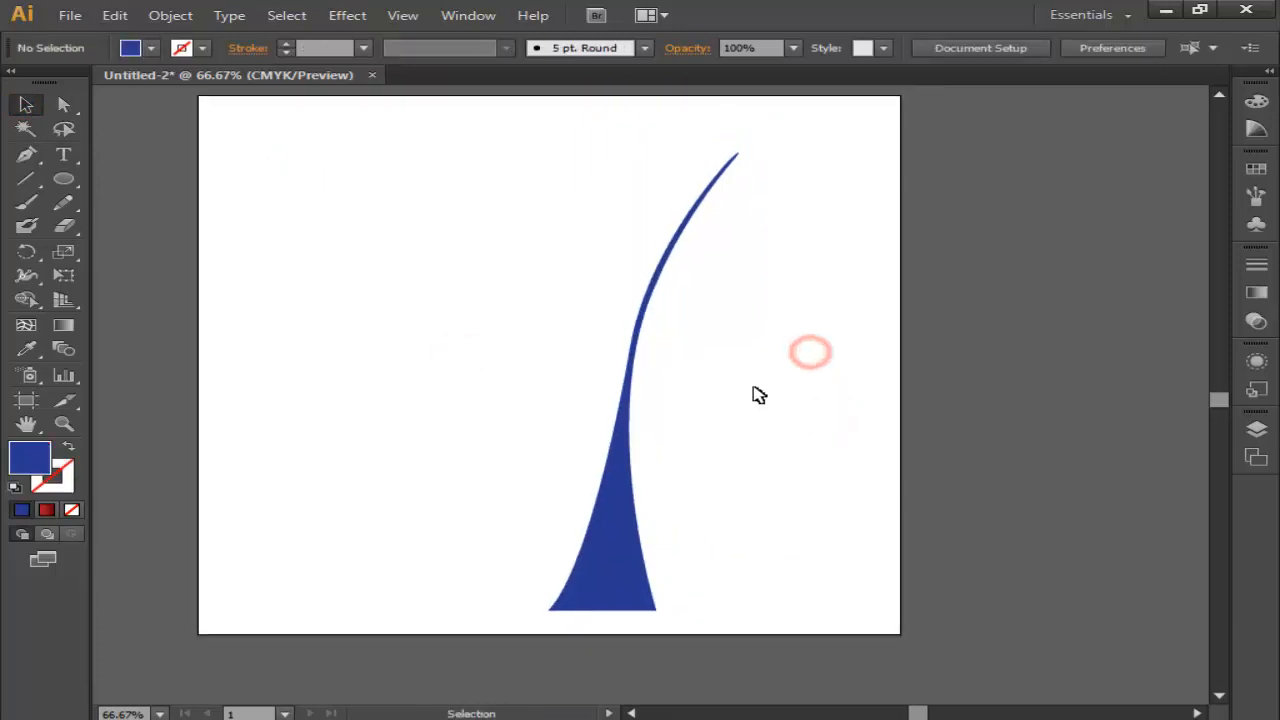
- Try to shift the trunk's upper anchor points up and to the left with Direct Selection, and undo the move
drag(778, 188, 700, 152)
key(ctrl+z)
click(806, 289)
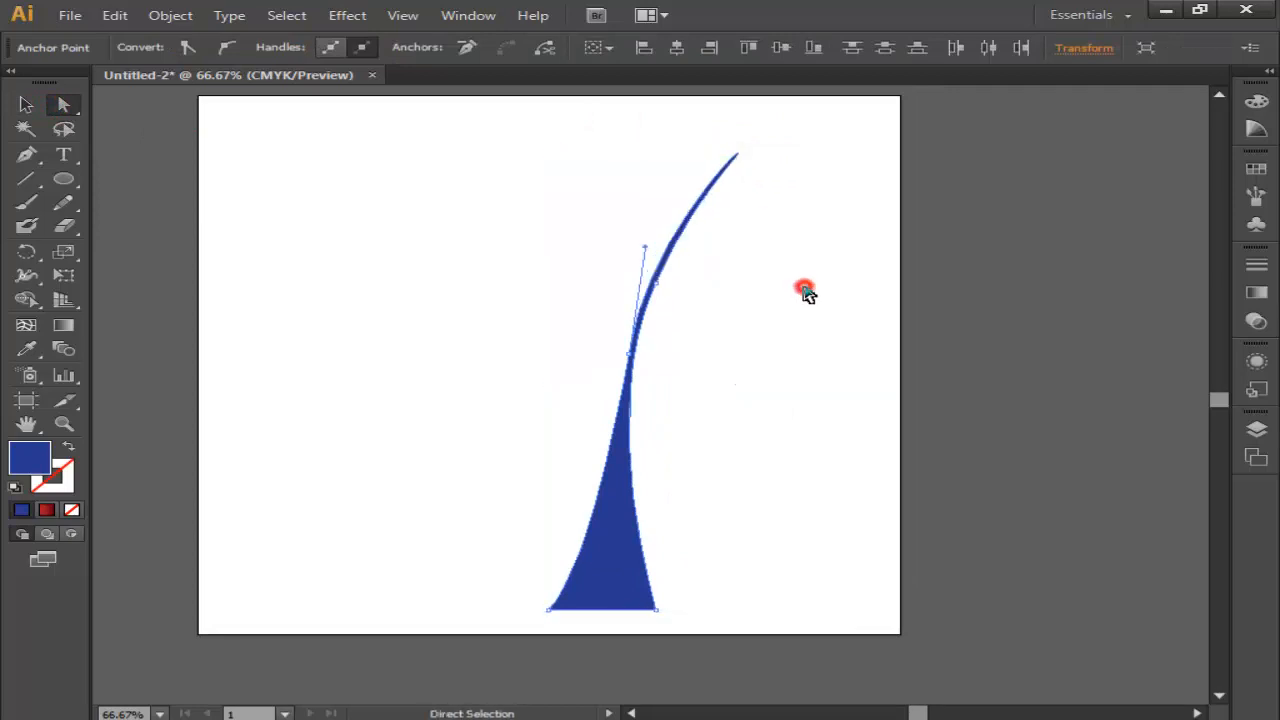
drag(594, 157, 814, 380)
mouse_move(734, 160)
mouse_down()
mouse_move(700, 149)
mouse_move(706, 140)
mouse_up()
click(766, 230)
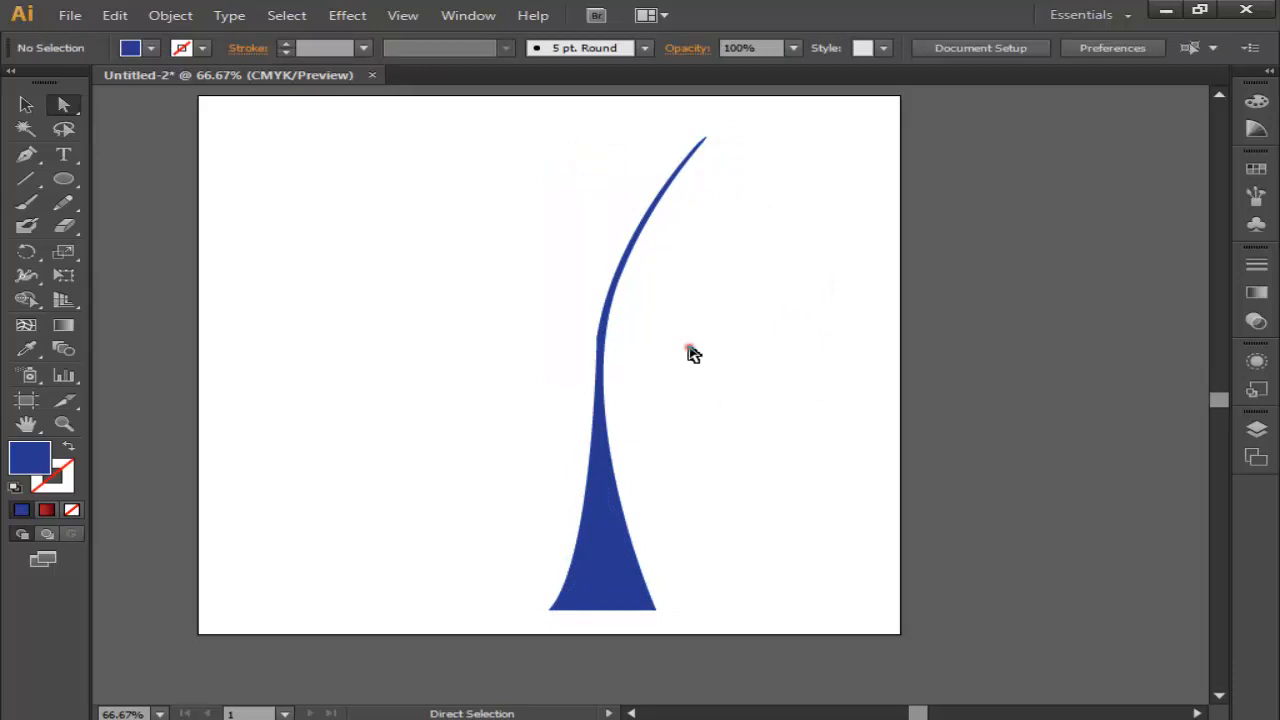
key(ctrl+z)
click(391, 379)
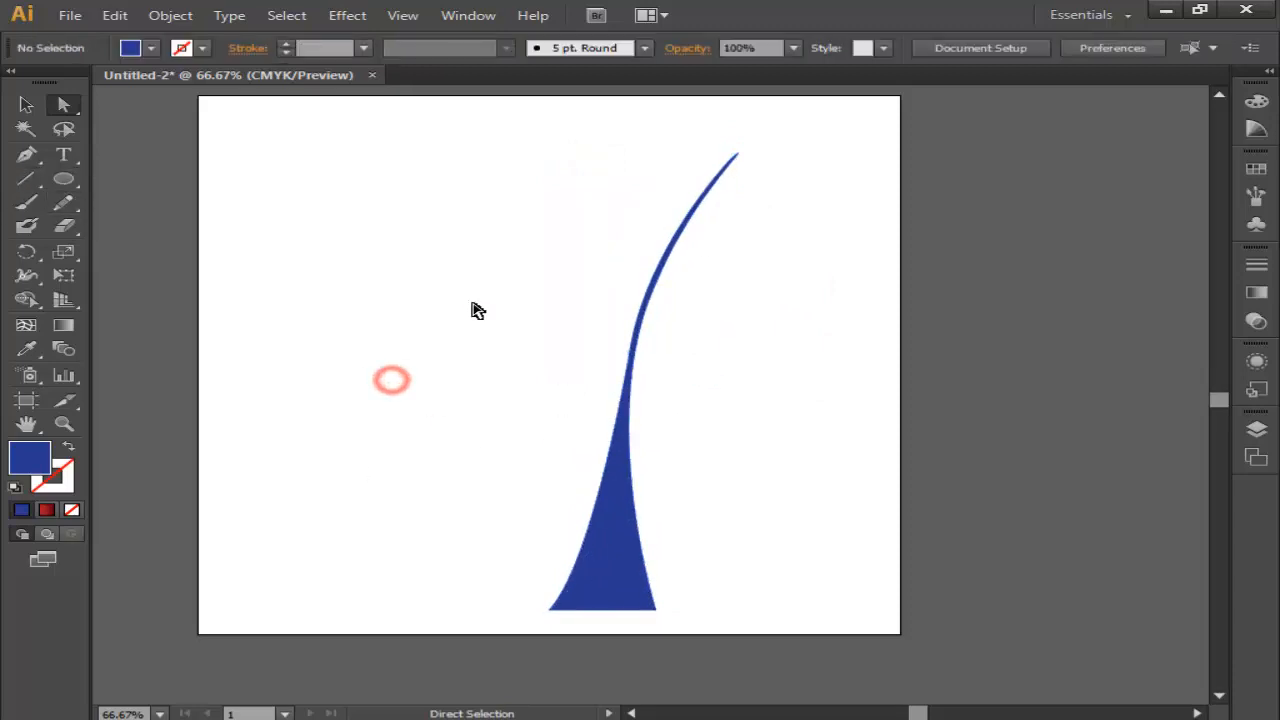
- Draw the upper edge of a side branch with the Pen tool, curving about 2.9 in from the upper trunk to a pointed tip
click(33, 167)
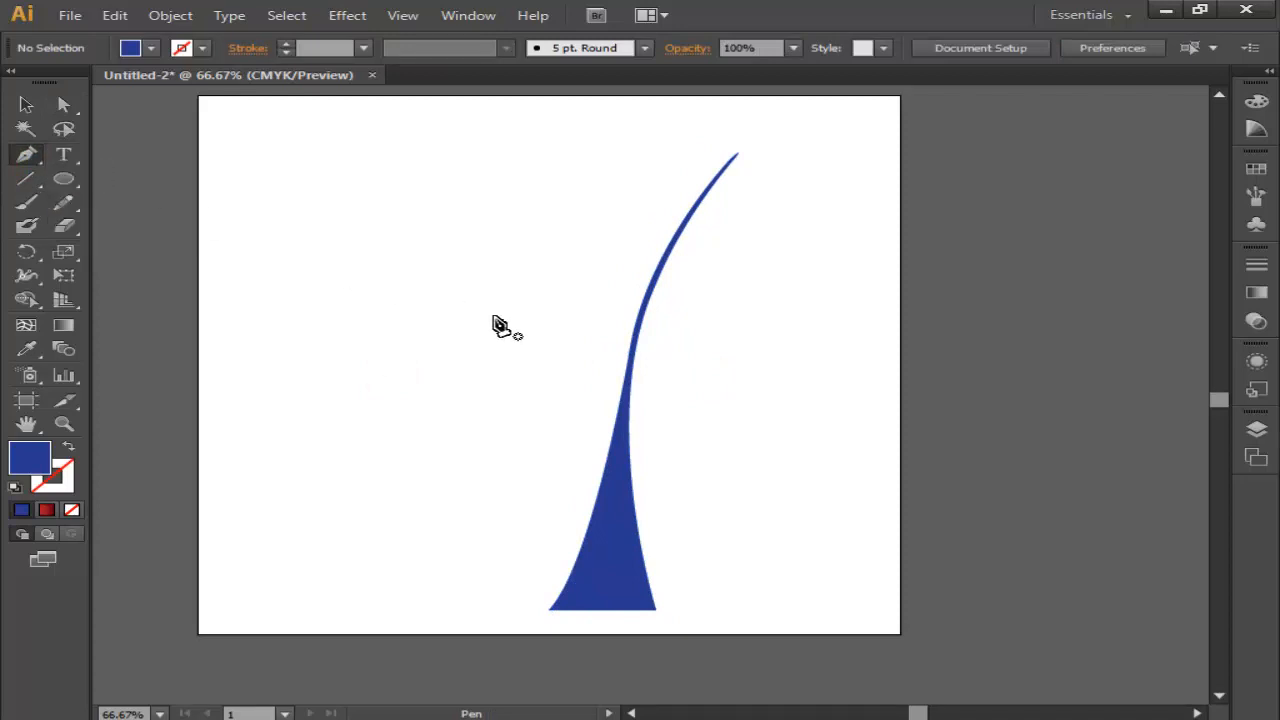
click(666, 258)
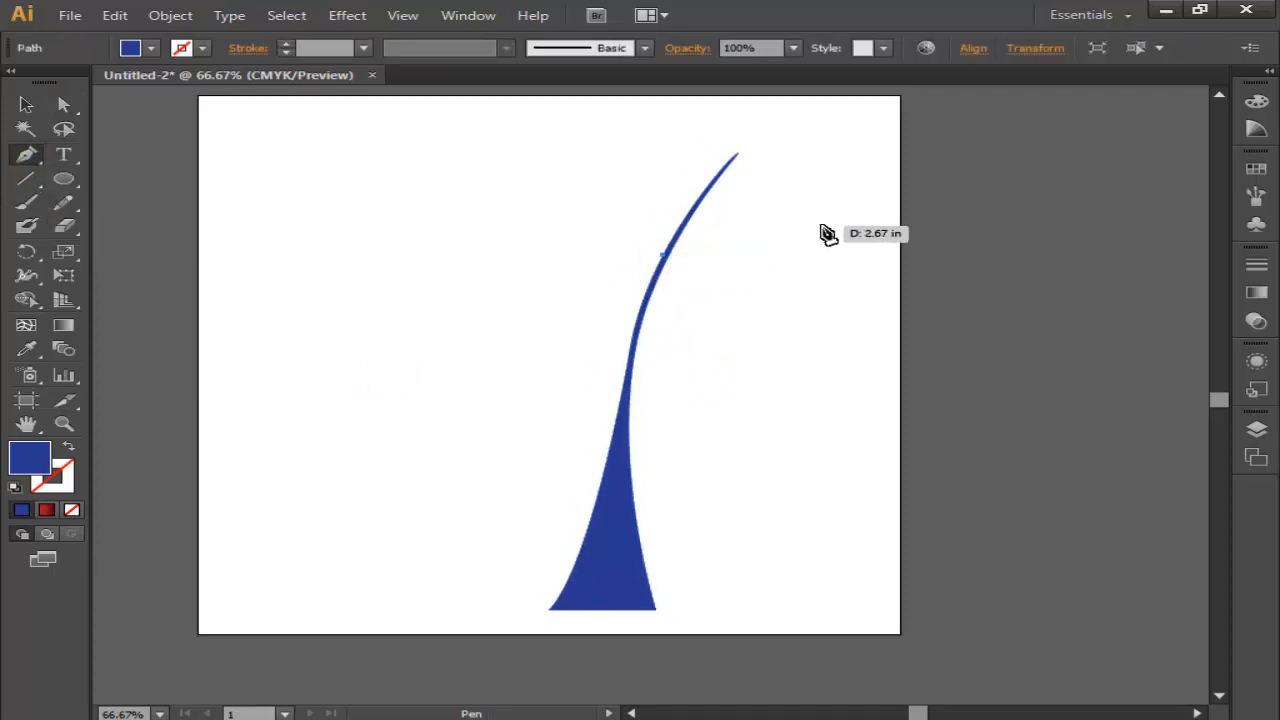
drag(826, 217, 864, 182)
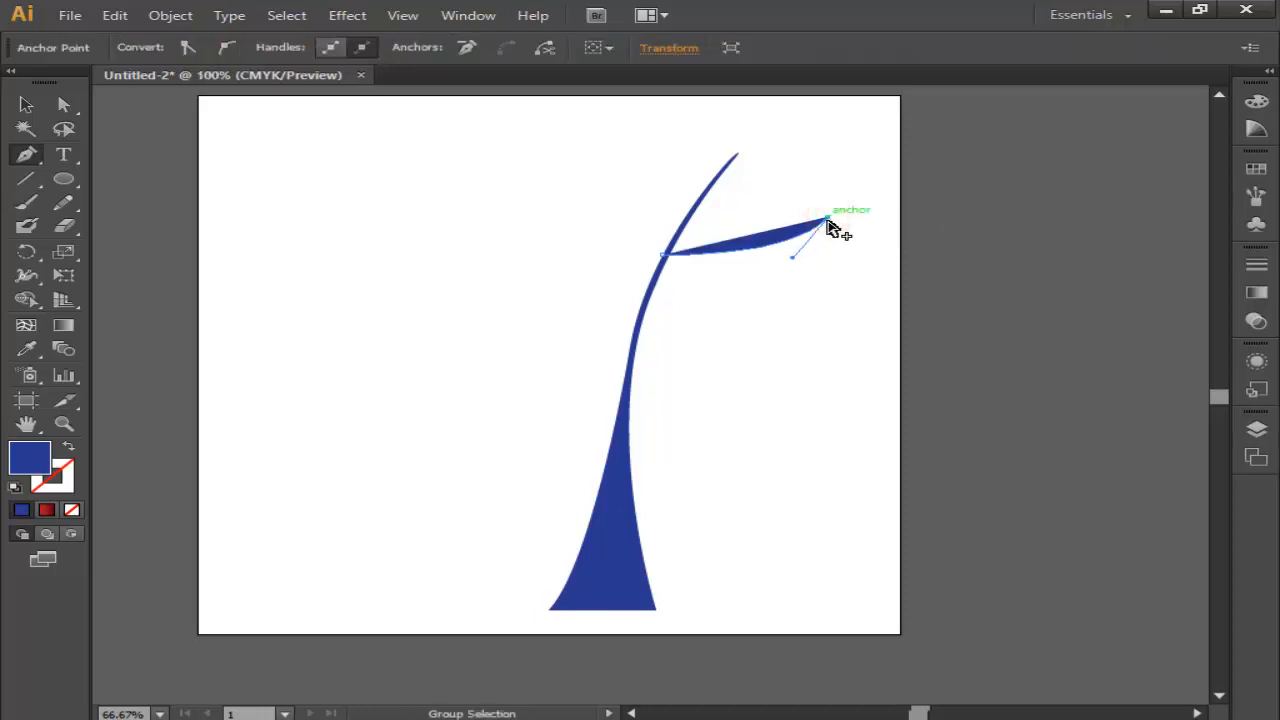
scroll(829, 222, up, 3)
drag(830, 220, 773, 286)
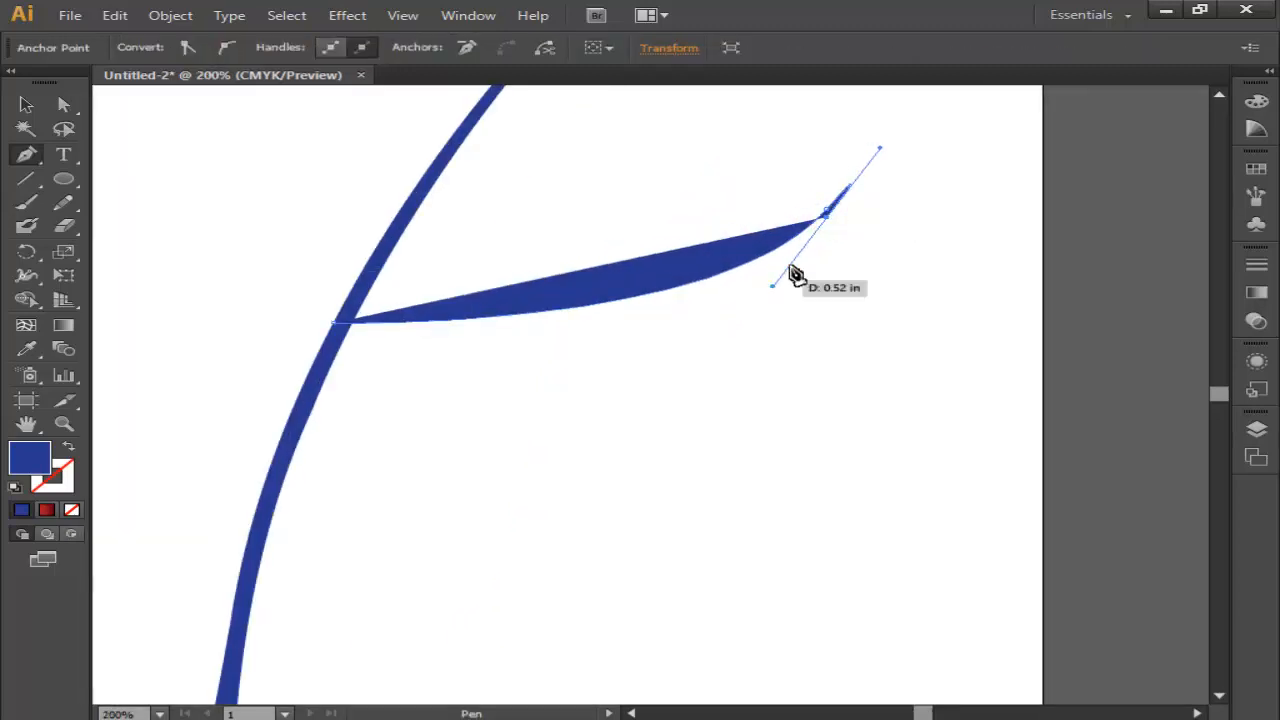
- Curve the side branch's lower edge from its tip back to the trunk, end it with a corner anchor, and deselect it
drag(751, 369, 840, 320)
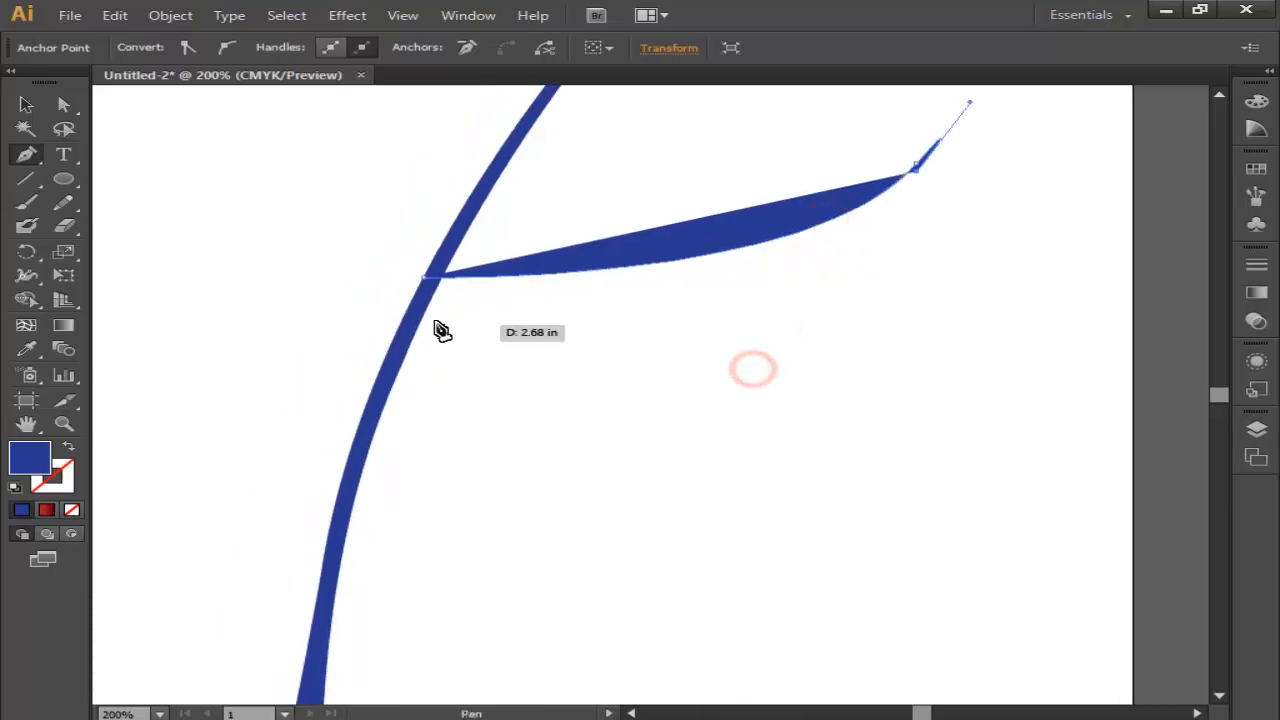
drag(424, 297, 122, 283)
scroll(360, 350, down, 1)
drag(396, 313, 266, 314)
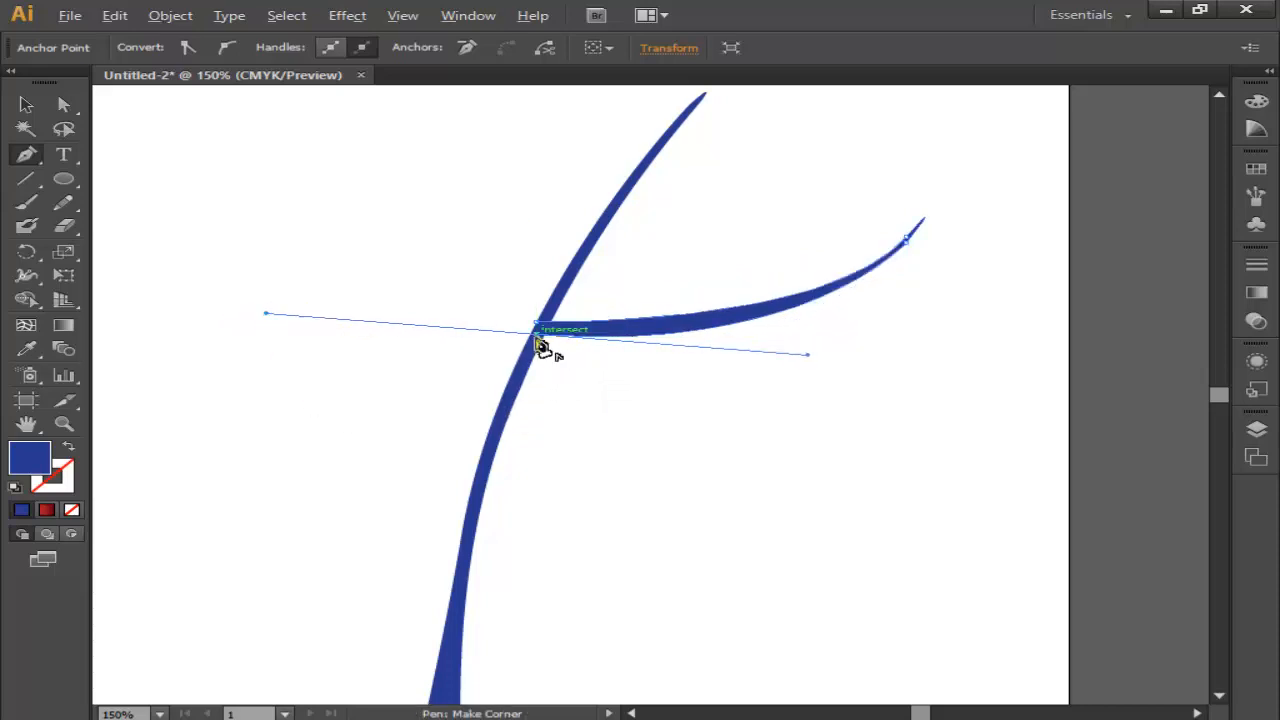
click(543, 340)
click(25, 103)
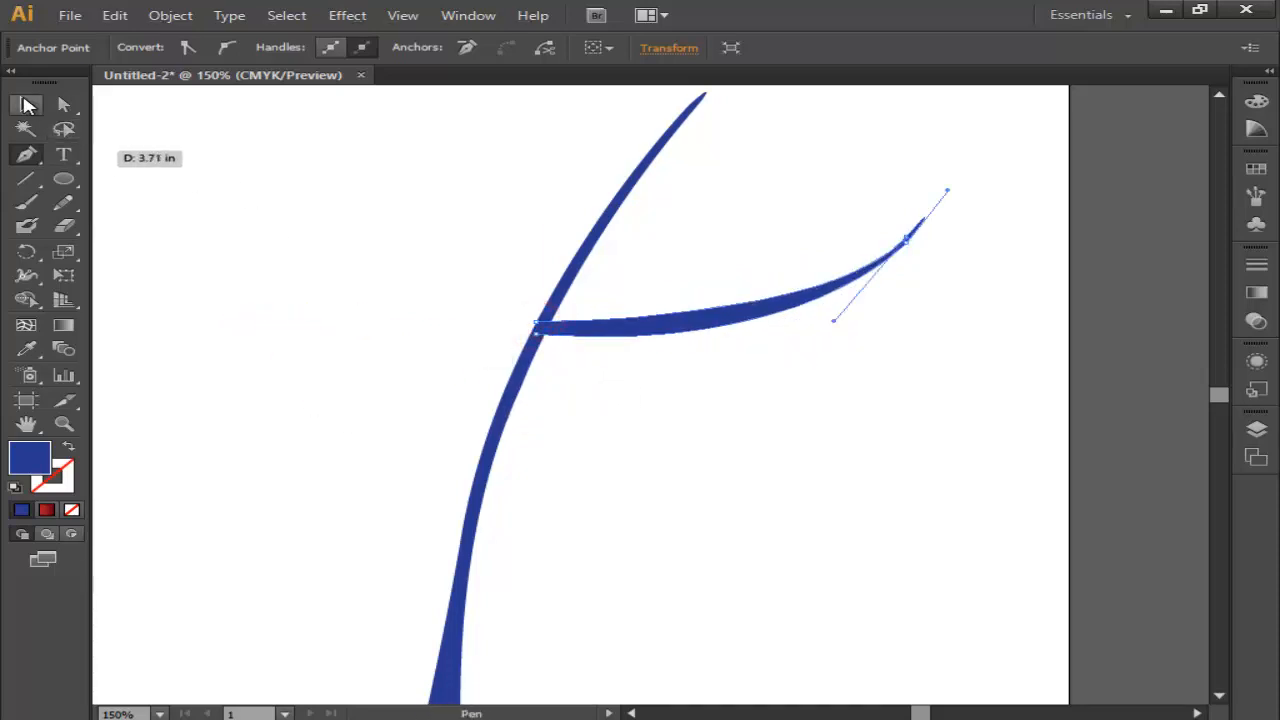
click(191, 128)
- Thicken the branch's base by moving its lower base anchor down along the trunk, and adjust the anchor's handle to smooth the lower edge
scroll(652, 385, down, 2)
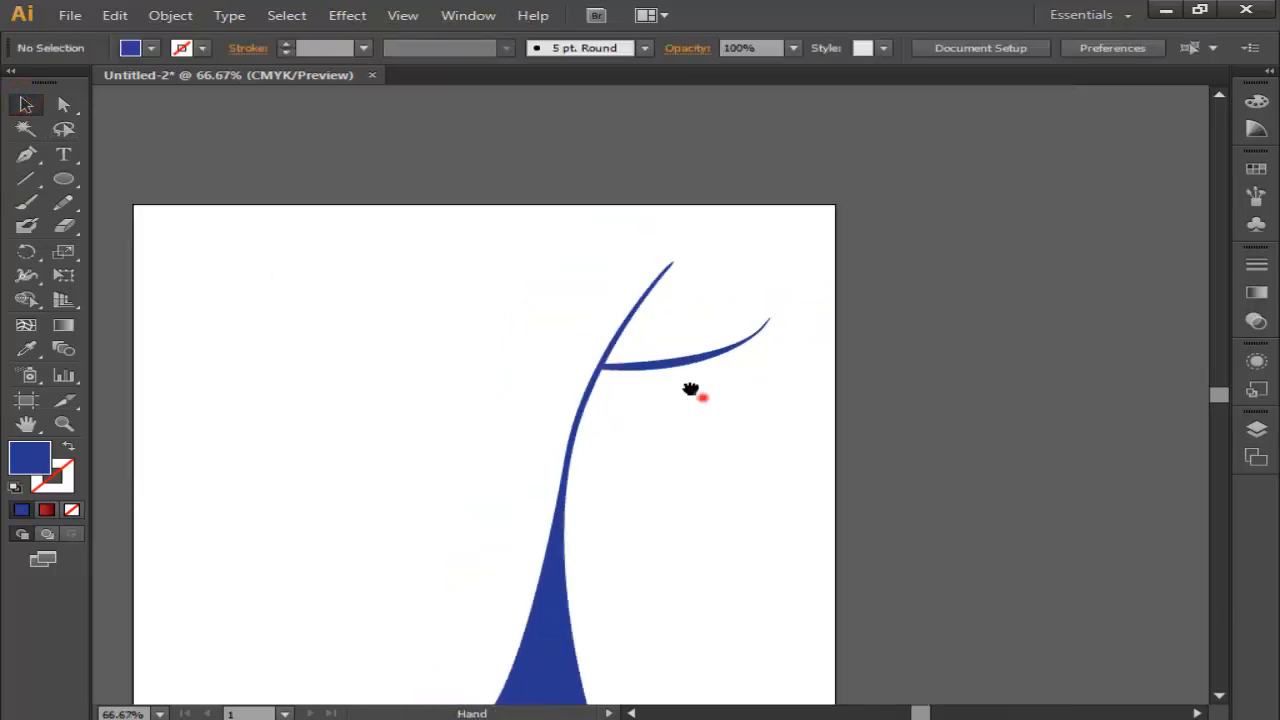
click(689, 354)
scroll(685, 362, up, 3)
click(386, 103)
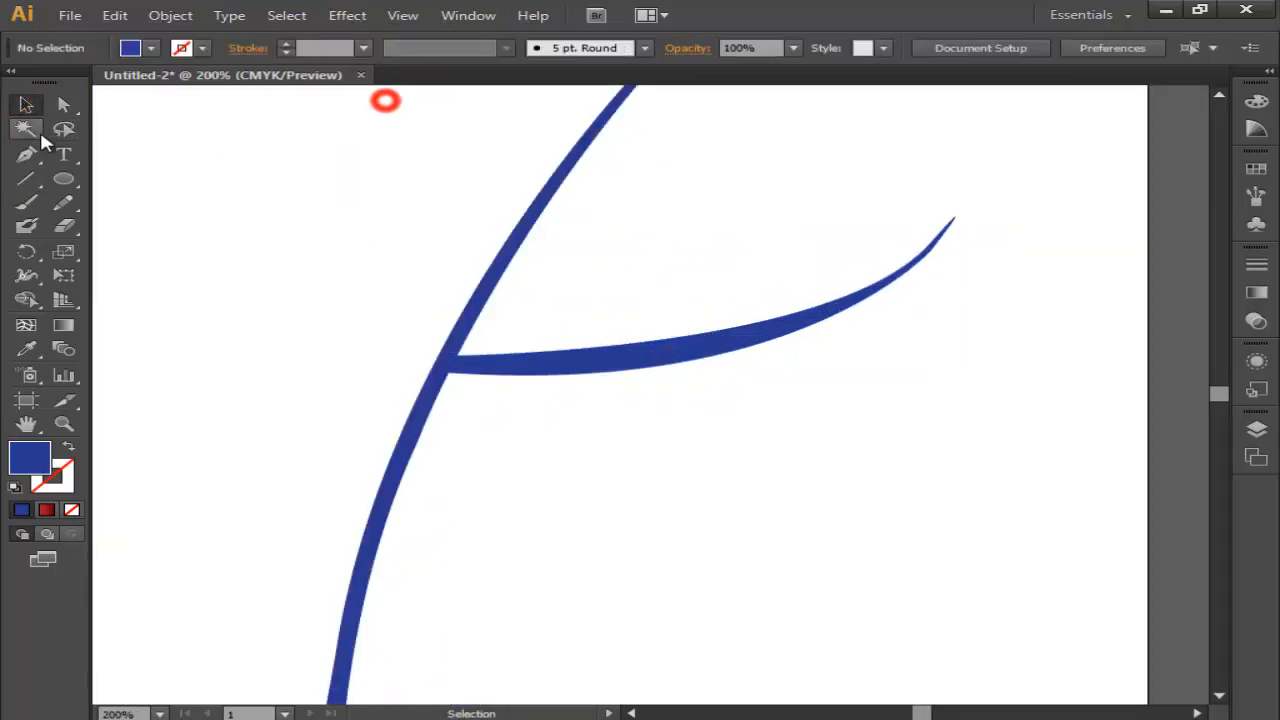
key(a)
click(673, 364)
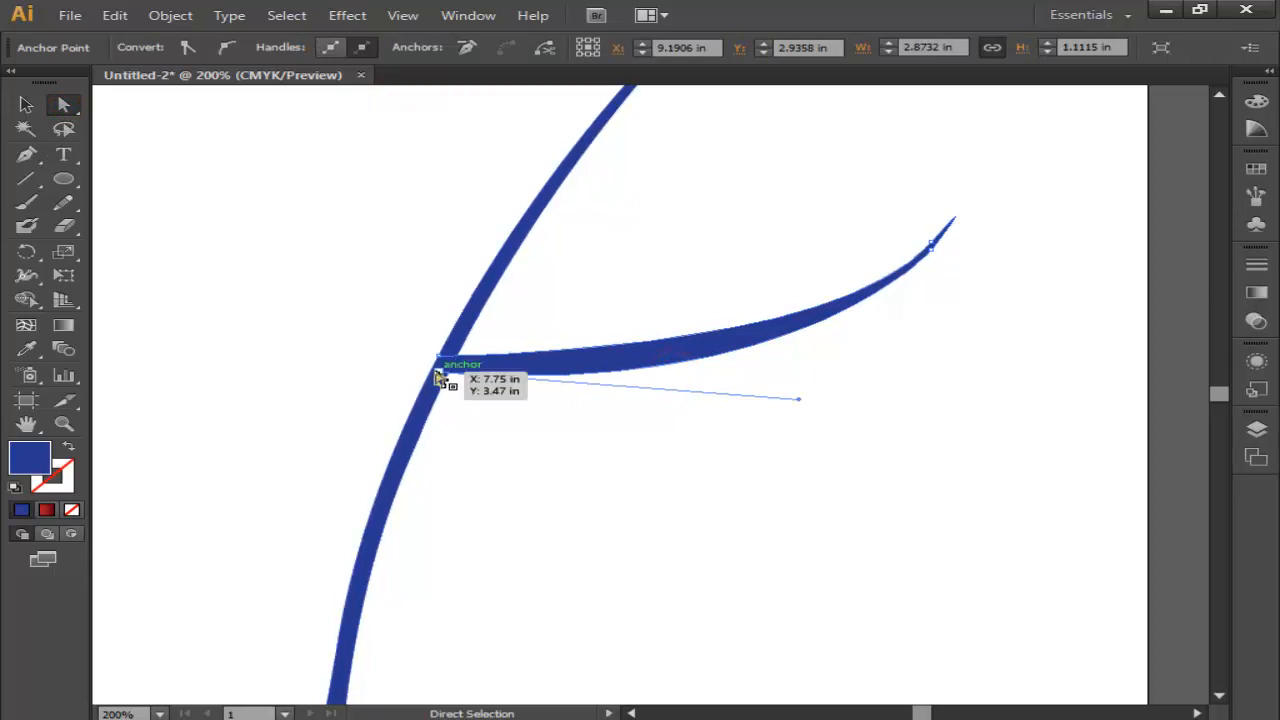
drag(441, 369, 431, 388)
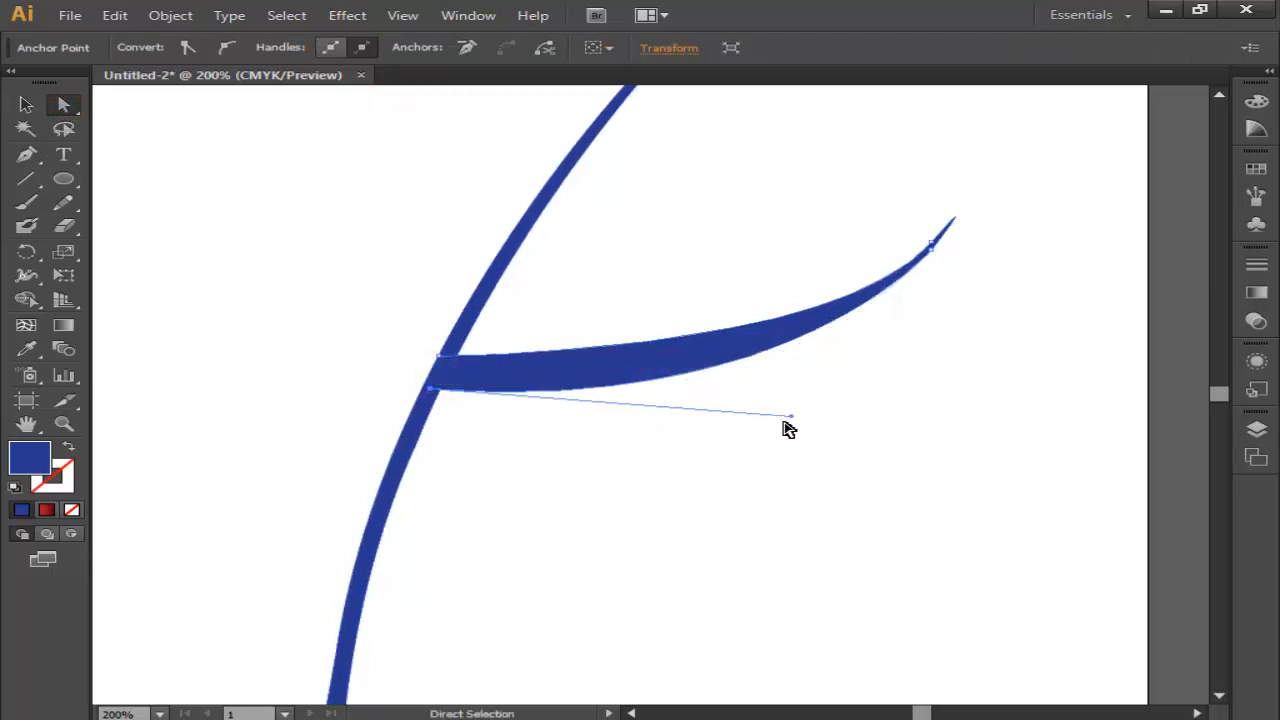
mouse_move(792, 421)
mouse_down()
mouse_move(797, 394)
mouse_move(864, 382)
mouse_up()
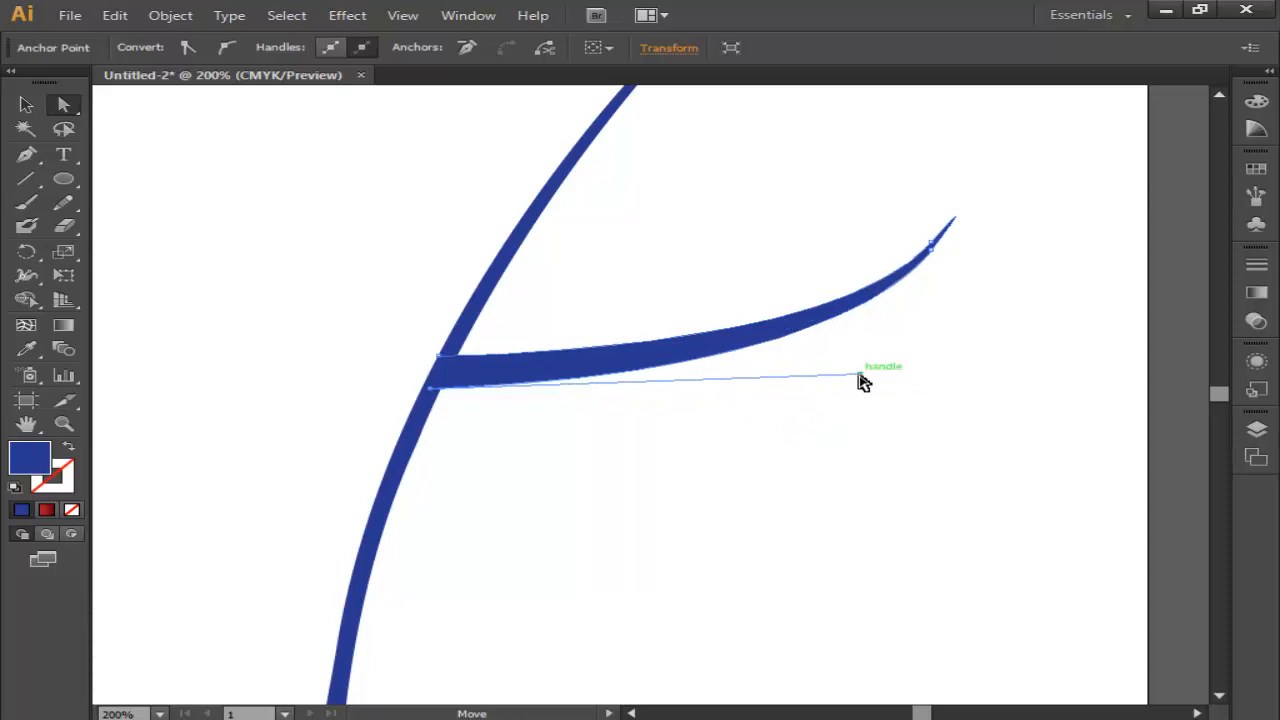
- Move the upper anchor at the branch's base slightly down along the trunk and deselect the branch
click(669, 401)
click(438, 365)
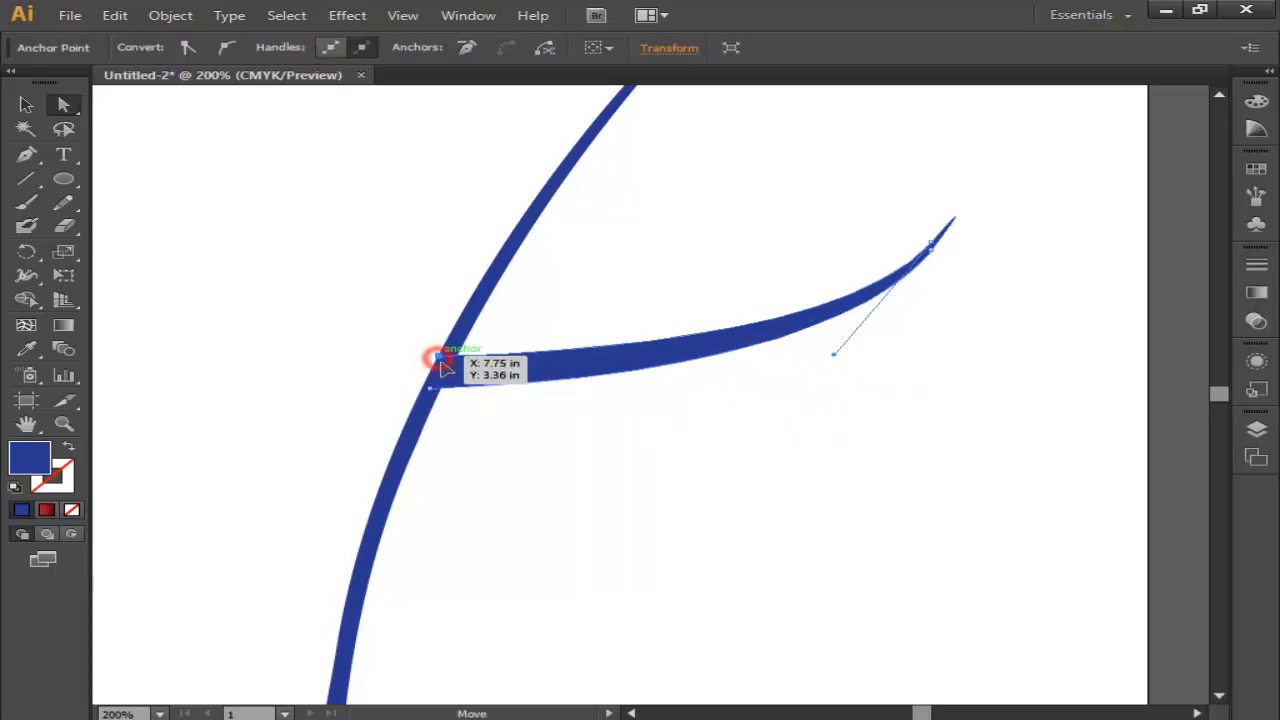
click(464, 428)
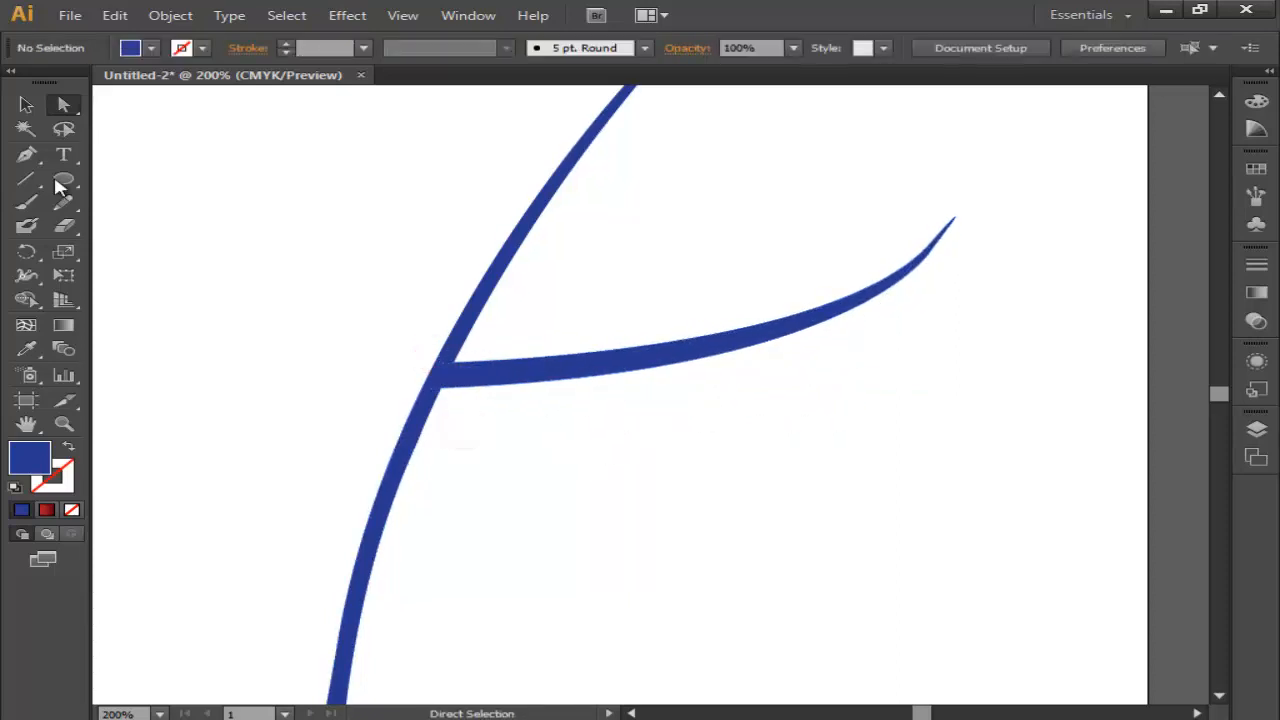
click(157, 143)
scroll(325, 406, down, 2)
drag(391, 480, 417, 443)
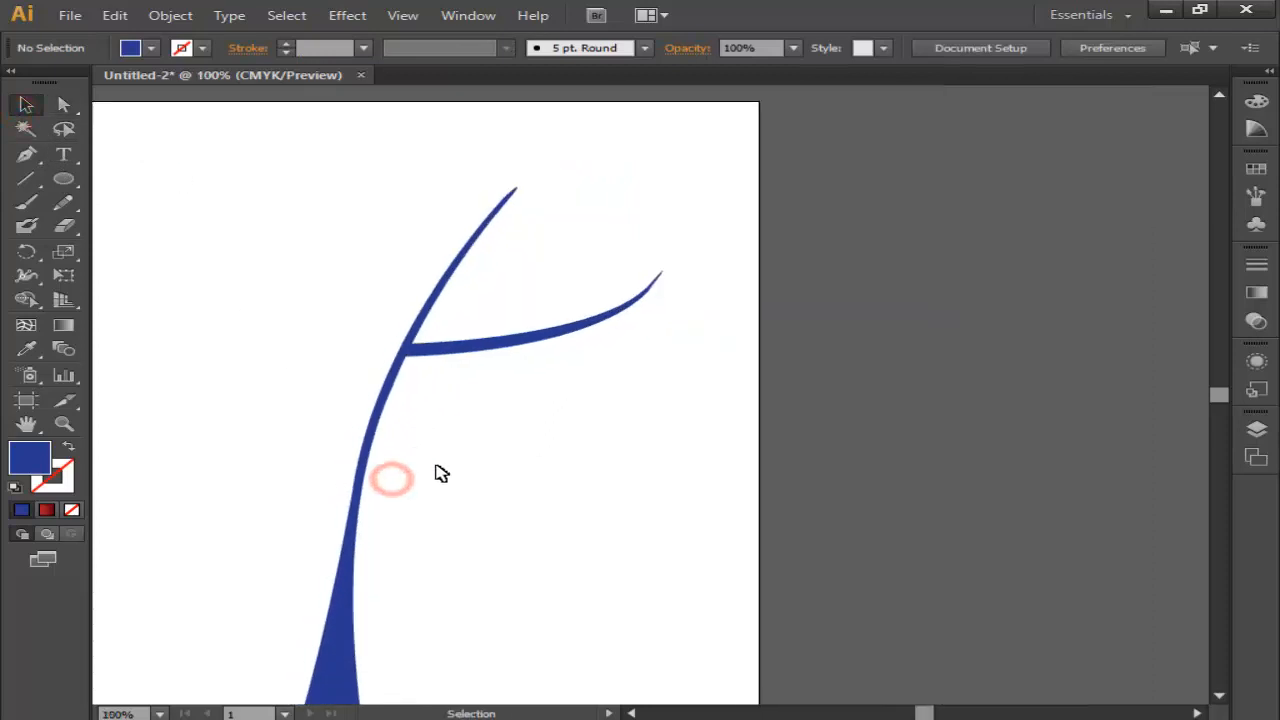
- Duplicate the upper right branch, shrink and rotate the copy, and attach it as a small twig below the branch's outer end
drag(527, 470, 554, 423)
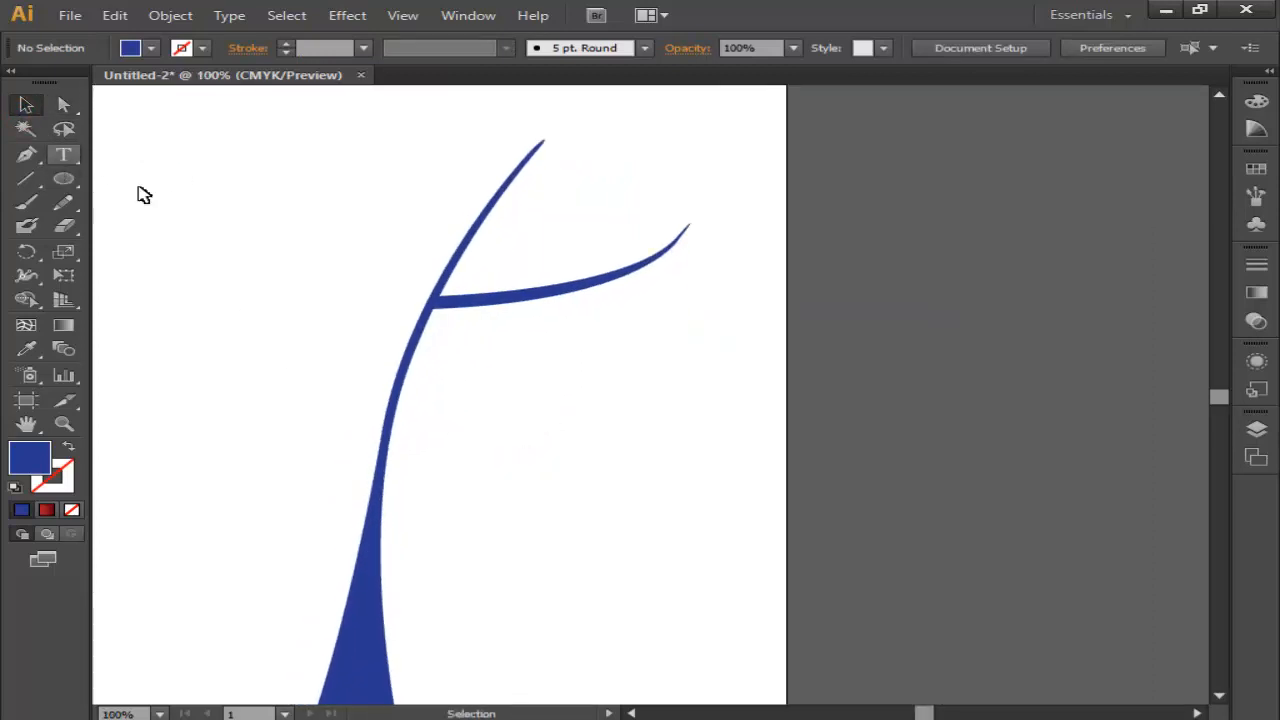
click(533, 296)
drag(587, 285, 587, 322)
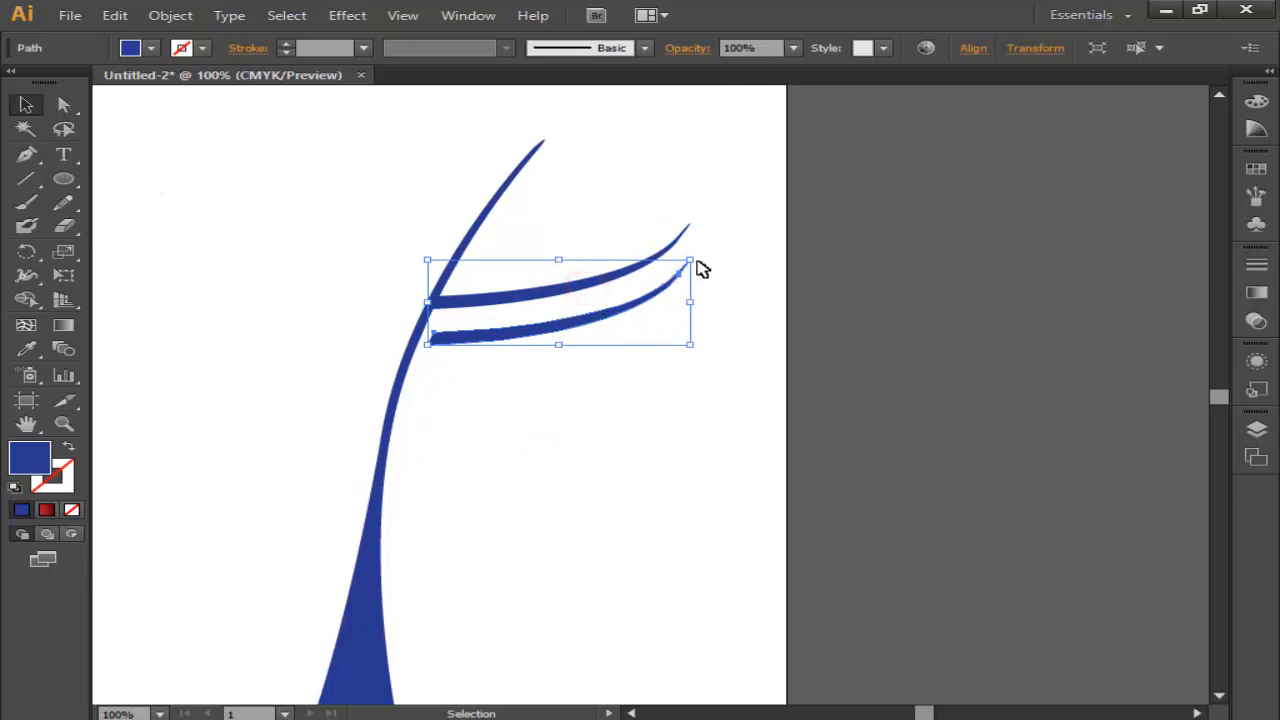
drag(700, 258, 679, 328)
click(676, 344)
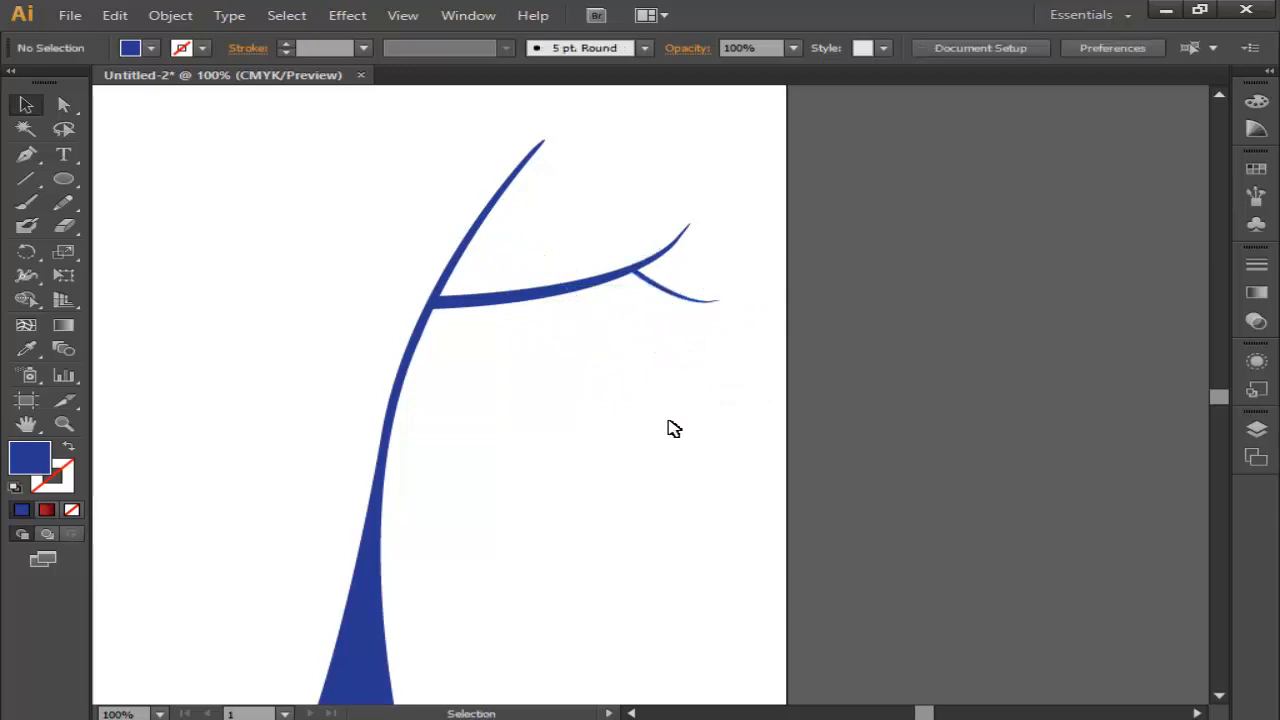
- Duplicate the upper right branch with its twig onto the lower trunk, rotate the copy to rise more steeply, and attach its base to the trunk
drag(645, 413, 765, 308)
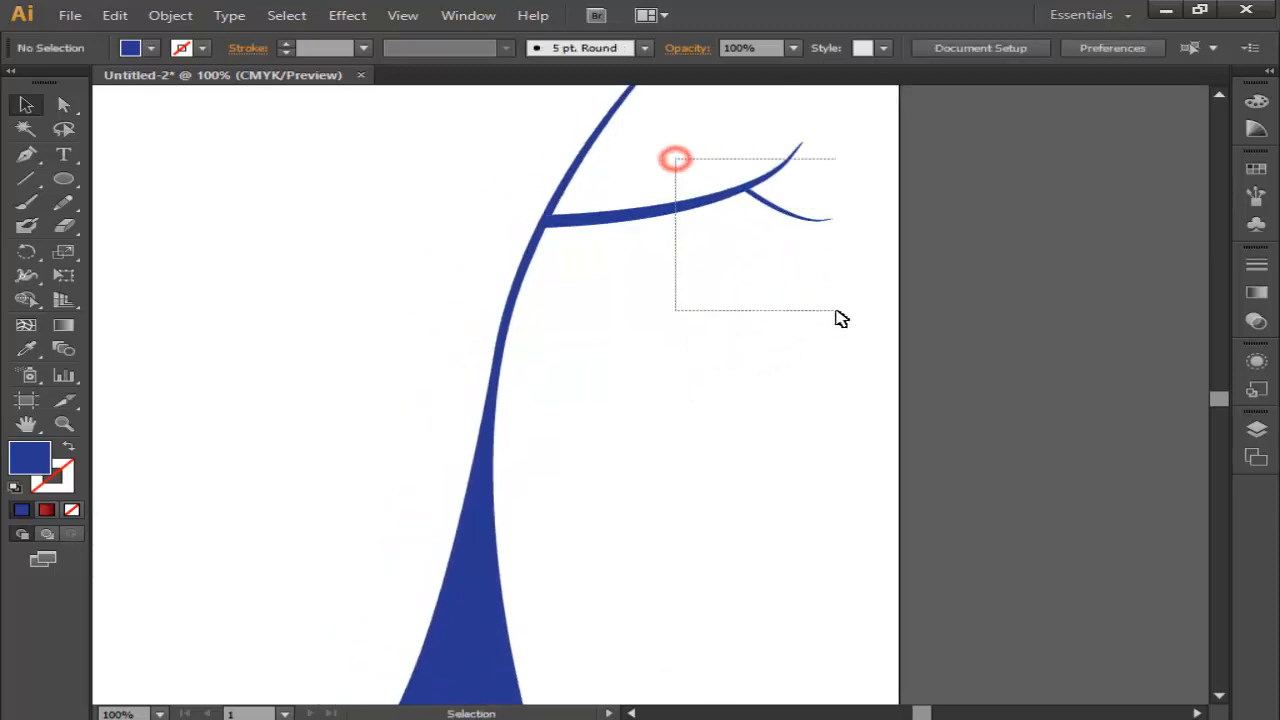
drag(840, 318, 767, 255)
drag(710, 208, 653, 437)
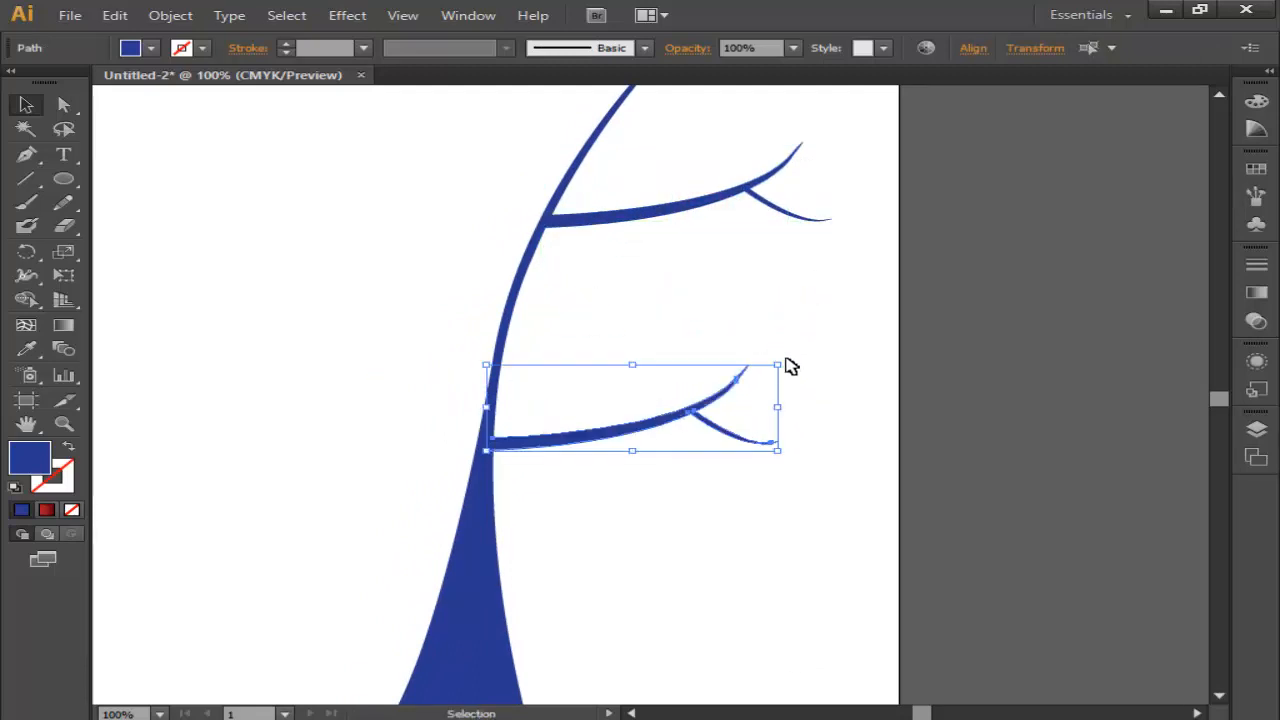
drag(784, 348, 762, 322)
drag(674, 425, 650, 441)
click(685, 492)
- Duplicate the lower right branch without its twig to the trunk's left side and reflect the copy across the vertical axis
drag(677, 523, 780, 530)
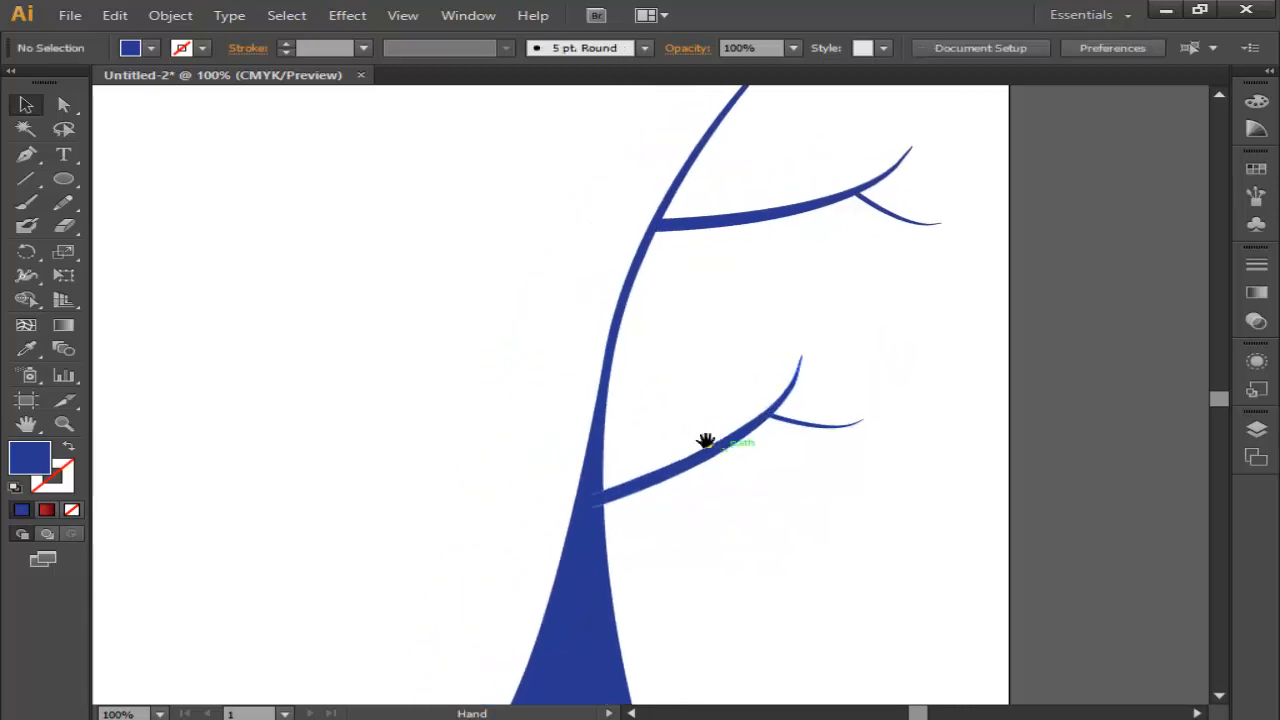
drag(735, 442, 817, 476)
drag(762, 522, 513, 528)
right_click(513, 528)
mouse_move(603, 460)
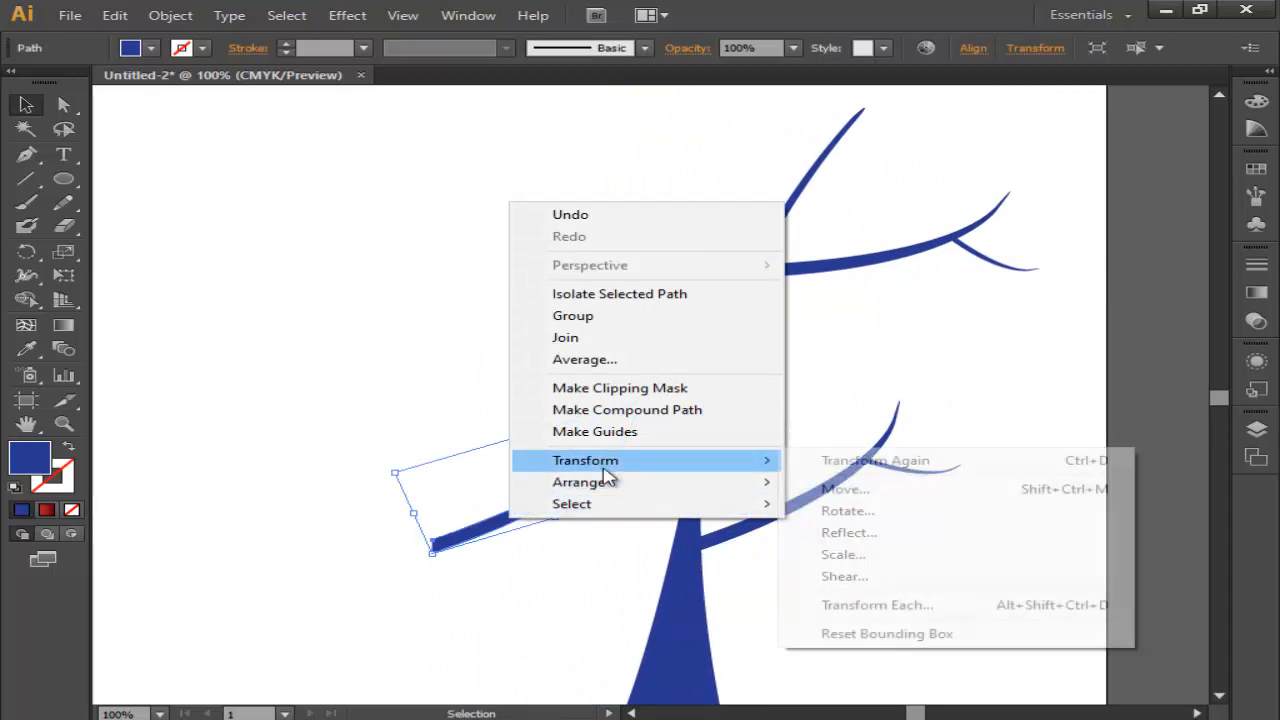
click(848, 532)
click(686, 491)
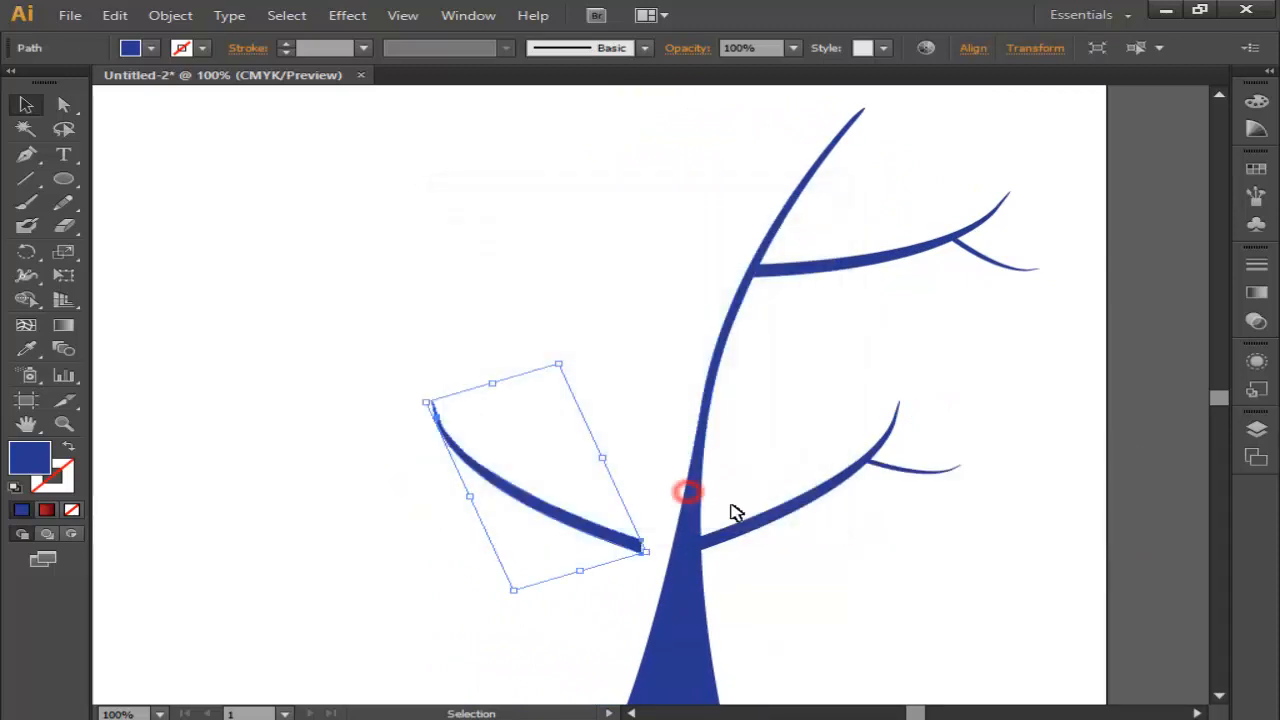
- Move the mirrored branch against the trunk's left side, opposite the lower right branch
key(ctrl+minus)
drag(777, 493, 742, 483)
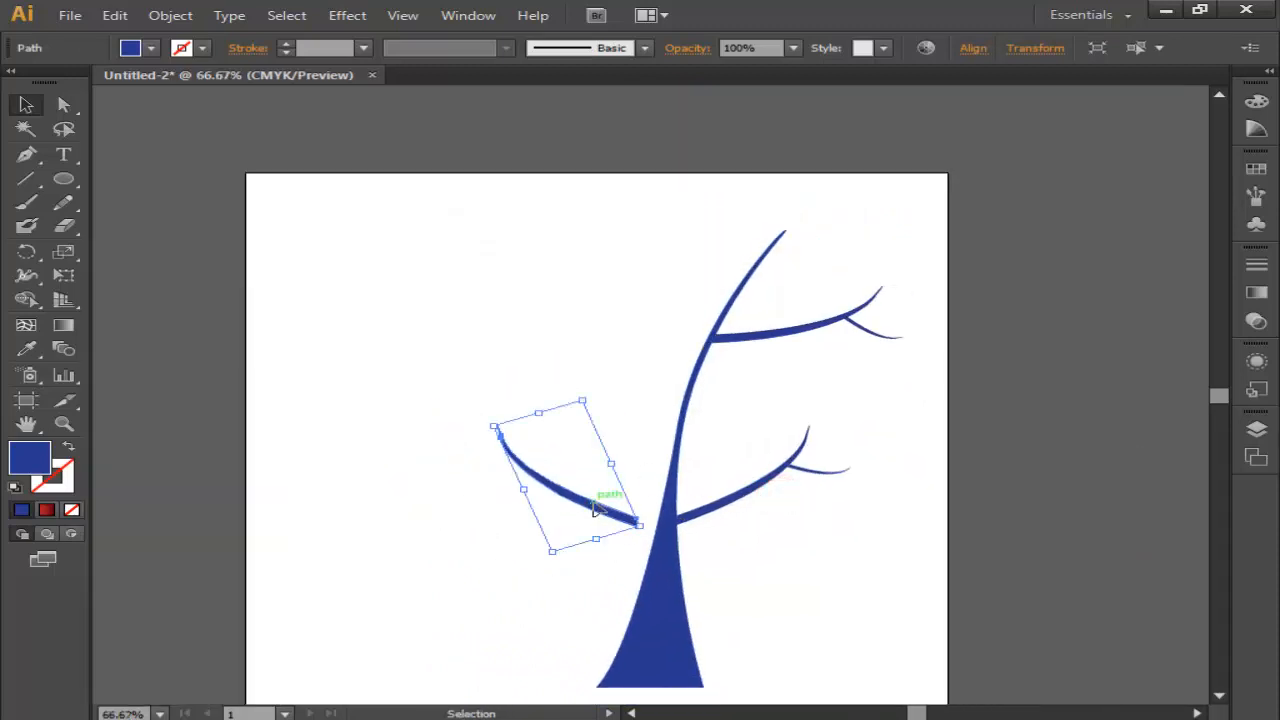
drag(597, 517, 624, 515)
- Duplicate the upper right branch with its twig to the trunk's left side and reflect the copy across the vertical axis
drag(638, 463, 638, 513)
drag(803, 430, 647, 386)
right_click(660, 372)
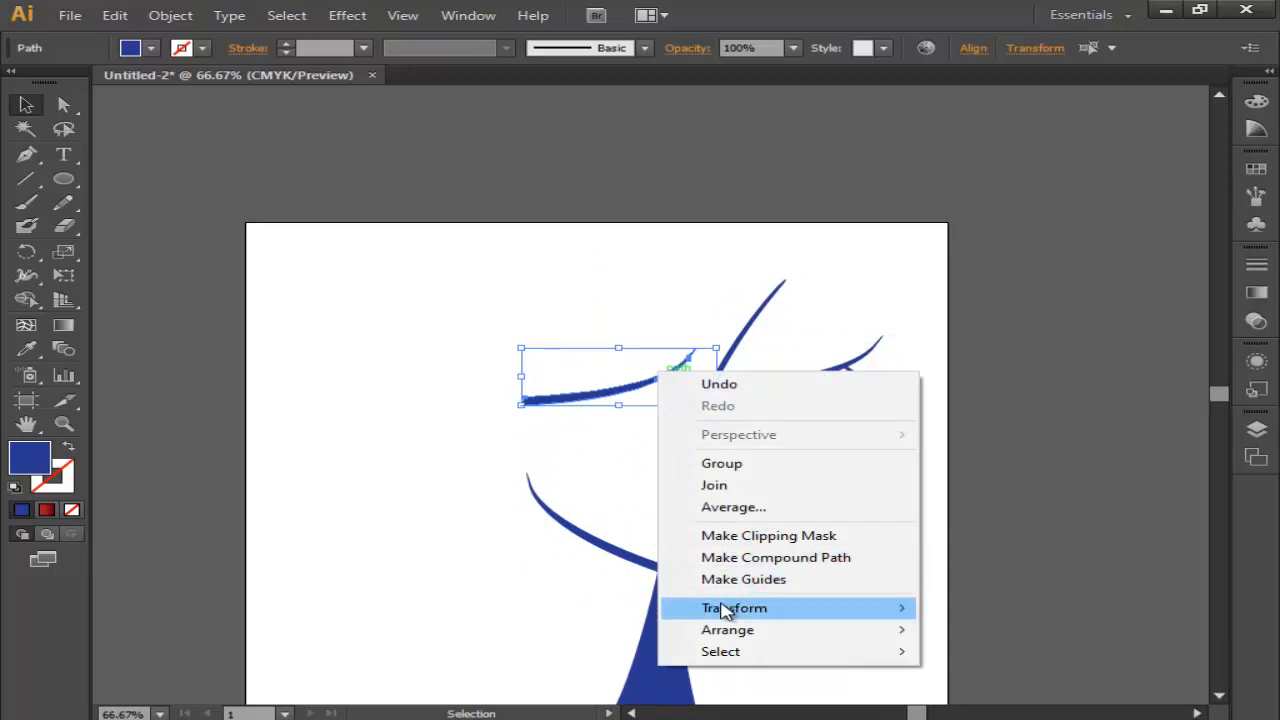
mouse_move(726, 610)
click(1020, 510)
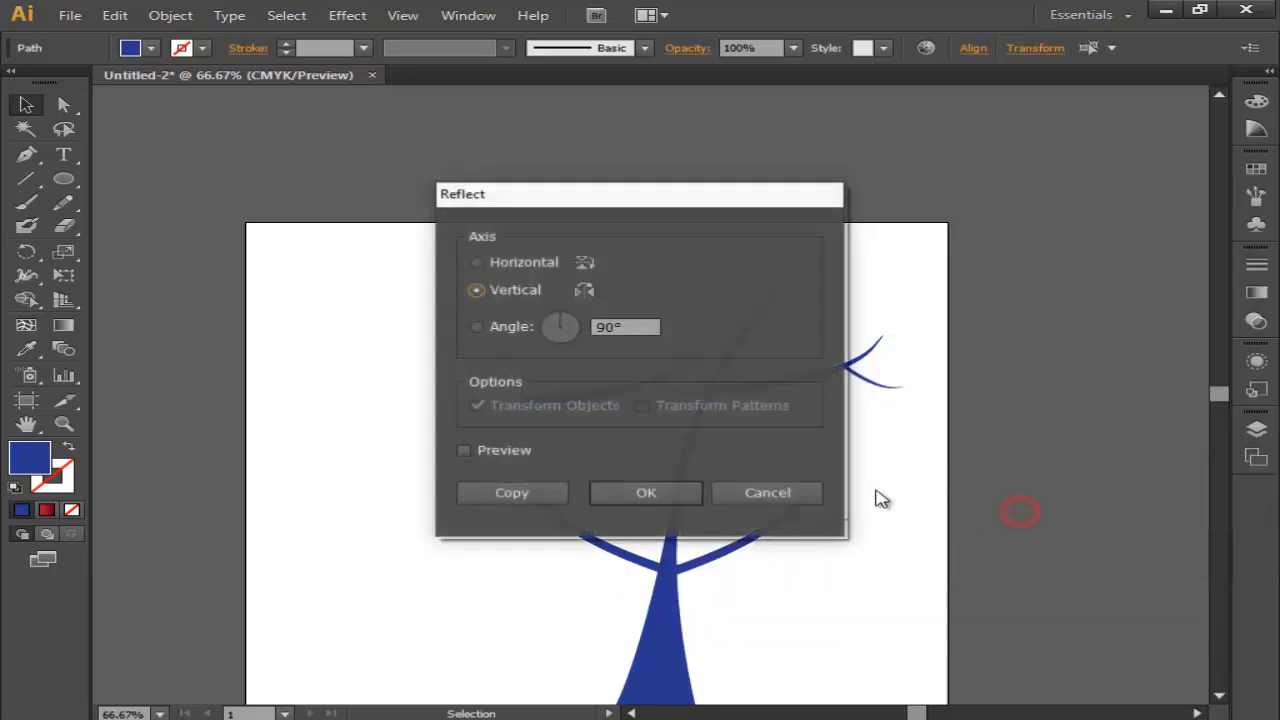
click(647, 491)
- Rotate the mirrored forked branch to rise more steeply and attach it to the trunk's left side, just below the upper right branch
drag(668, 400, 636, 447)
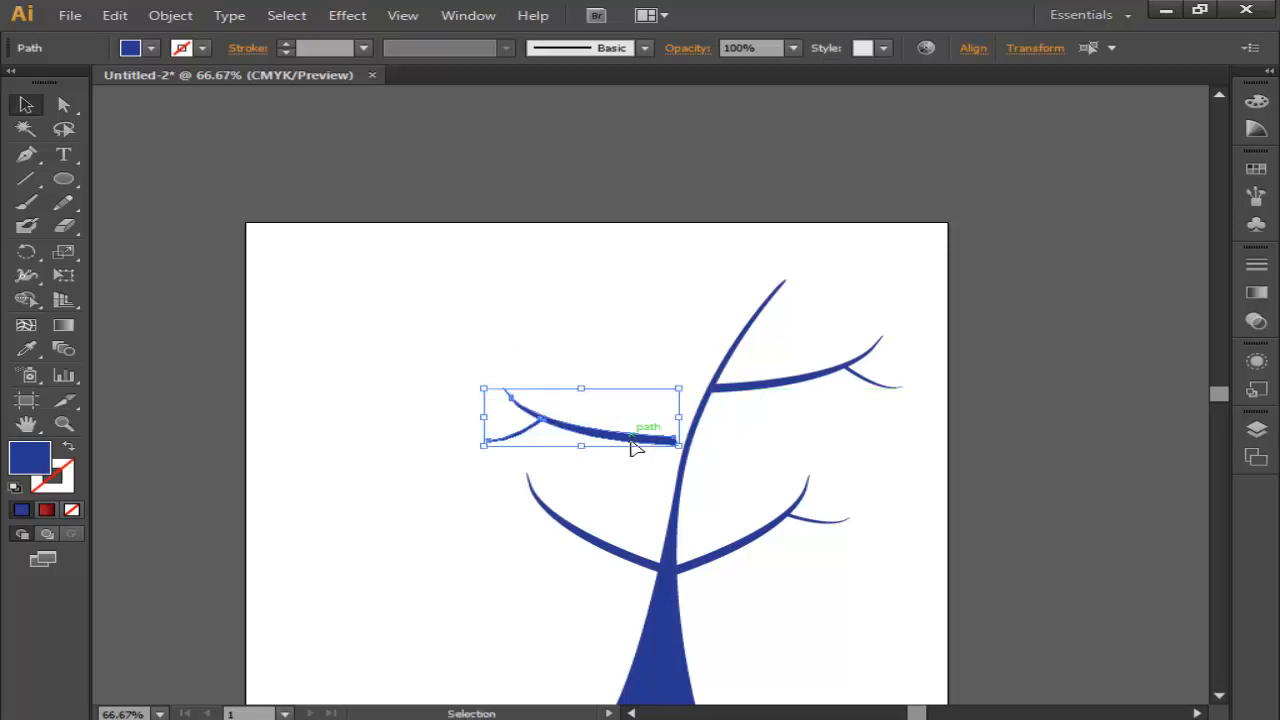
drag(684, 382, 700, 425)
drag(649, 459, 667, 438)
scroll(692, 448, up, 2)
scroll(664, 444, down, 2)
click(724, 457)
drag(722, 494, 766, 399)
- Shrink the lower left branch slightly and shift its base down along the trunk, a little below the lower right branch
click(659, 472)
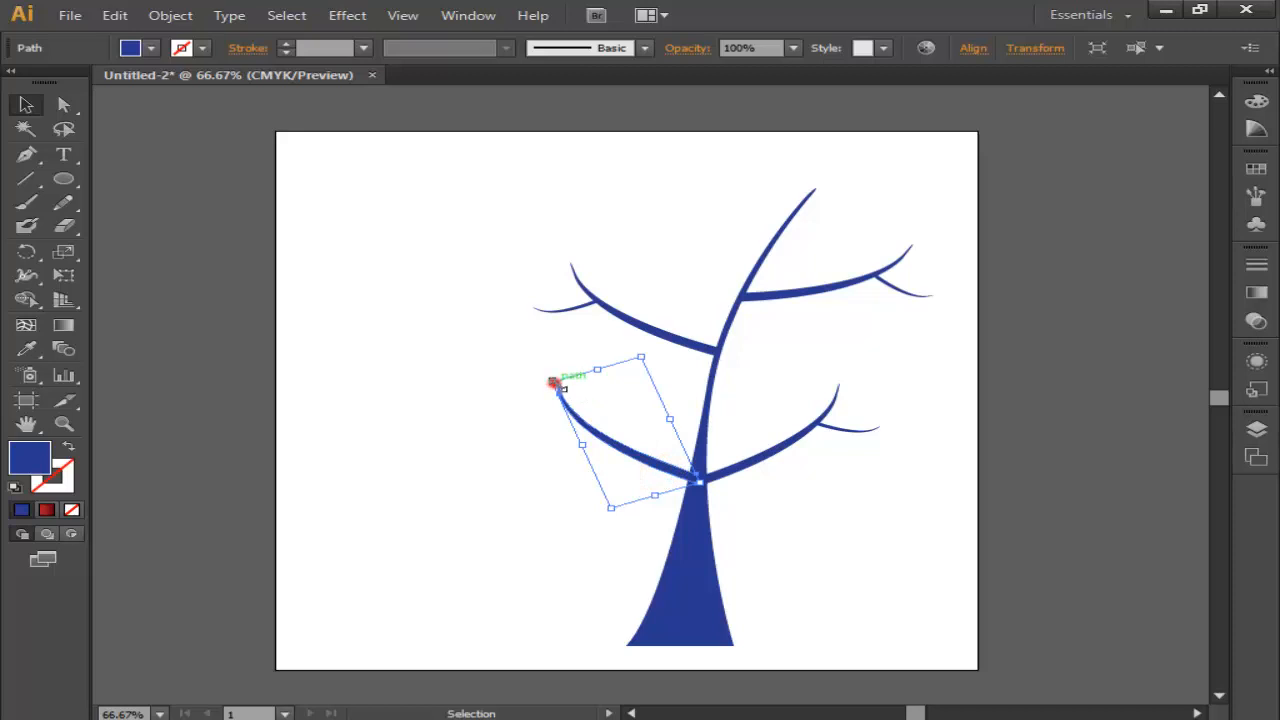
drag(555, 385, 591, 391)
click(751, 406)
scroll(650, 458, up, 2)
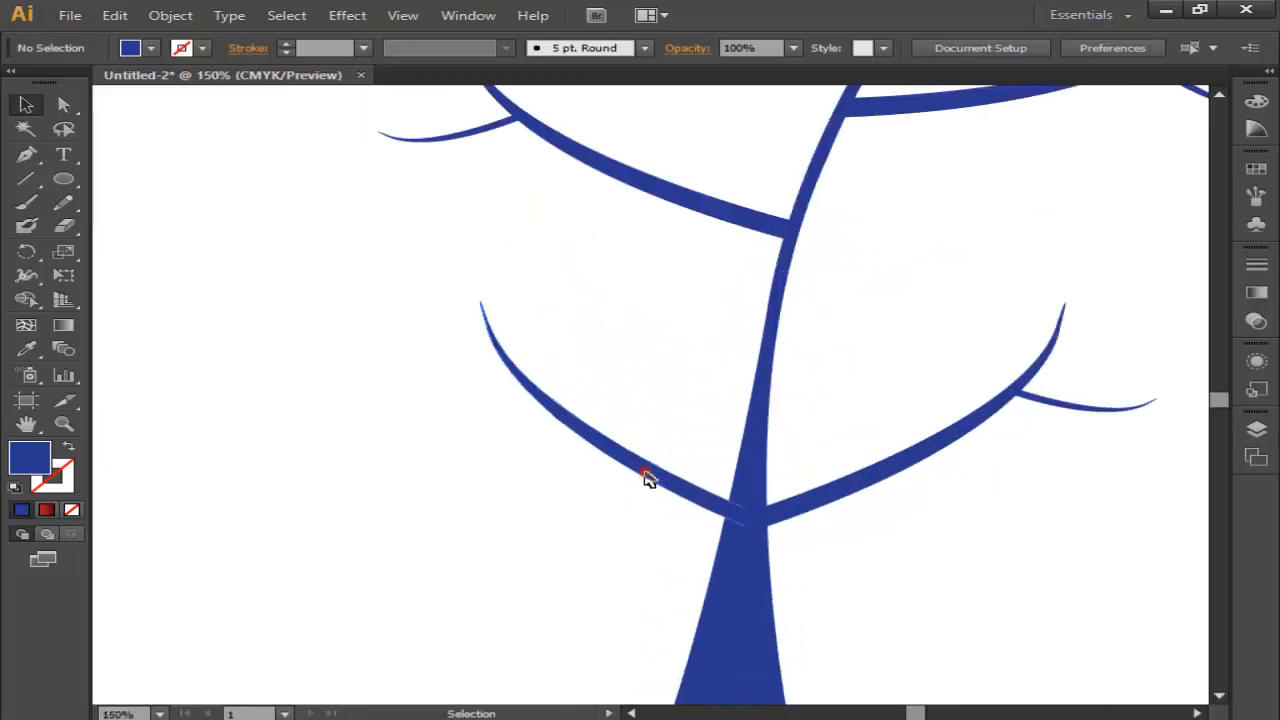
click(647, 477)
drag(680, 488, 701, 527)
click(825, 414)
- Thicken the tip of the lower left branch by moving the anchor point on its outer edge outward
drag(814, 367, 856, 395)
key(a)
scroll(537, 420, up, 3)
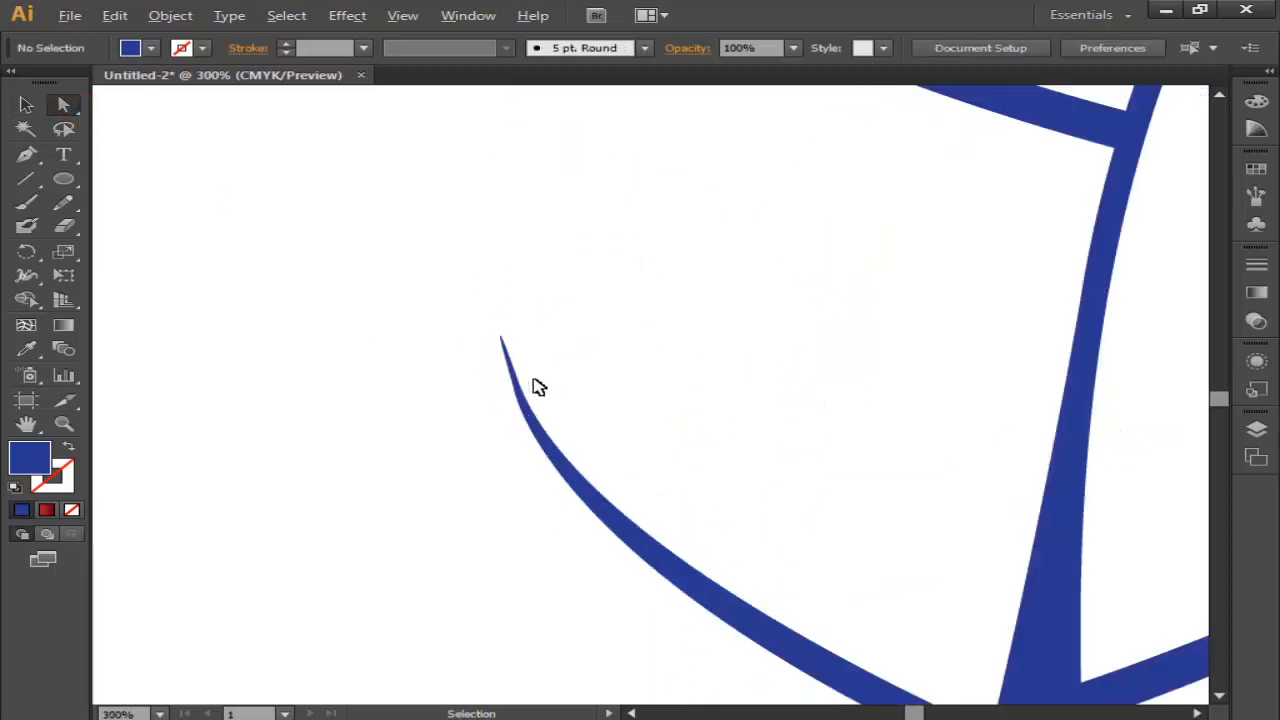
click(510, 368)
drag(514, 397, 492, 390)
click(634, 329)
scroll(646, 337, down, 3)
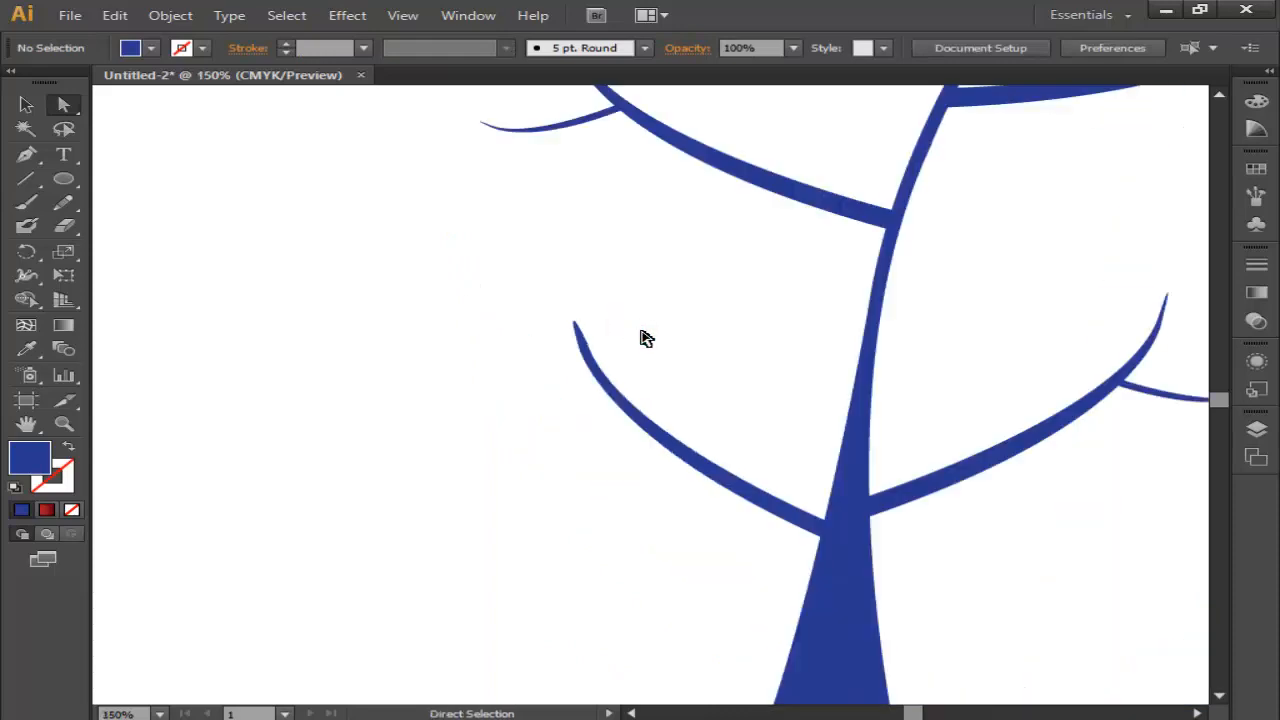
- Select the whole tree and move it left towards the middle of the artboard
drag(691, 317, 551, 317)
scroll(547, 330, down, 1)
scroll(547, 330, down, 1)
drag(700, 318, 657, 362)
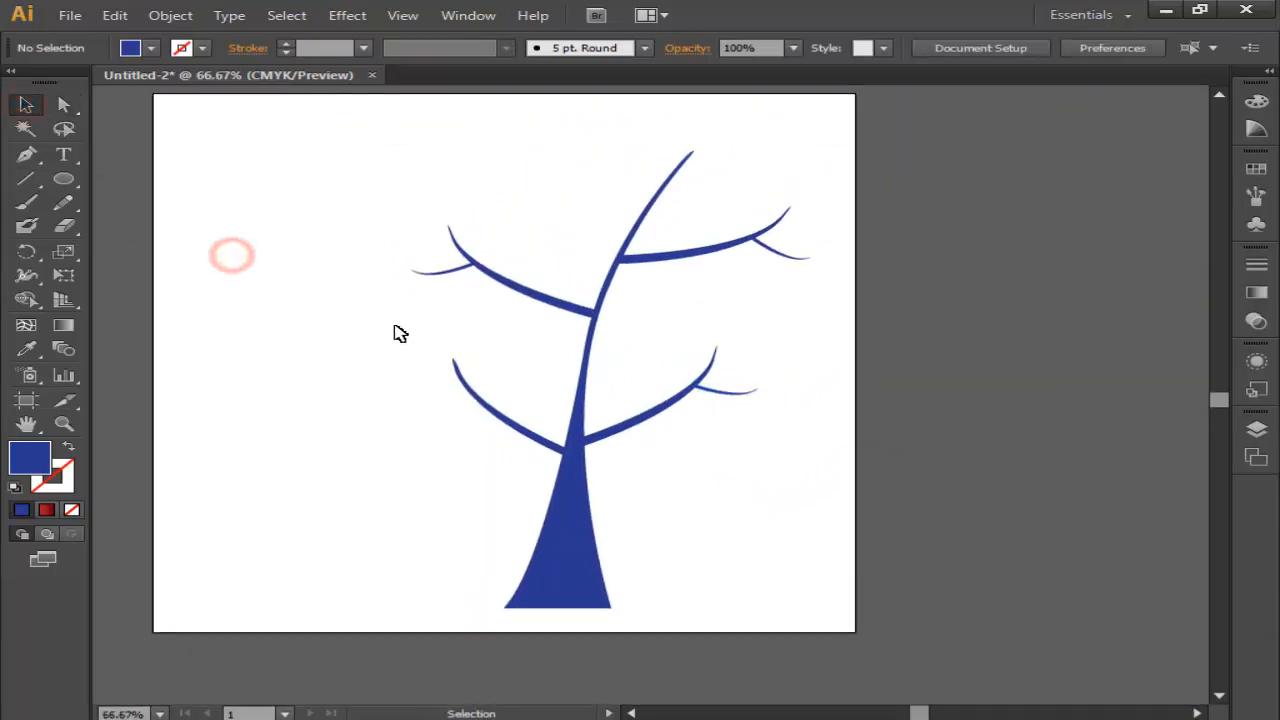
drag(376, 130, 828, 600)
drag(571, 568, 507, 569)
click(694, 514)
drag(682, 408, 717, 413)
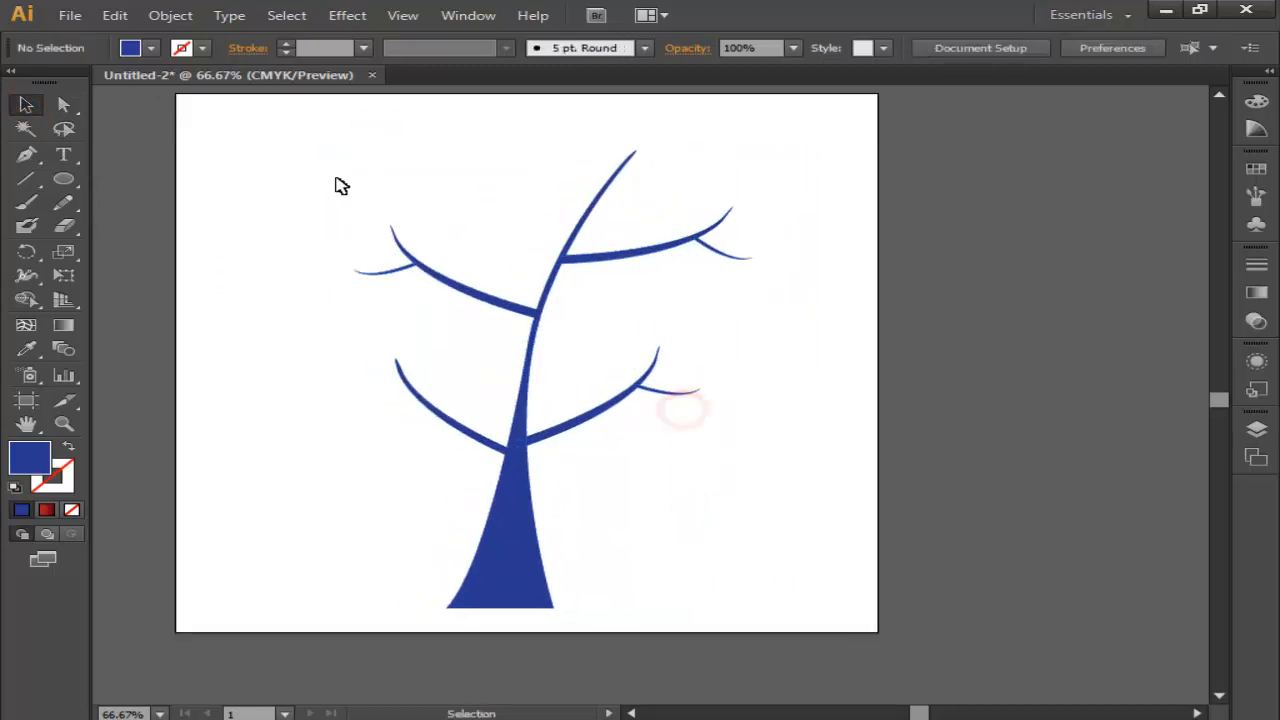
- Select the trunk with all its branches and group them
drag(336, 180, 789, 576)
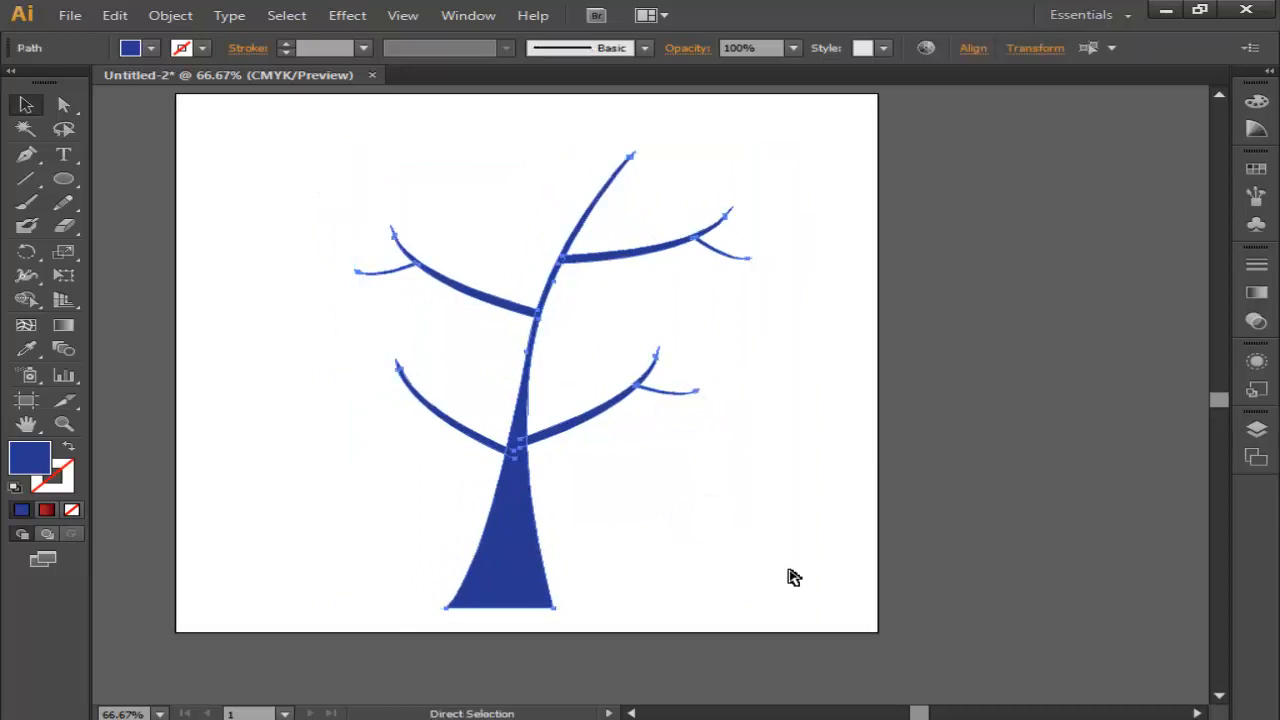
click(768, 504)
drag(373, 218, 500, 361)
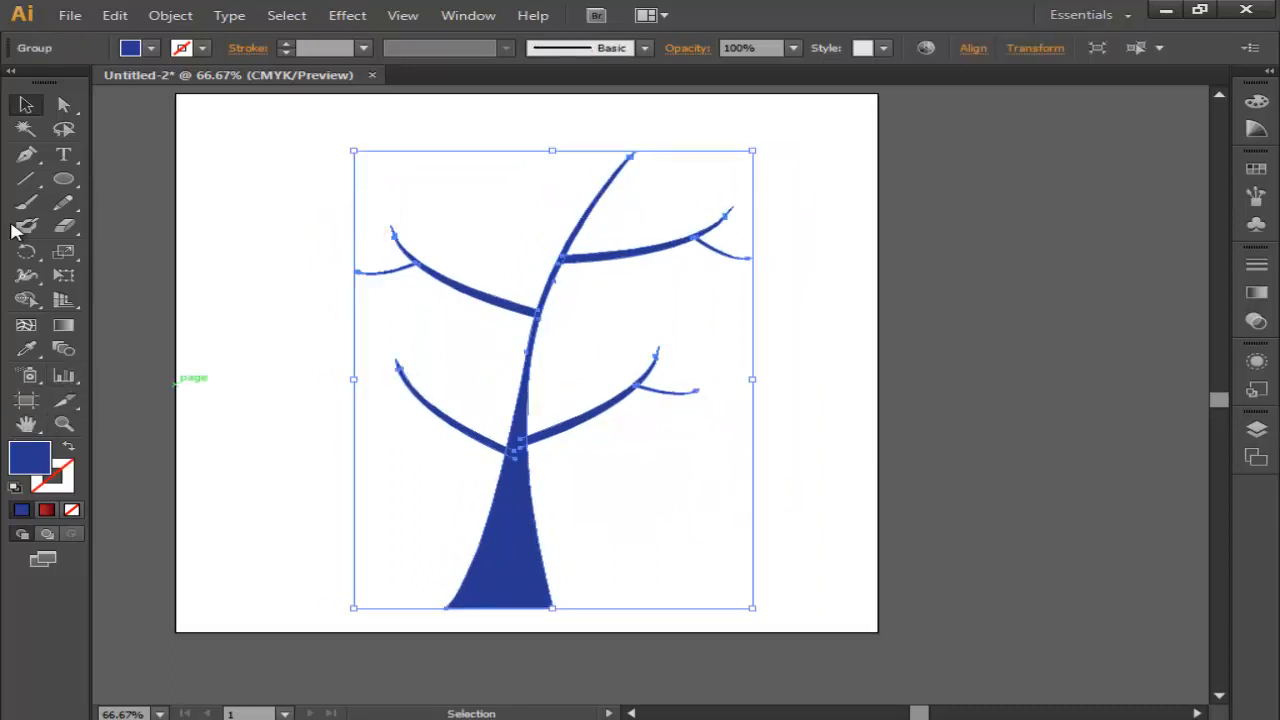
- Fill the grouped tree with a dark brown swatch and deselect it
click(151, 48)
click(138, 108)
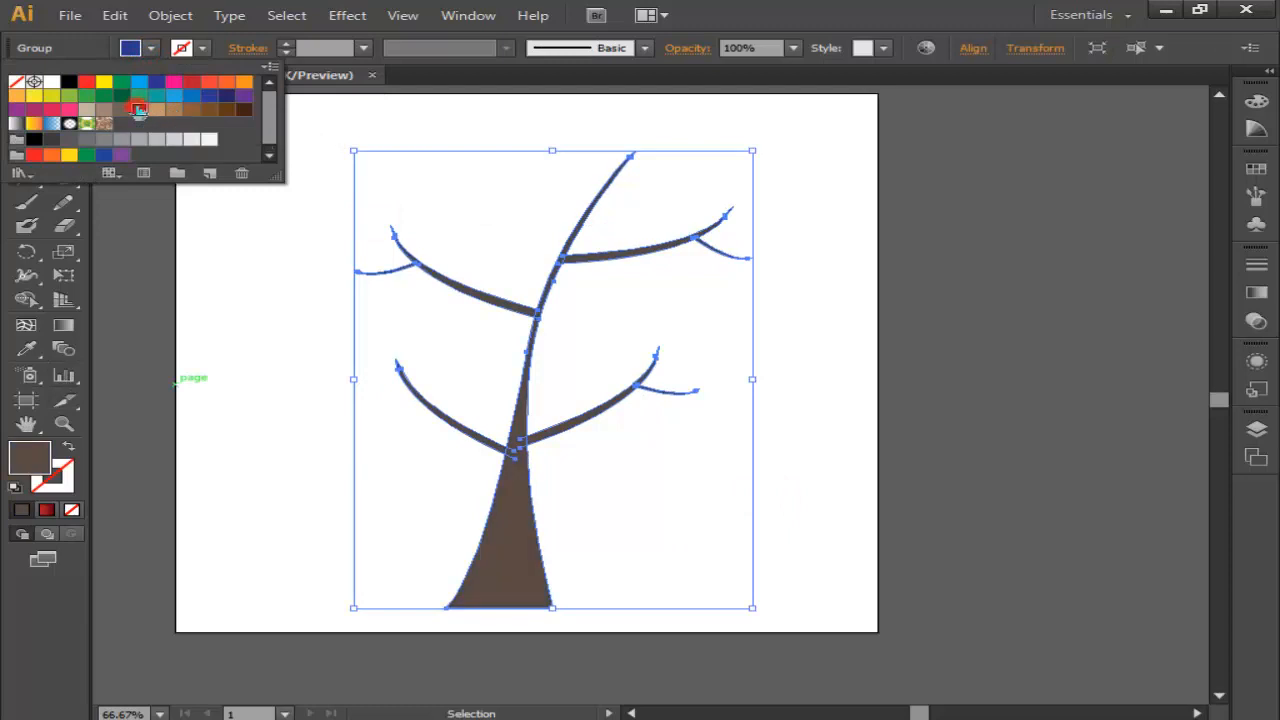
click(258, 407)
drag(266, 154, 751, 534)
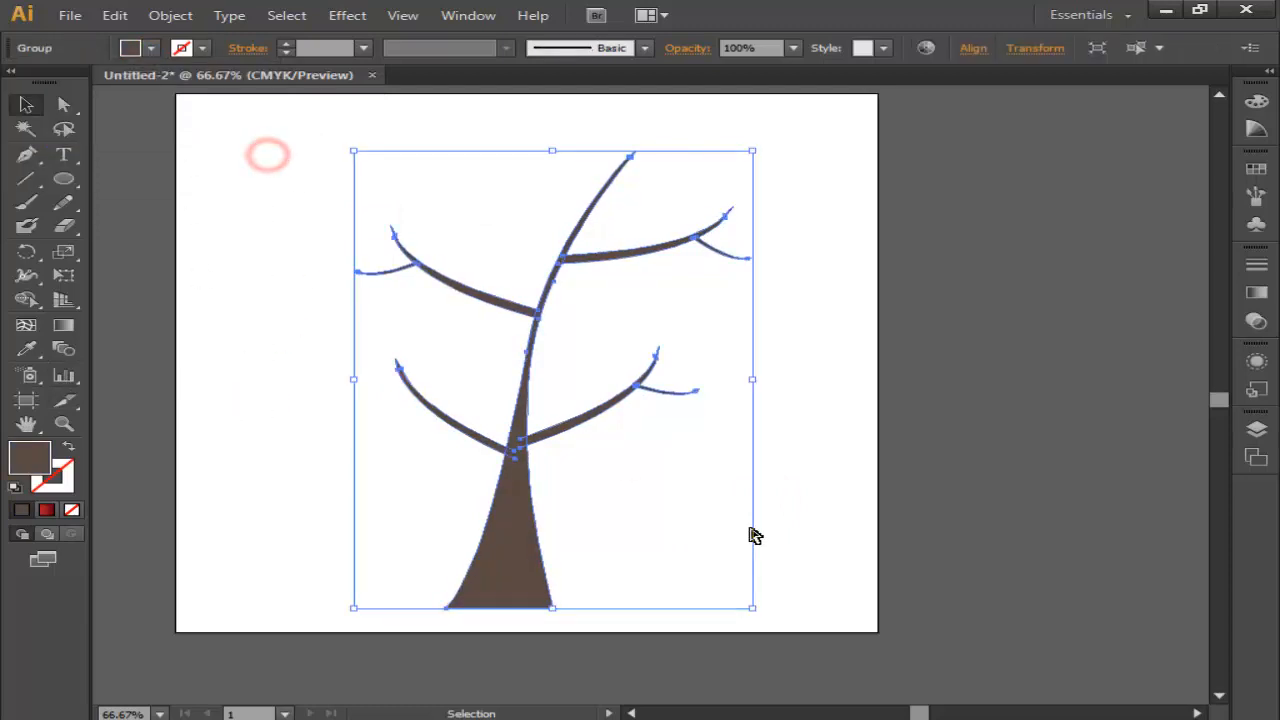
key(ctrl+h)
click(755, 536)
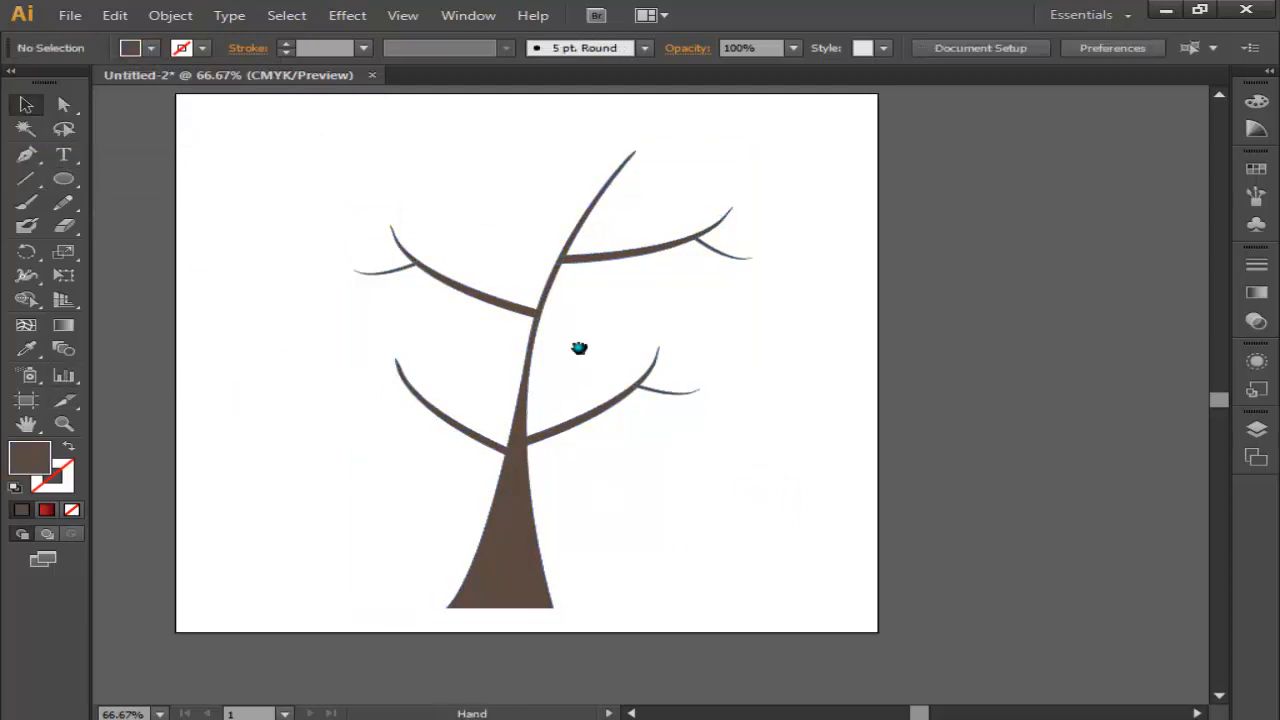
- Draw a small brown ellipse in the gap between the trunk and the lower right branch
drag(579, 348, 671, 388)
scroll(621, 375, up, 1)
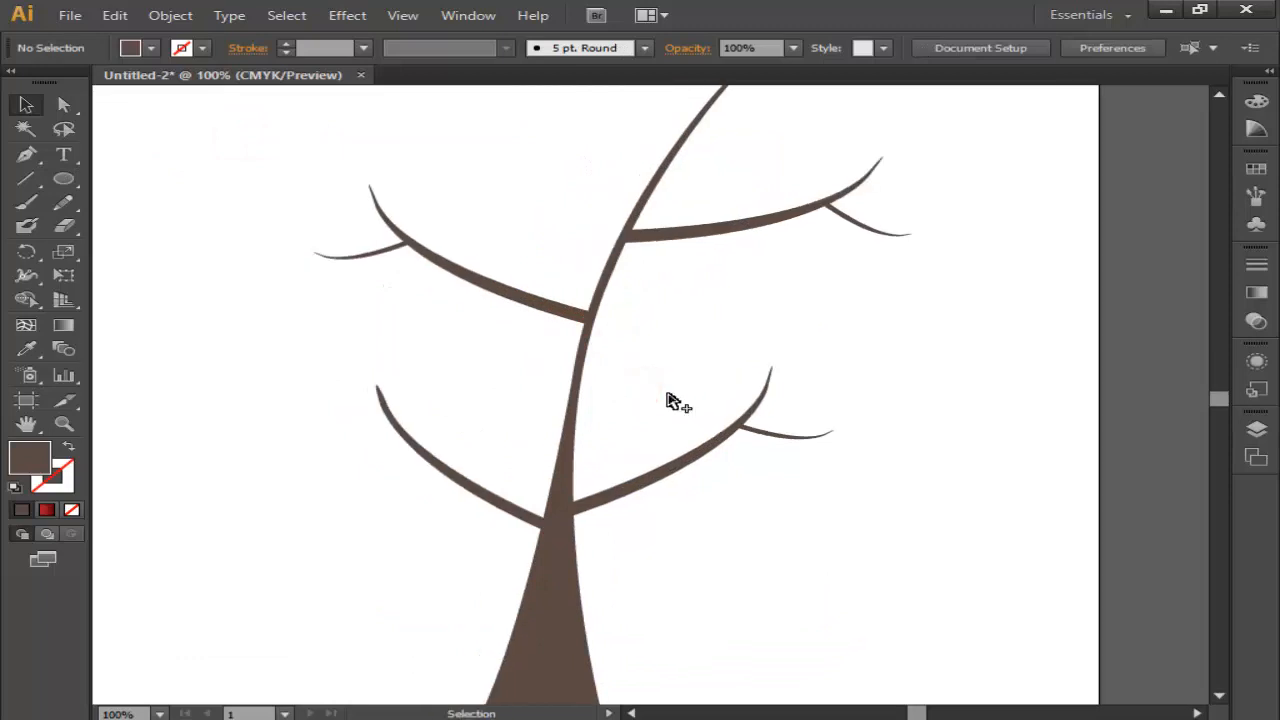
scroll(672, 402, down, 1)
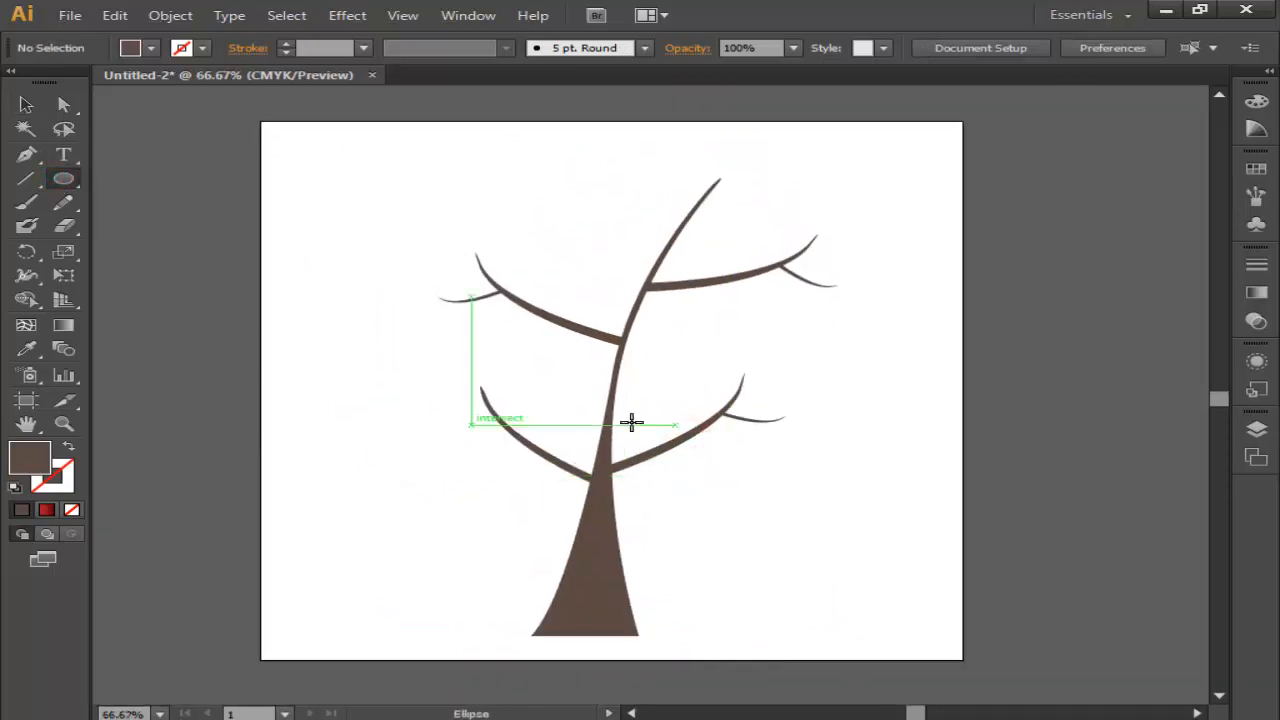
drag(663, 397, 692, 423)
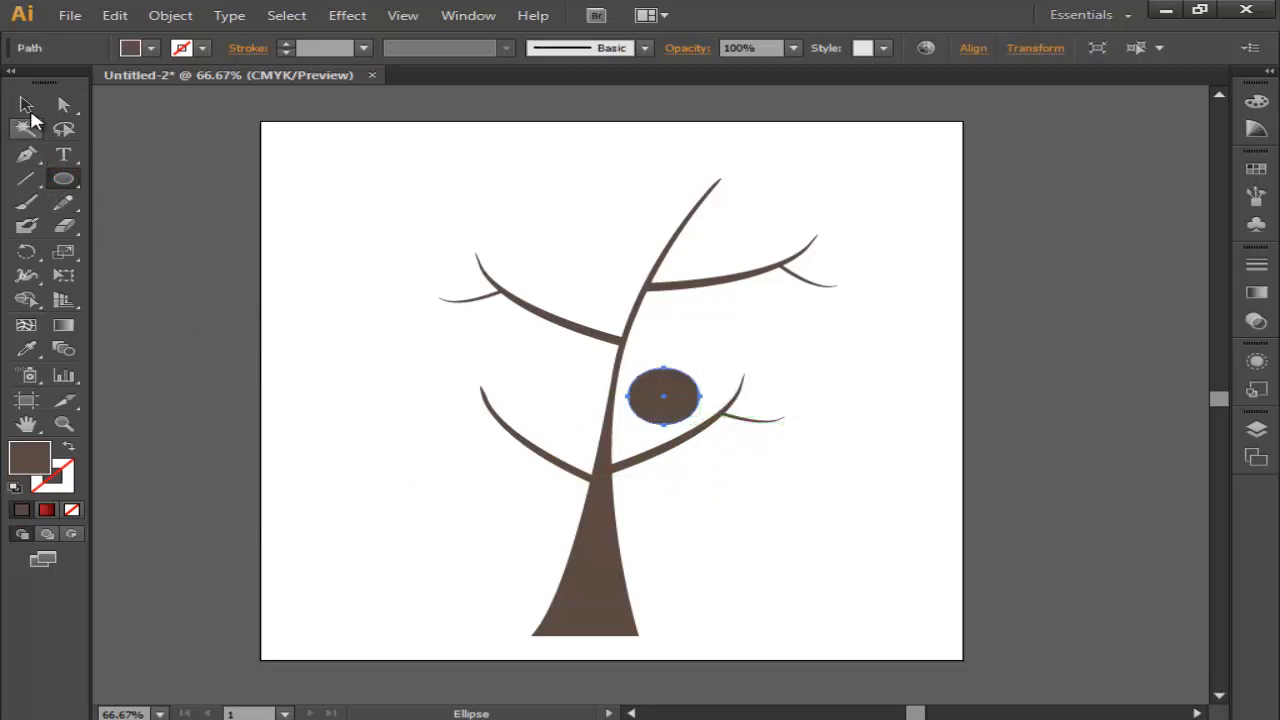
click(27, 106)
click(281, 298)
click(645, 400)
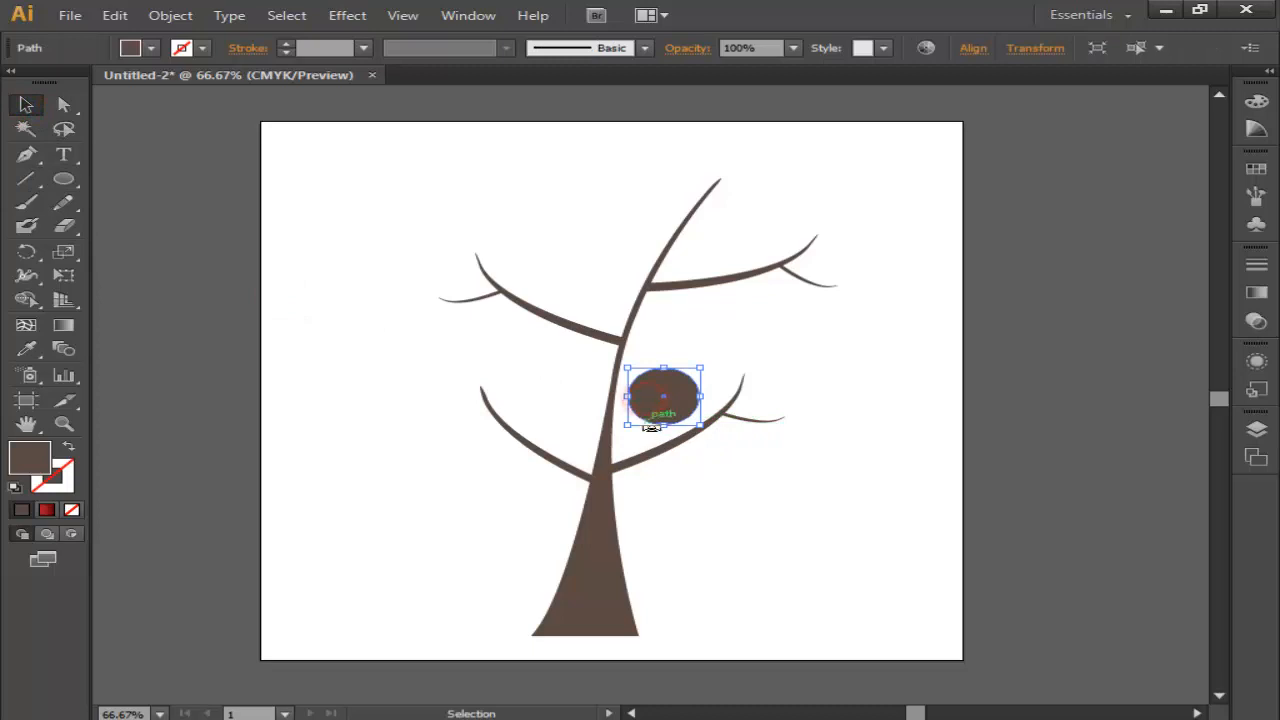
drag(686, 396, 742, 252)
key(ctrl+z)
- Draw a straight diagonal line with the Pen tool across the ellipse's centre, extending slightly past its upper left and lower right edges
click(27, 157)
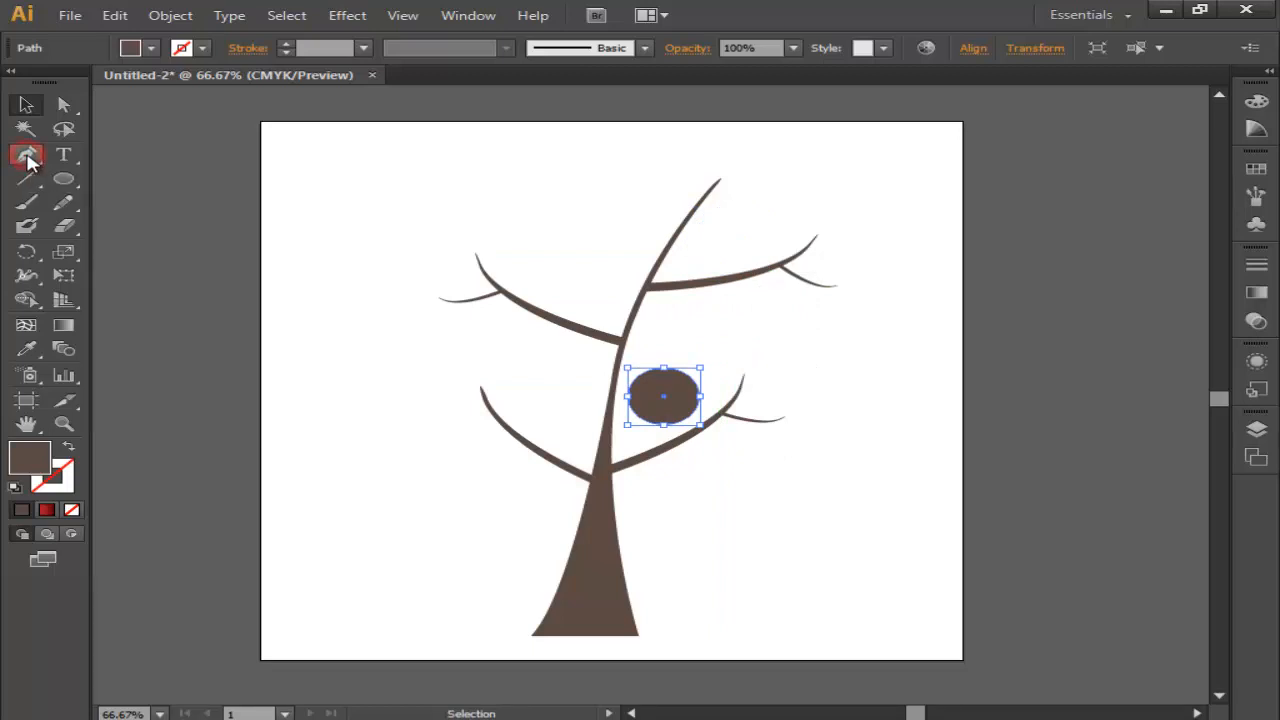
scroll(660, 401, up, 3)
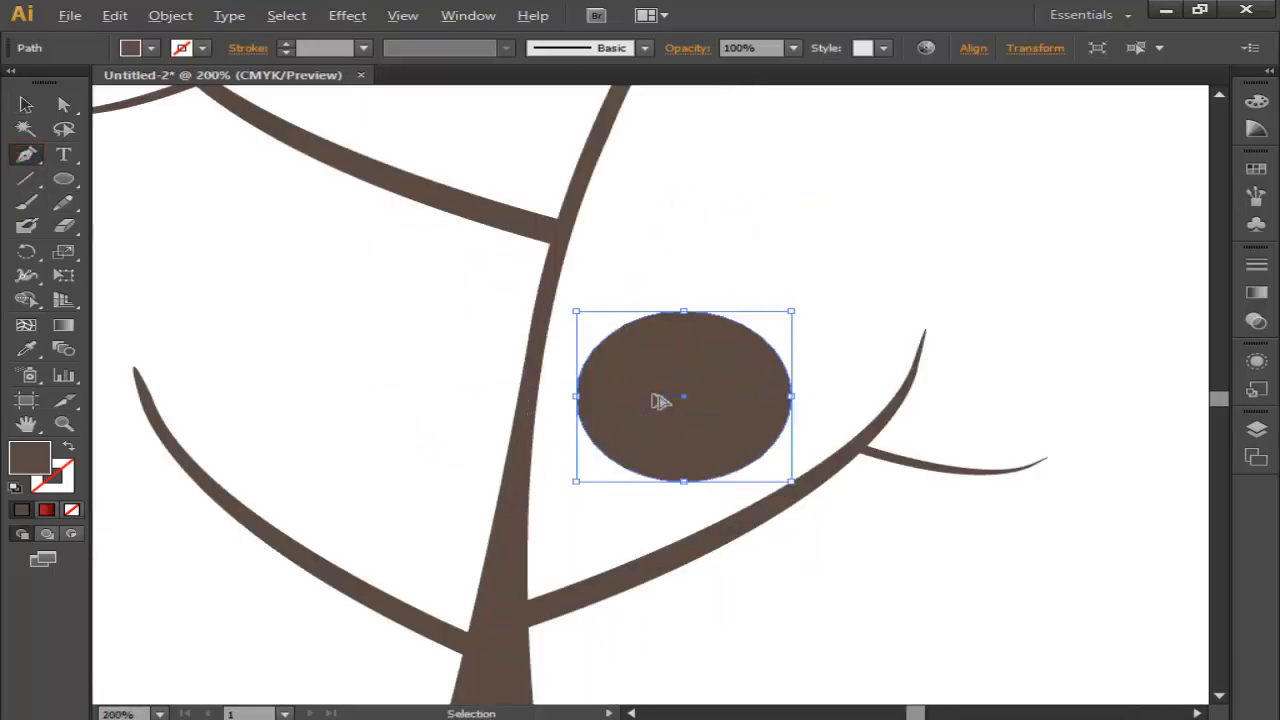
click(626, 311)
click(730, 482)
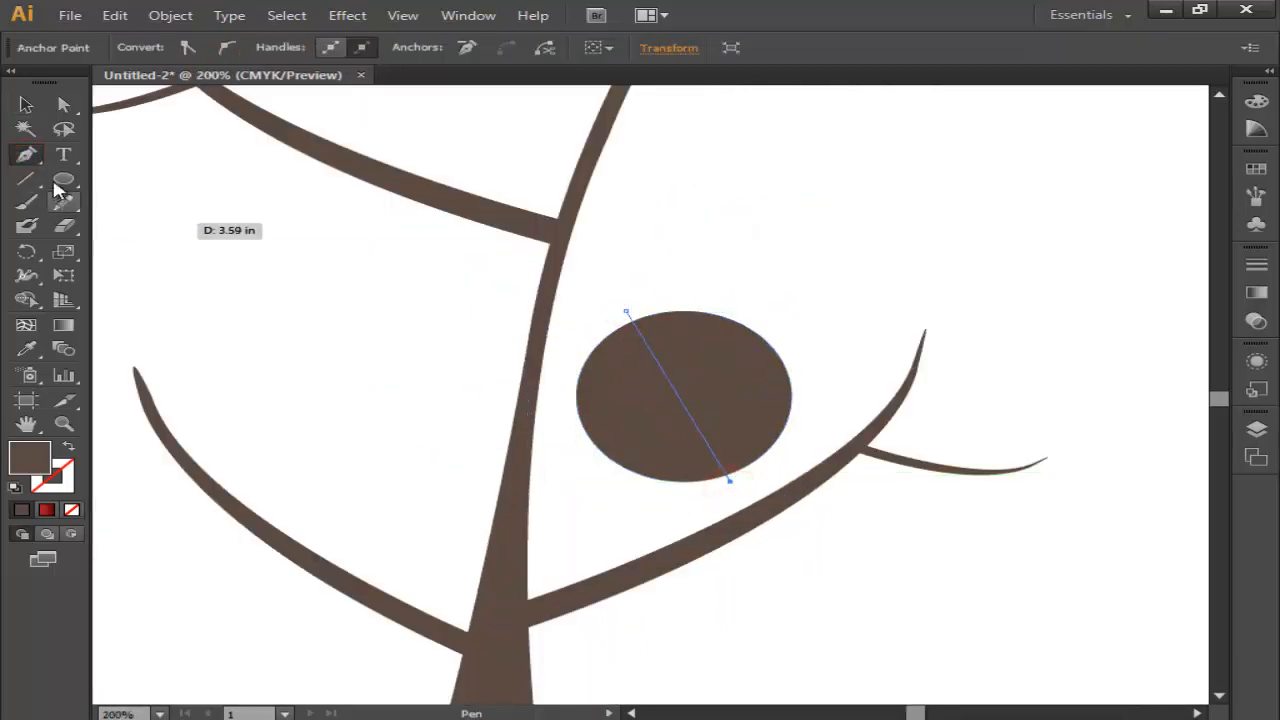
click(26, 106)
click(373, 279)
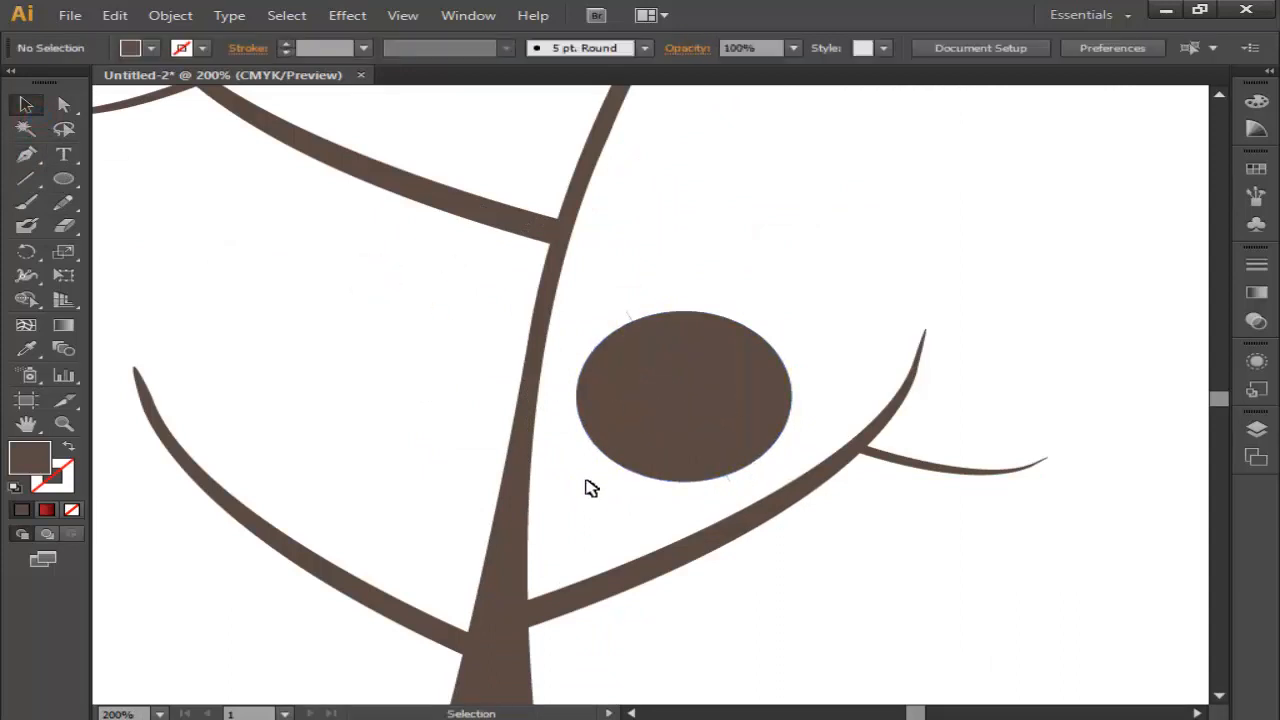
- Split the ellipse along the diagonal line with the Pathfinder Divide operation and reselect the resulting pieces
drag(607, 486, 748, 394)
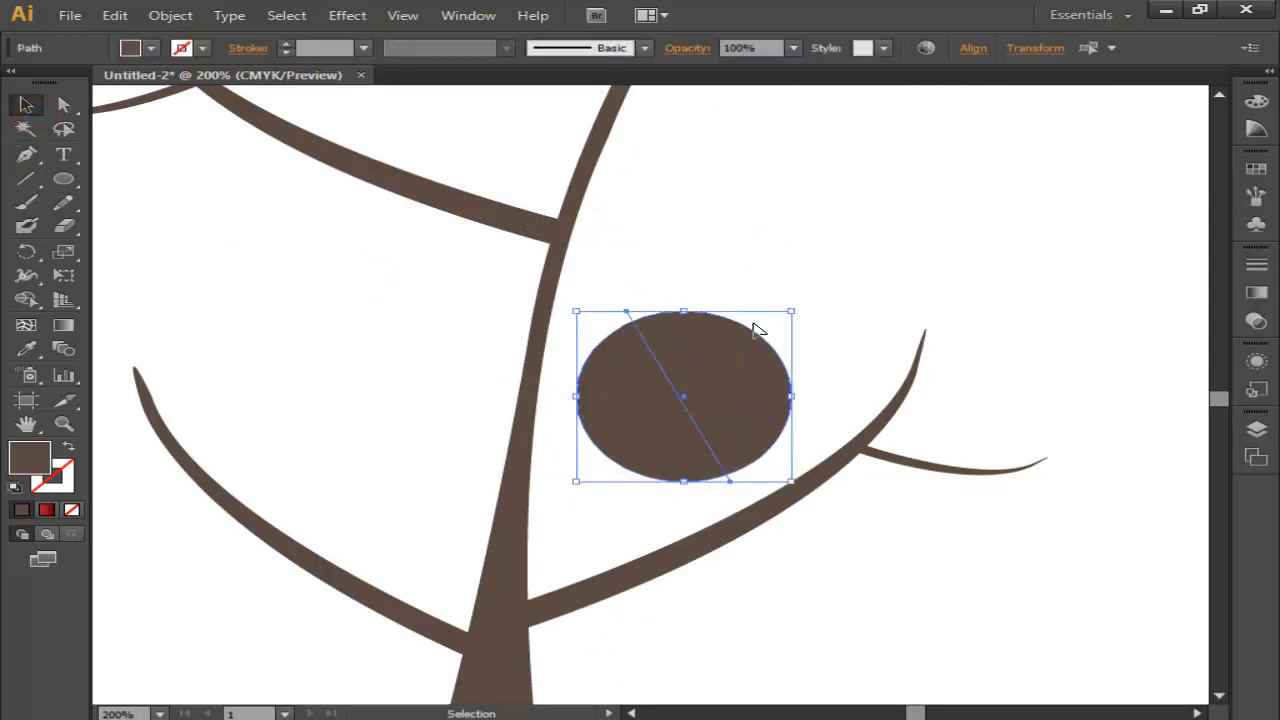
click(488, 20)
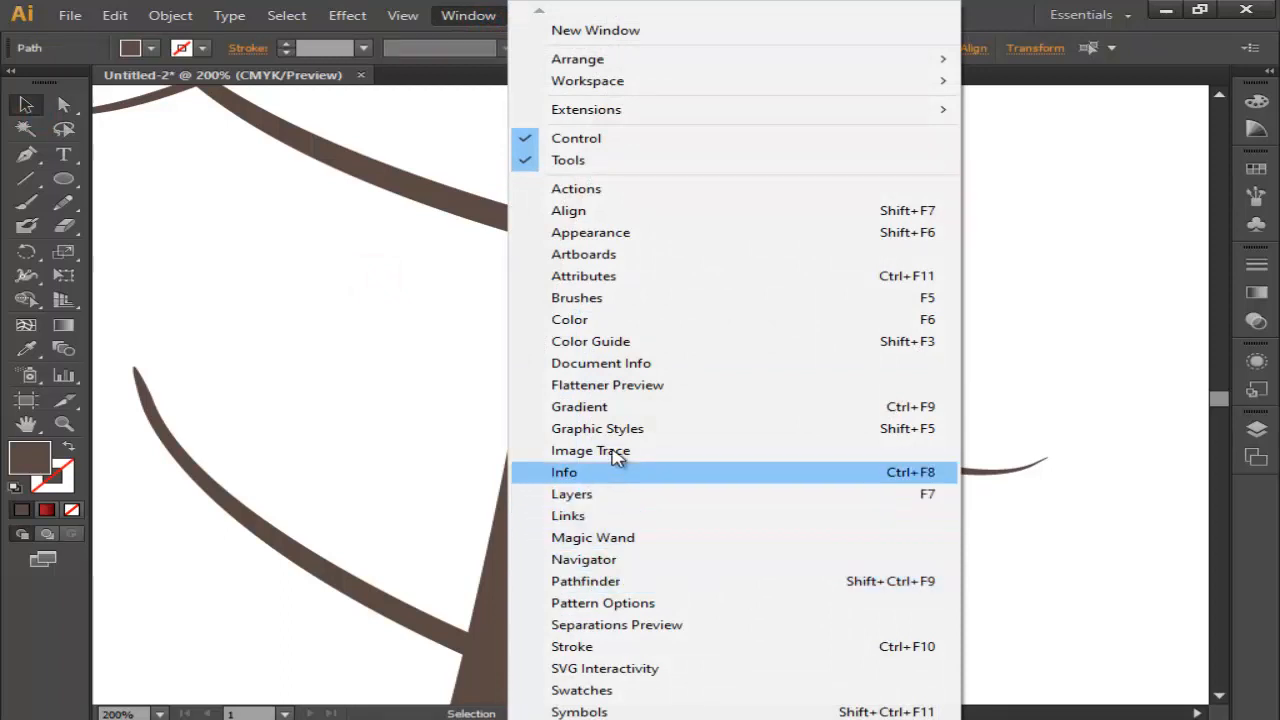
click(618, 585)
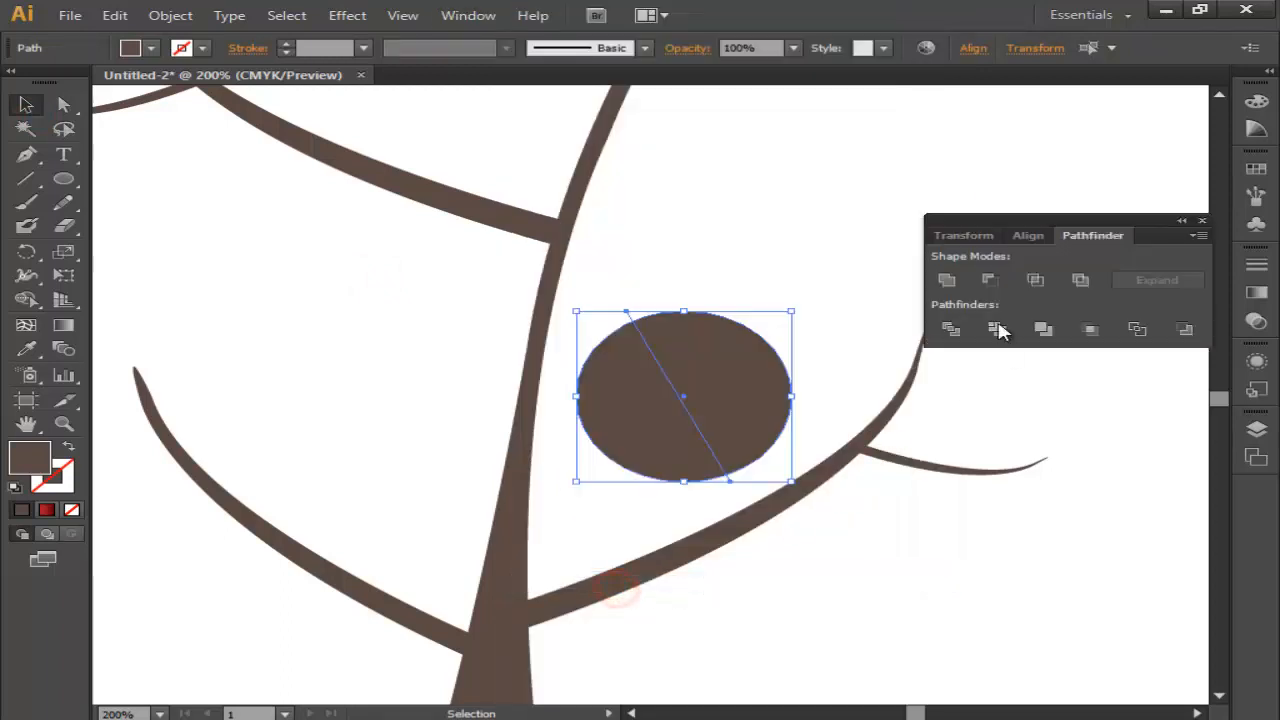
click(952, 323)
click(677, 263)
drag(671, 286, 714, 412)
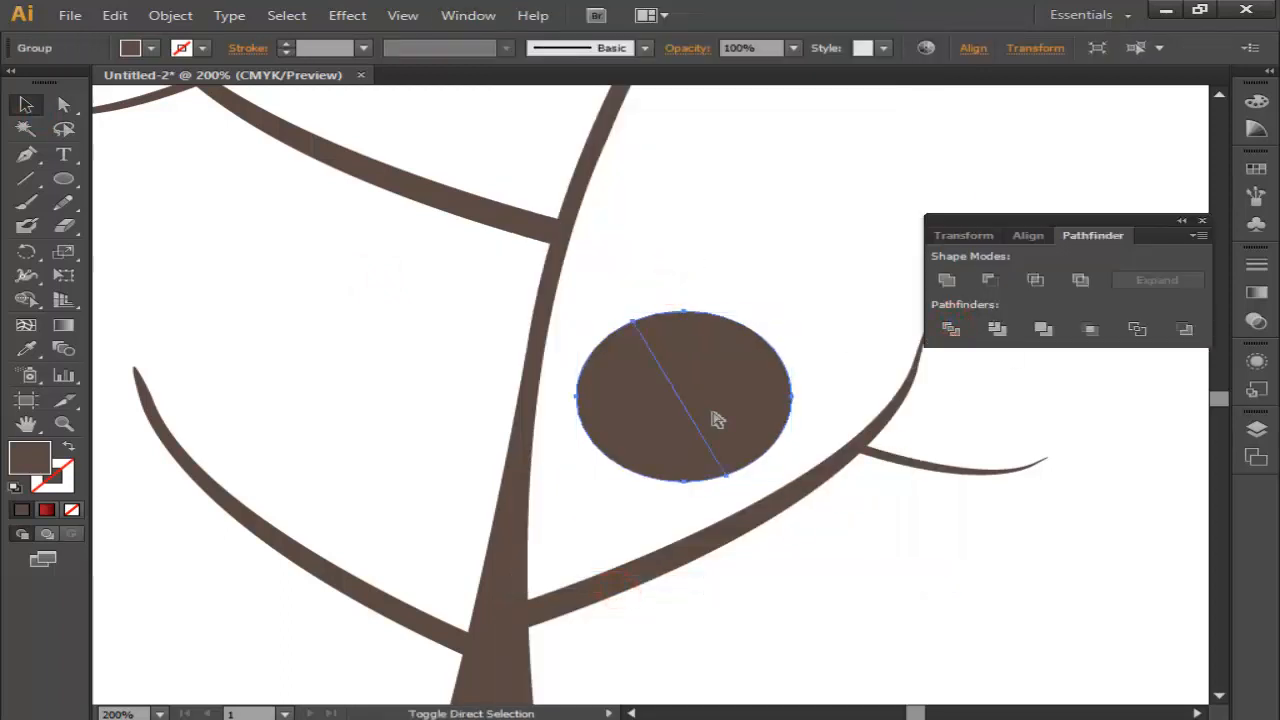
- Ungroup the divided ellipse, close the Pathfinder panel, and group the two halves together again
key(ctrl+shift+g)
click(765, 257)
click(1201, 220)
click(869, 231)
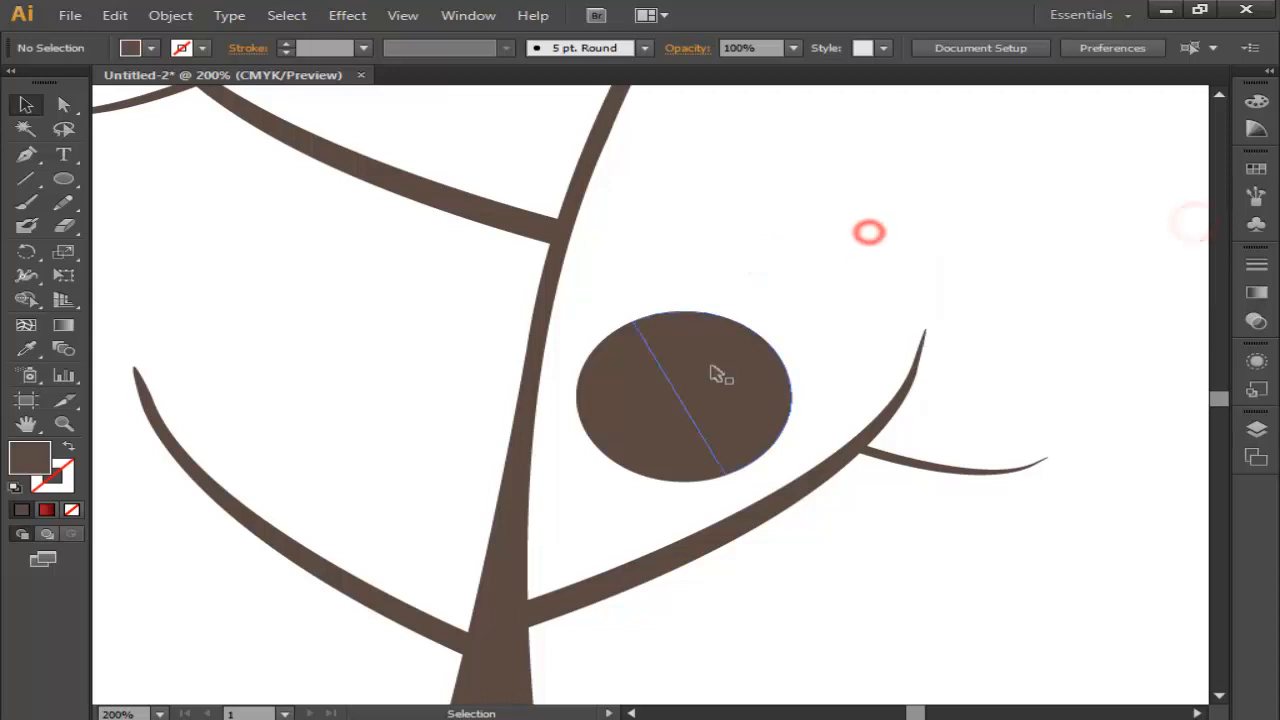
drag(691, 270, 671, 417)
key(ctrl+g)
scroll(671, 417, down, 2)
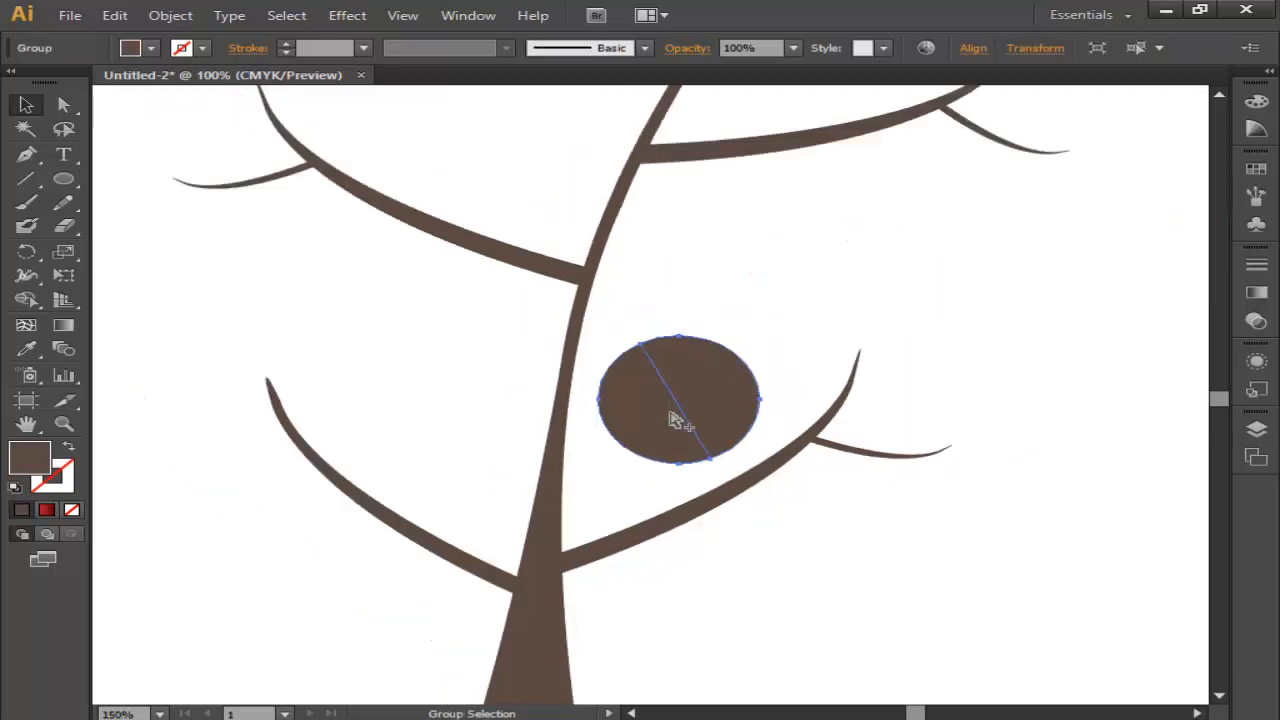
- Copy the split ellipse around the upper right branch: one above it, a smaller one below, and a smaller rotated one beyond its tip
drag(750, 372, 706, 415)
click(706, 415)
drag(657, 451, 832, 356)
drag(808, 343, 884, 230)
drag(886, 166, 936, 214)
click(920, 287)
key(space)
drag(907, 296, 919, 334)
click(932, 244)
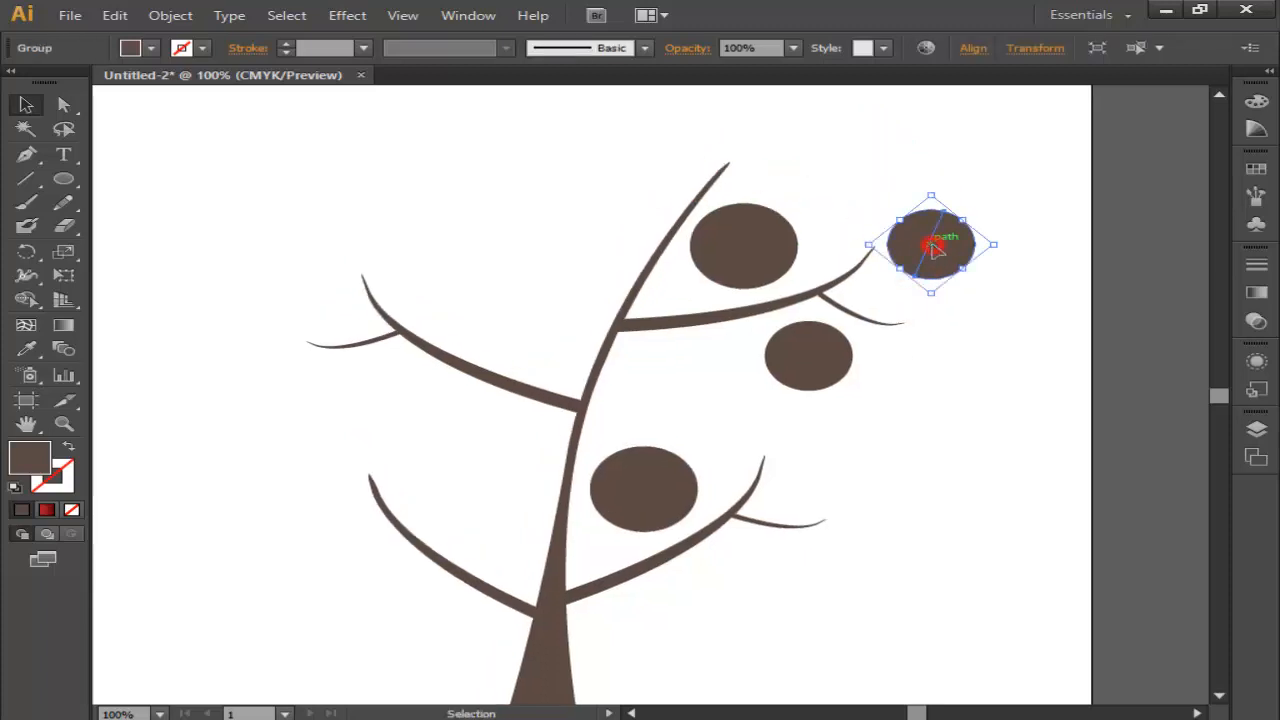
- Copy split ellipses to the left half of the tree: an enlarged one beside the upper trunk and smaller ones at both left branch tips
drag(934, 293, 566, 278)
drag(637, 258, 663, 255)
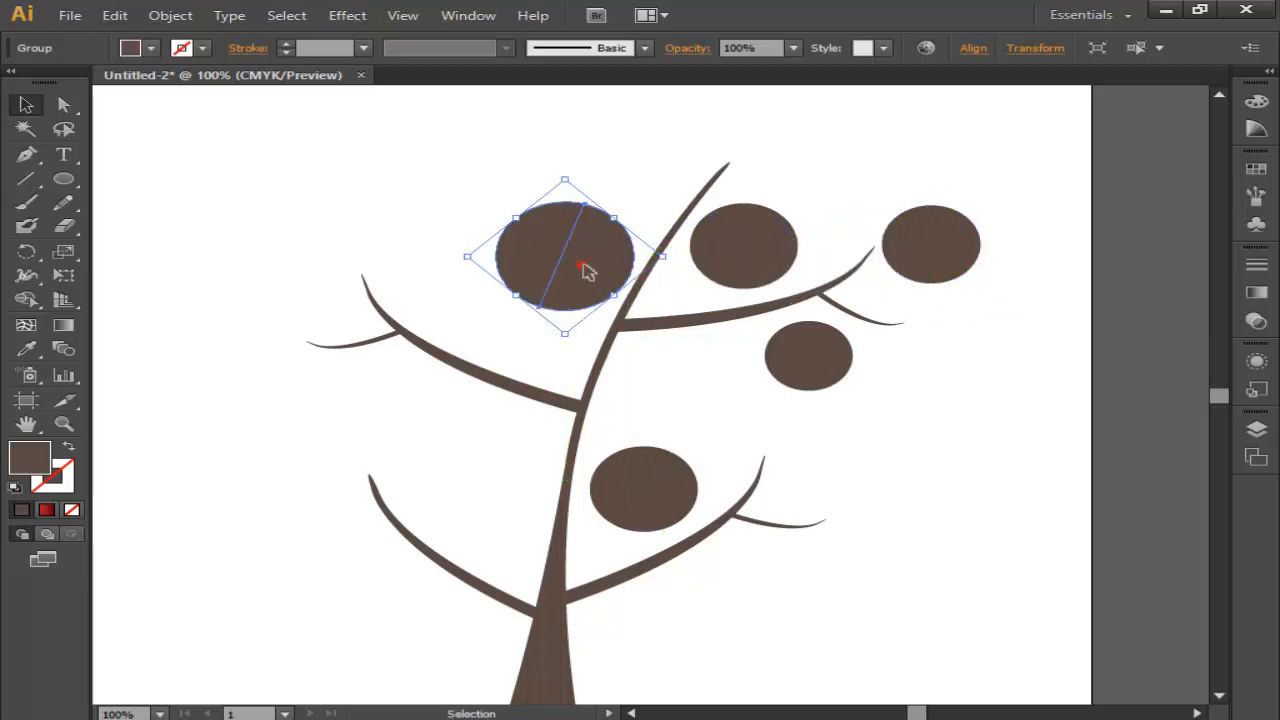
drag(586, 271, 298, 292)
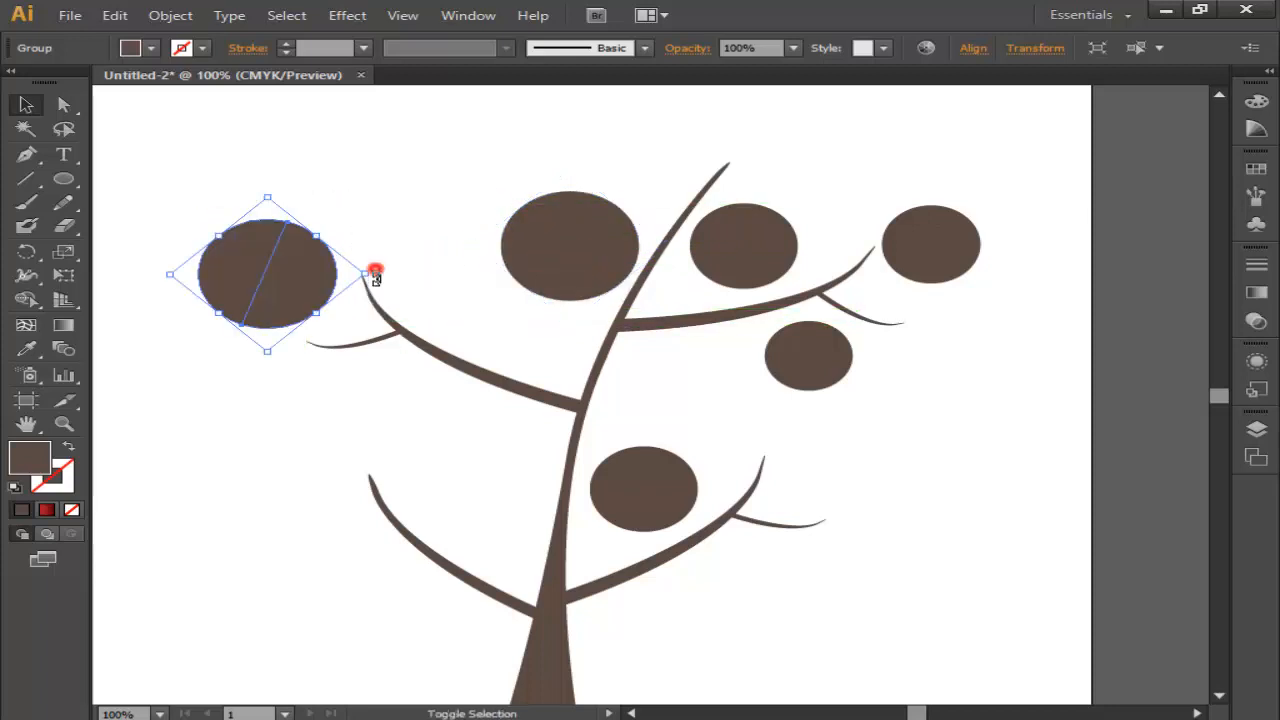
drag(375, 272, 397, 235)
click(401, 217)
drag(648, 453, 325, 456)
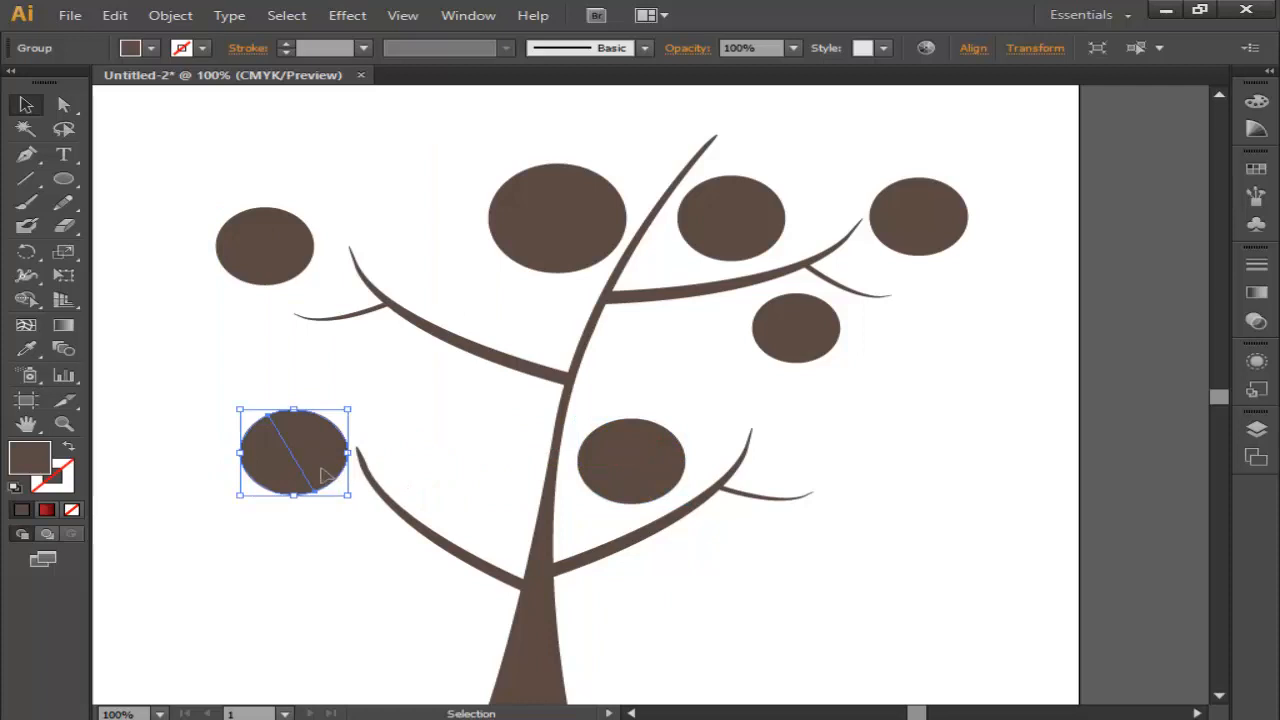
- Copy two small tilted ellipses to either side of the mid-trunk and a larger one beyond the lower right twig
drag(320, 472, 652, 352)
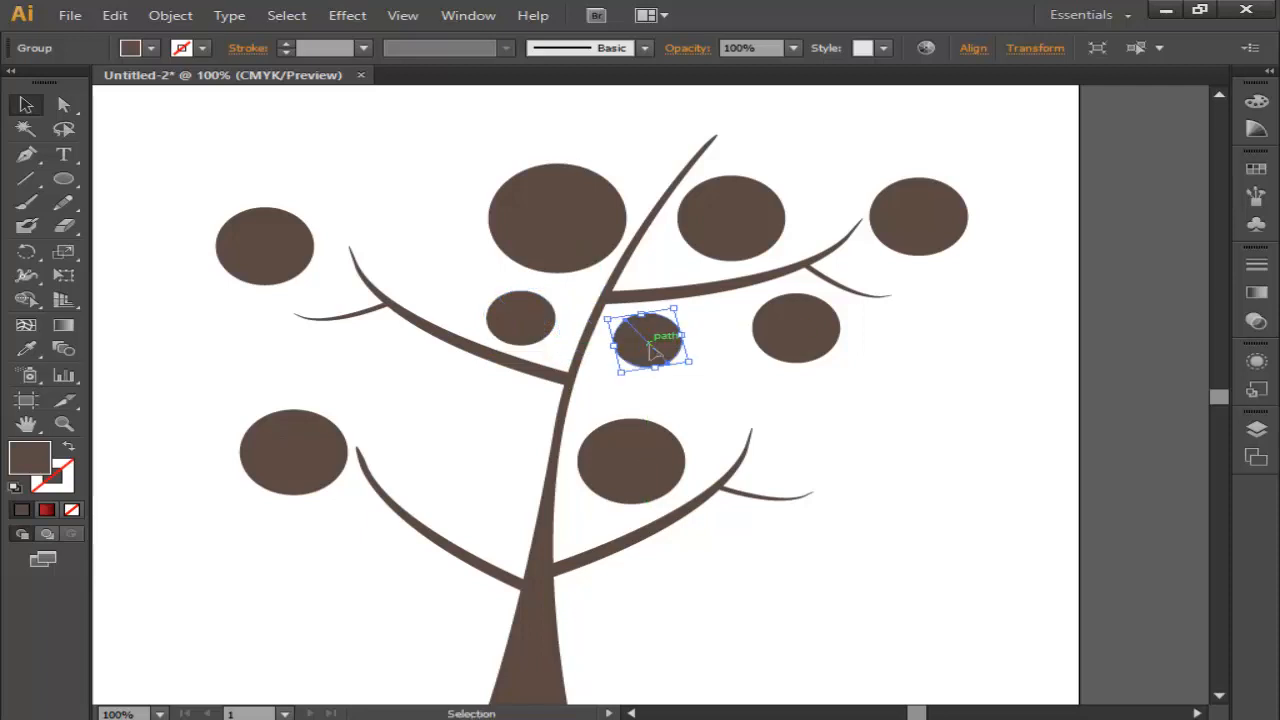
click(788, 337)
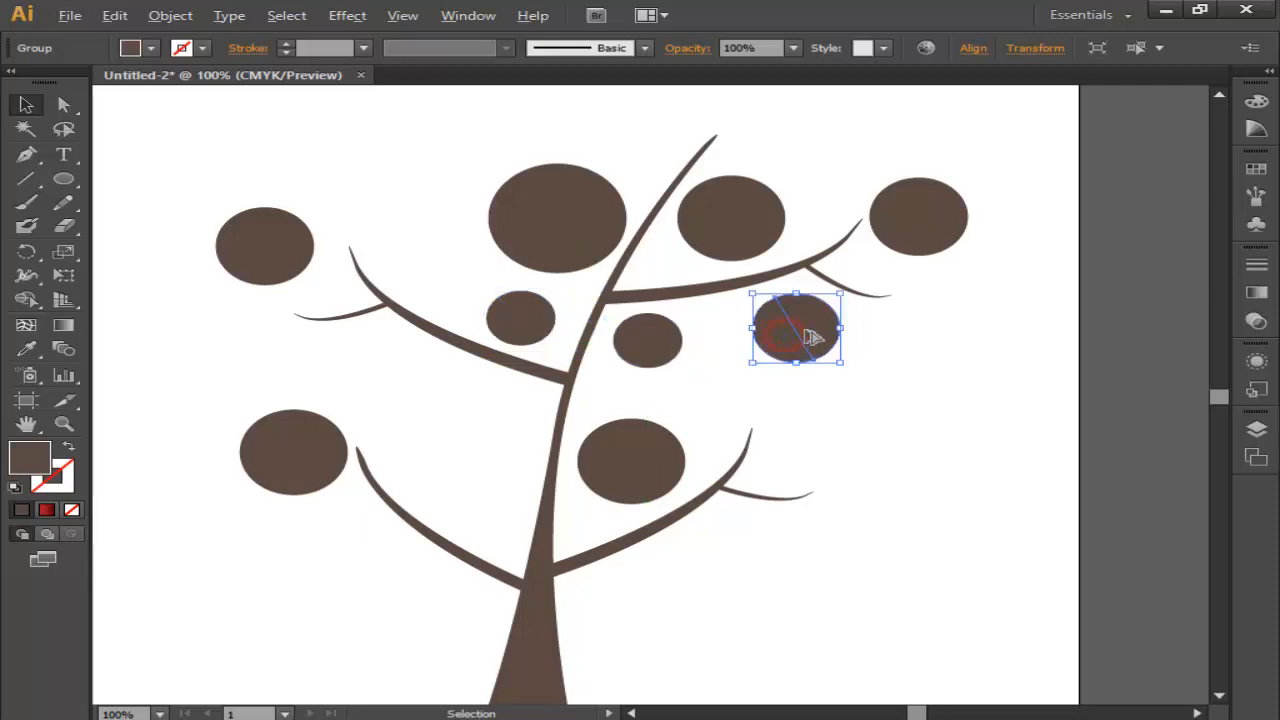
drag(301, 246, 906, 453)
click(967, 464)
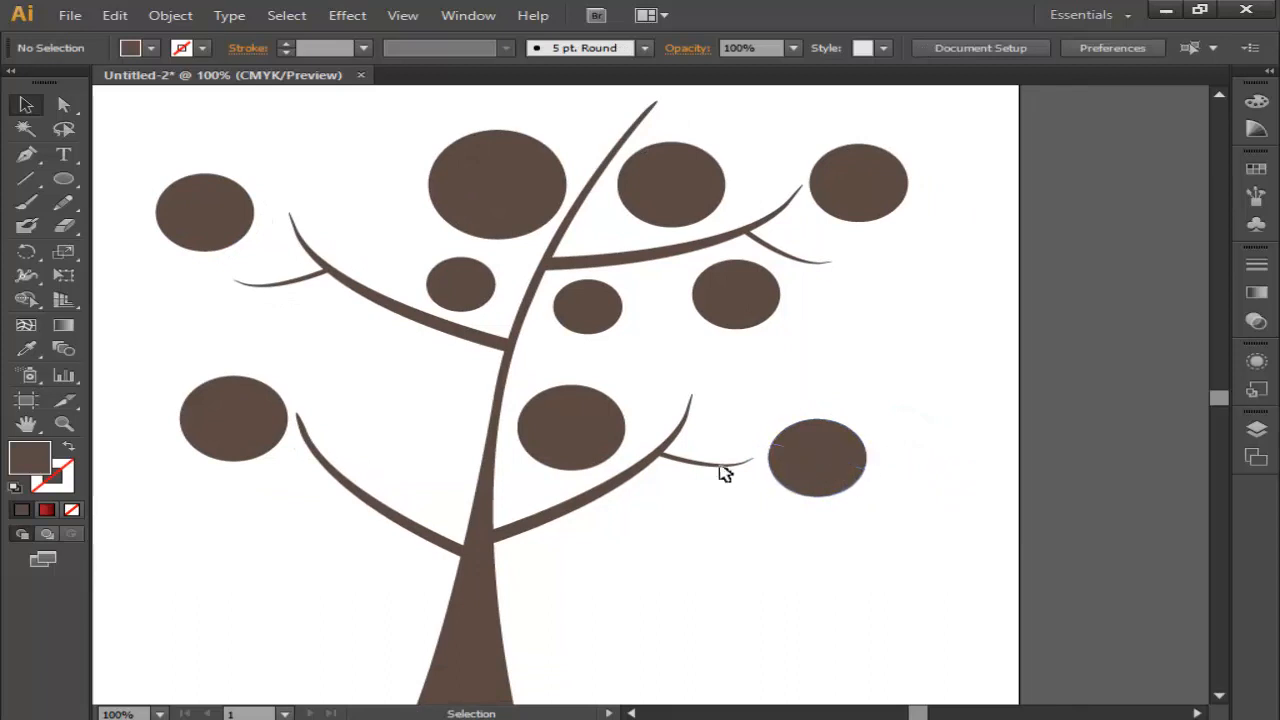
- Place two very small, rotated copies of the split ellipse below the upper left branch
drag(615, 439, 685, 434)
click(515, 288)
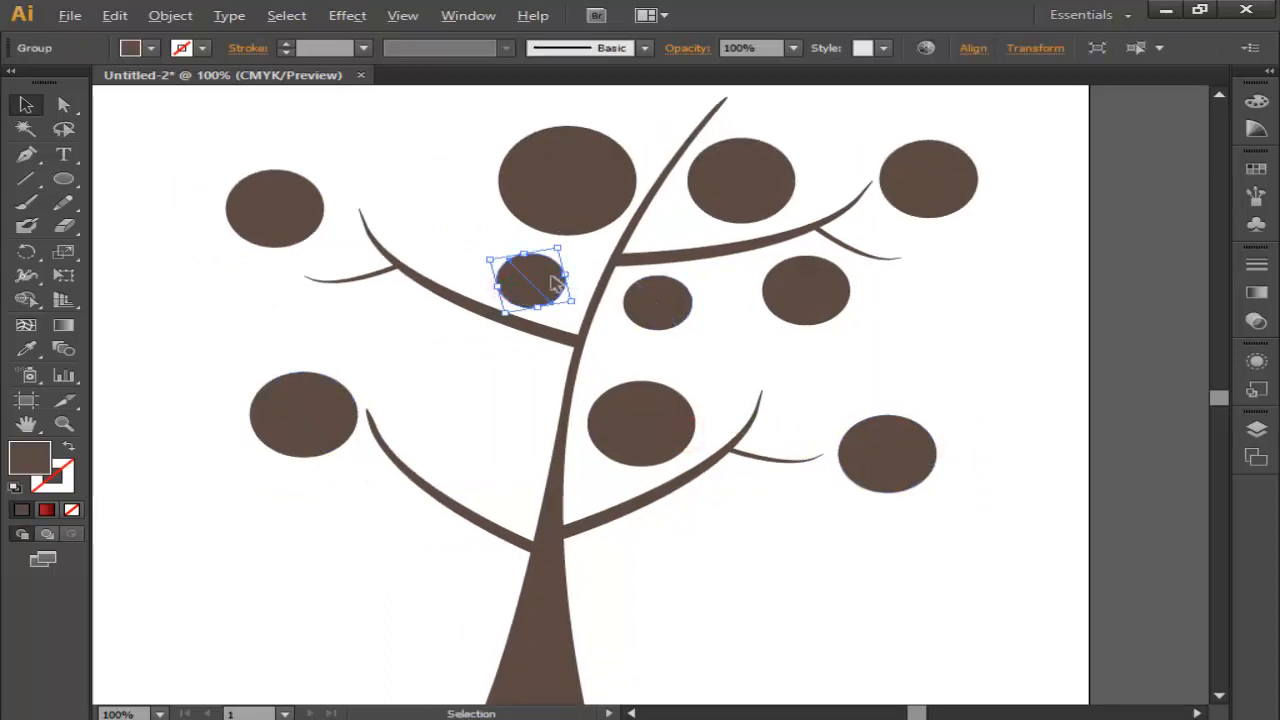
drag(553, 283, 420, 352)
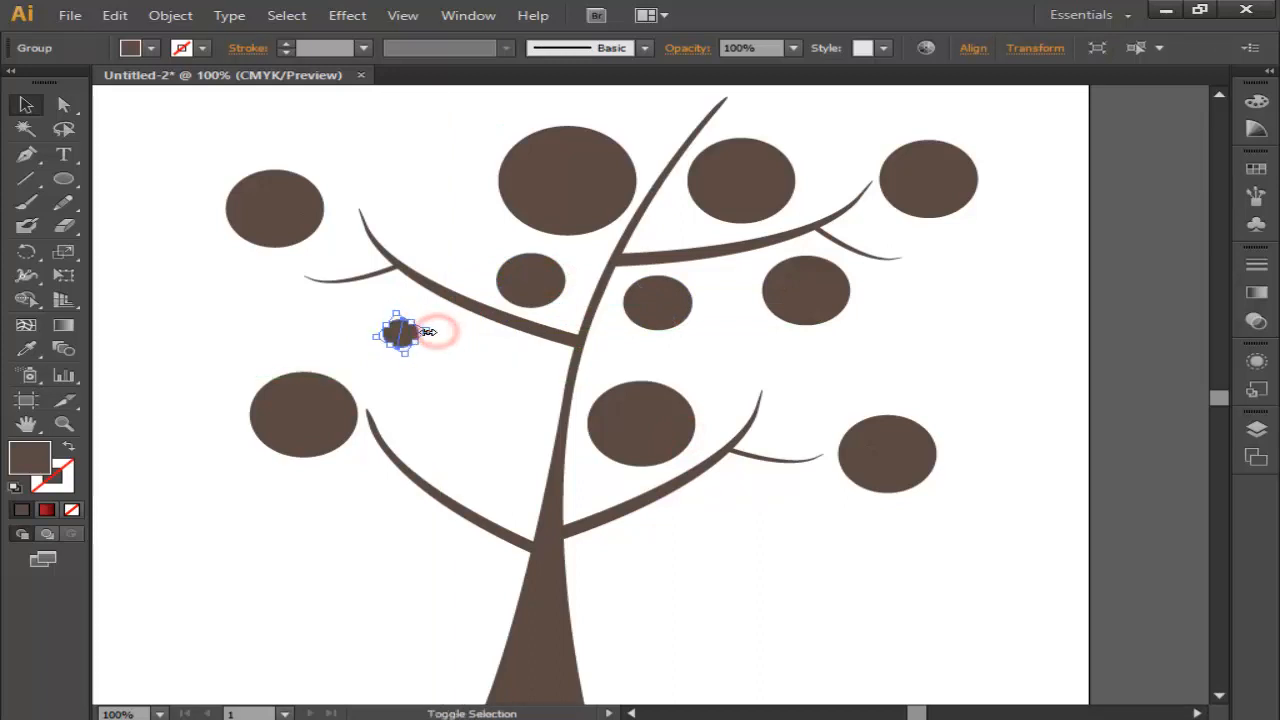
drag(423, 335, 462, 370)
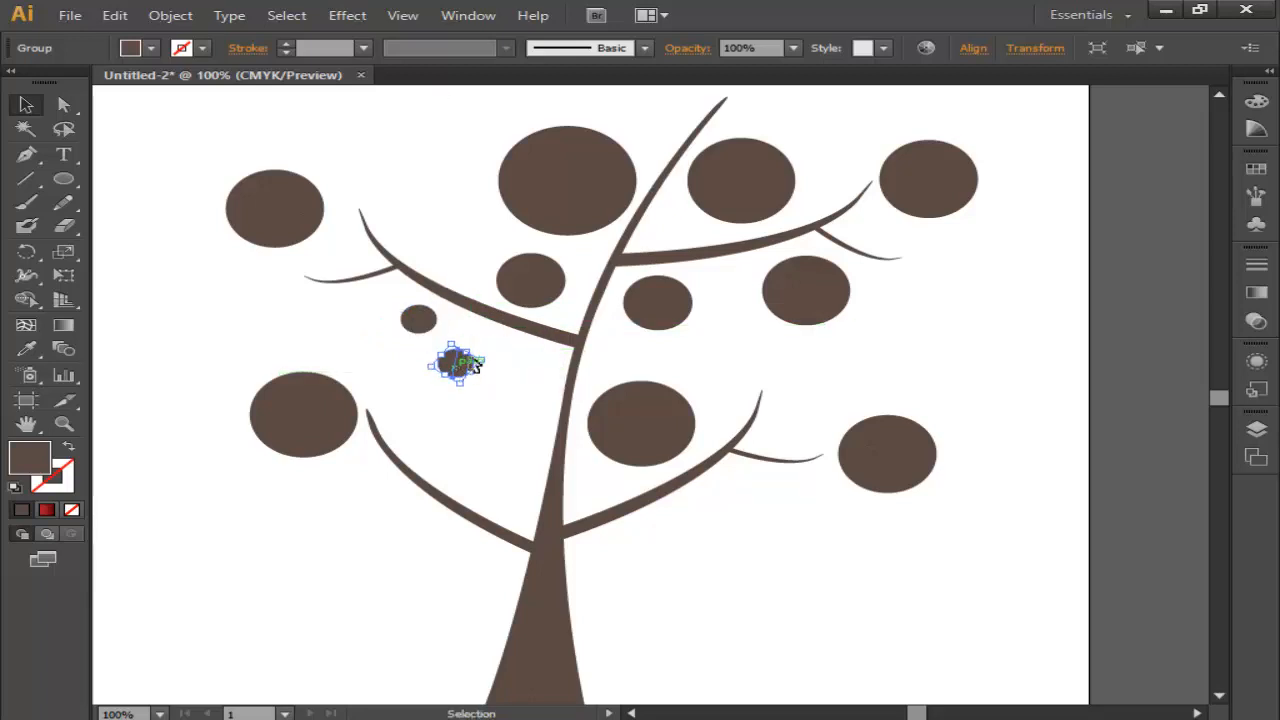
- Copy a medium ellipse into the gap between the lower left branch and trunk, and slightly enlarge the nearby lower small ellipse
click(545, 288)
drag(545, 288, 527, 487)
drag(459, 364, 514, 380)
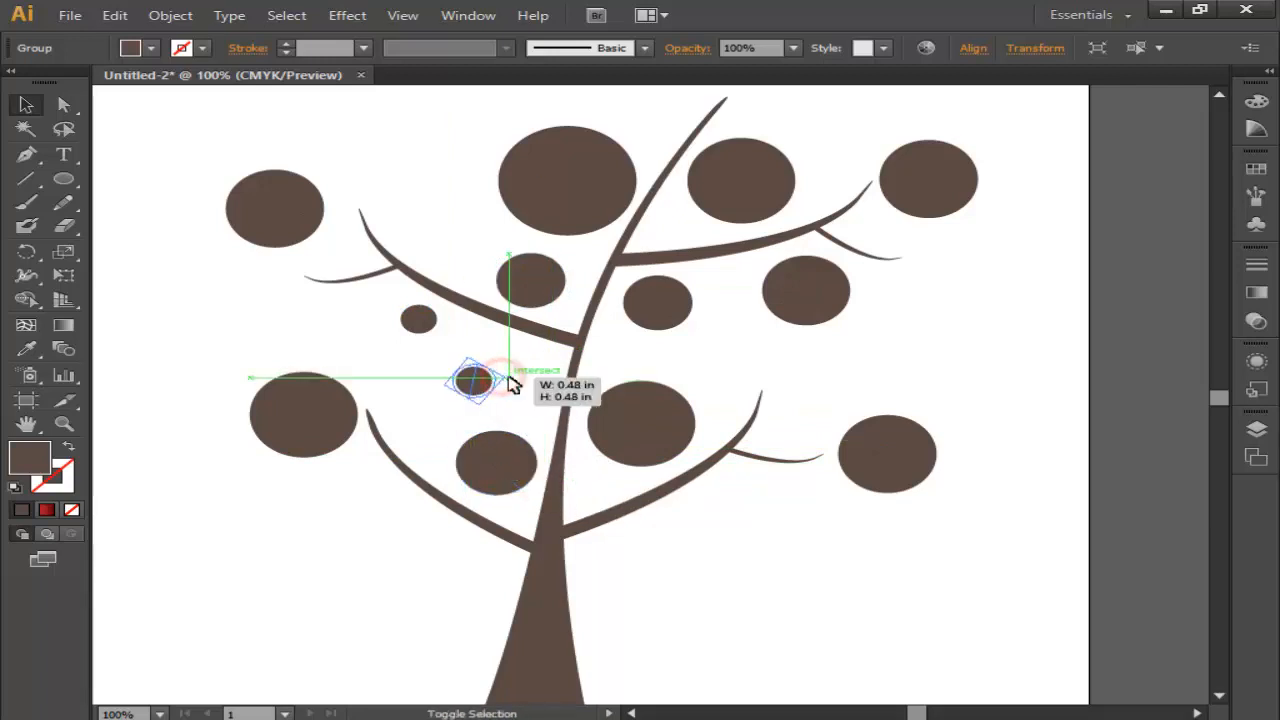
click(543, 377)
- Place a pair of small ellipses above the outer lower left ellipse and bring the pair under the upper left branch closer together
drag(420, 320, 272, 328)
click(491, 357)
click(350, 318)
click(251, 306)
click(335, 316)
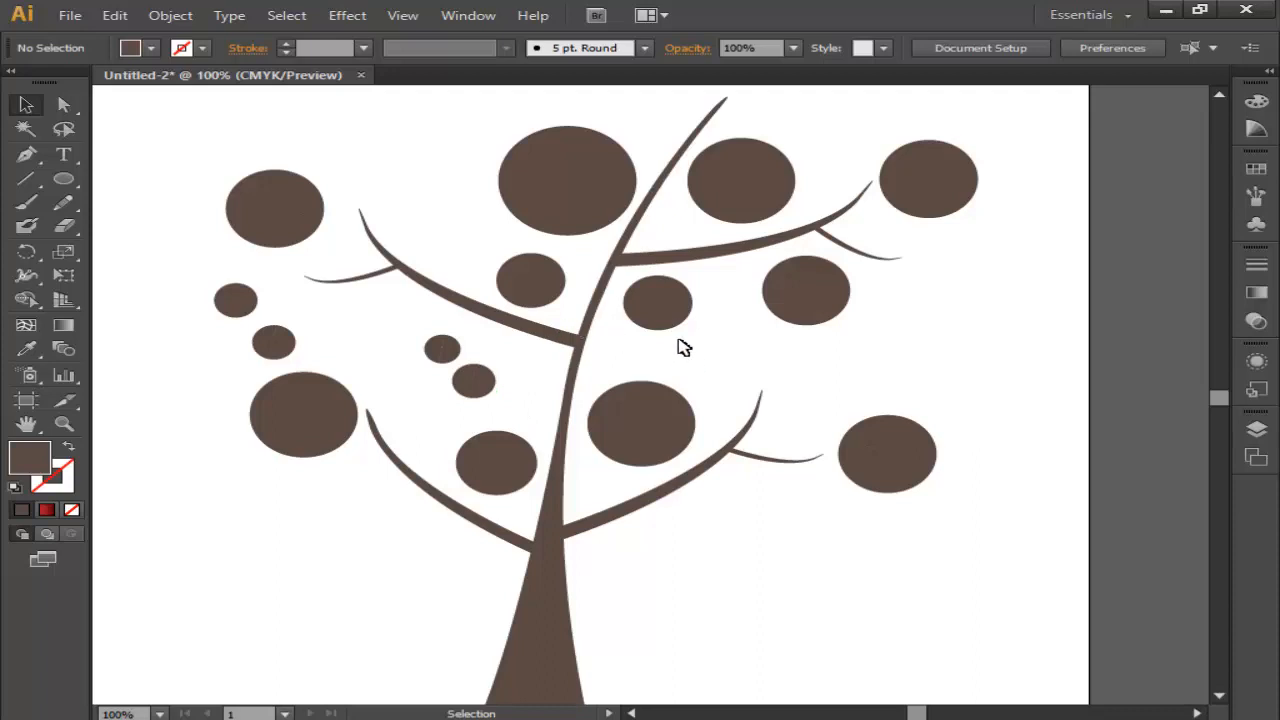
- Copy the small ellipse pair from under the upper left branch to beside the largest ellipse and rotate it nearly upright
click(478, 381)
shift+click(445, 347)
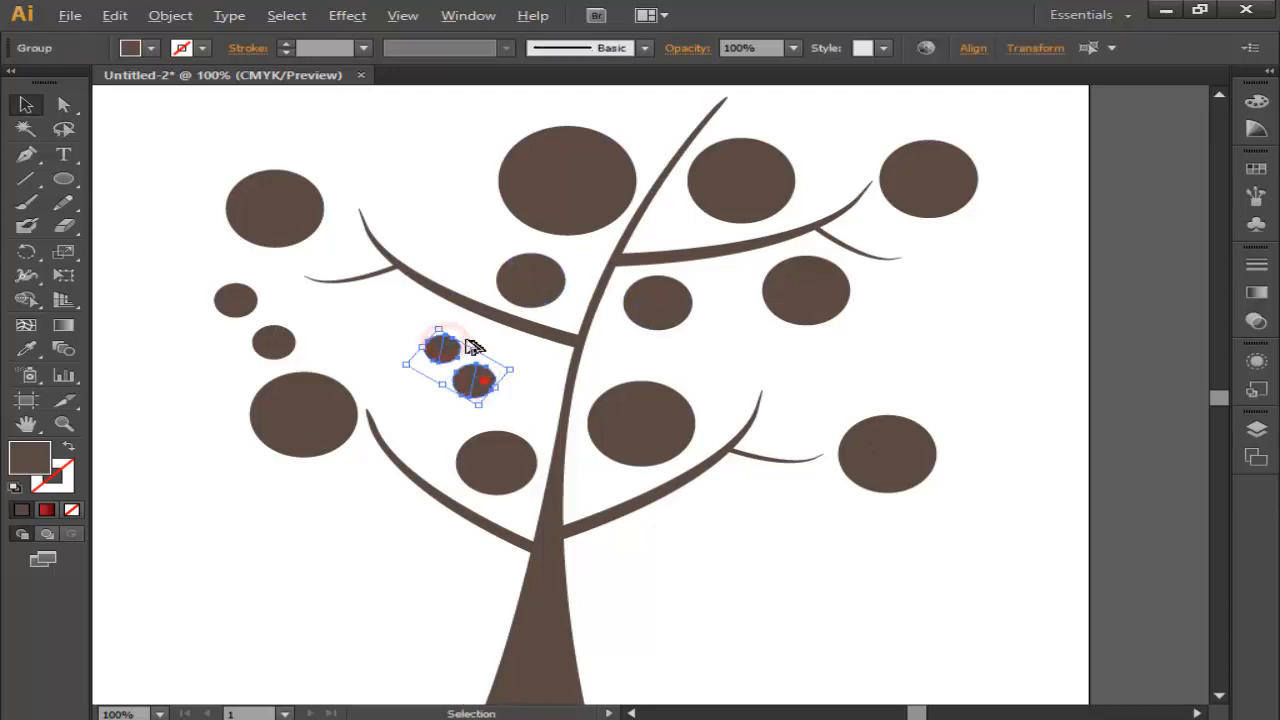
drag(475, 376, 477, 246)
drag(437, 215, 469, 217)
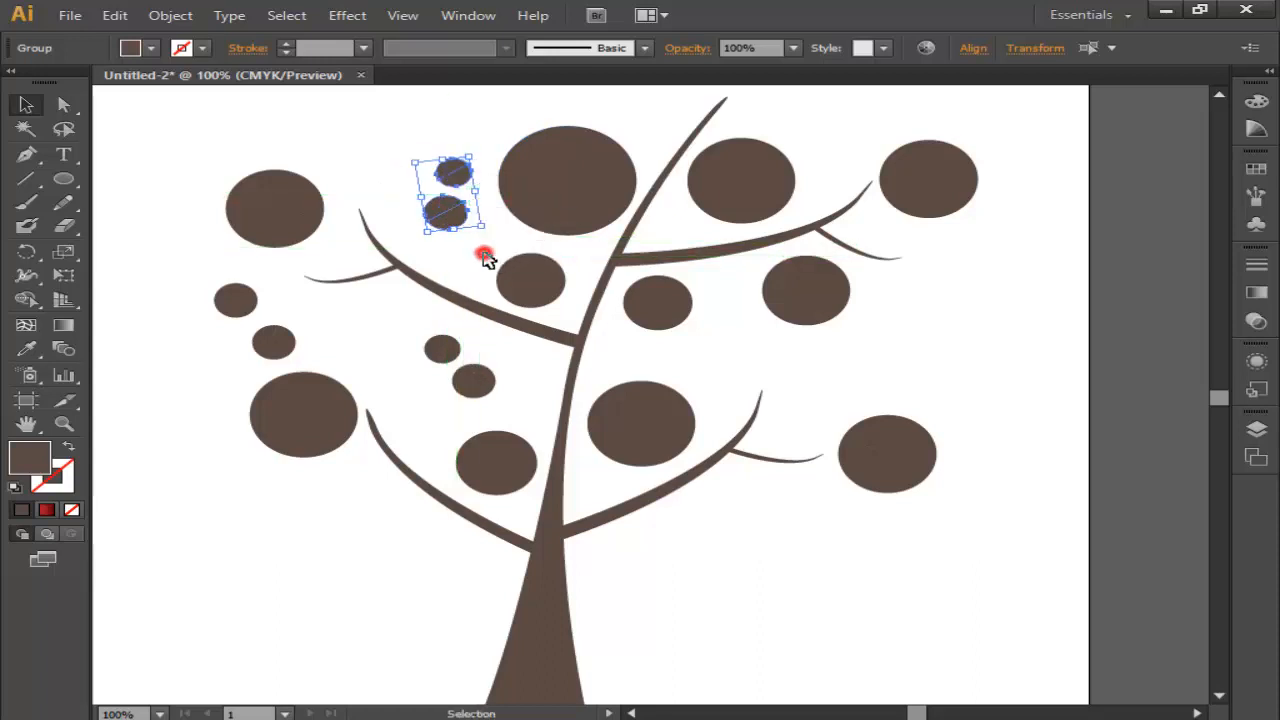
click(484, 257)
- Place a tiny copy of the split ellipse between the rotated small pair and the tilted ellipse above the upper left branch
click(660, 308)
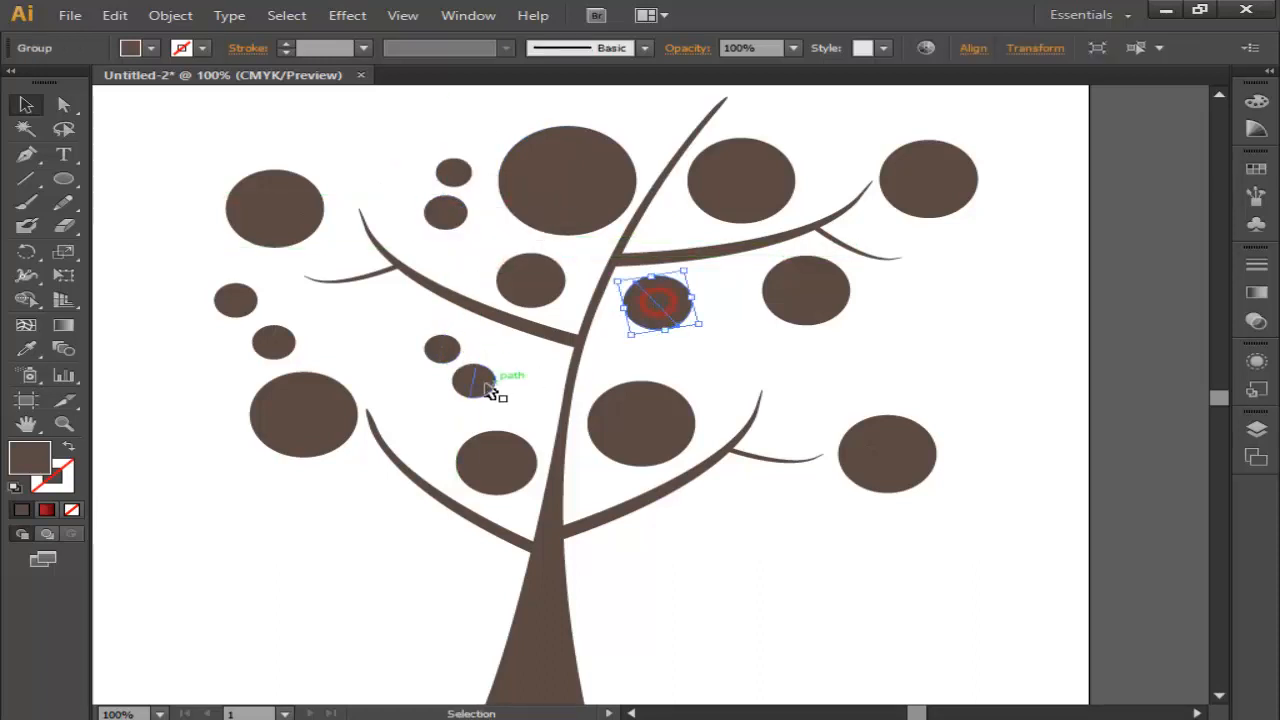
click(515, 287)
key(space)
drag(527, 268, 564, 320)
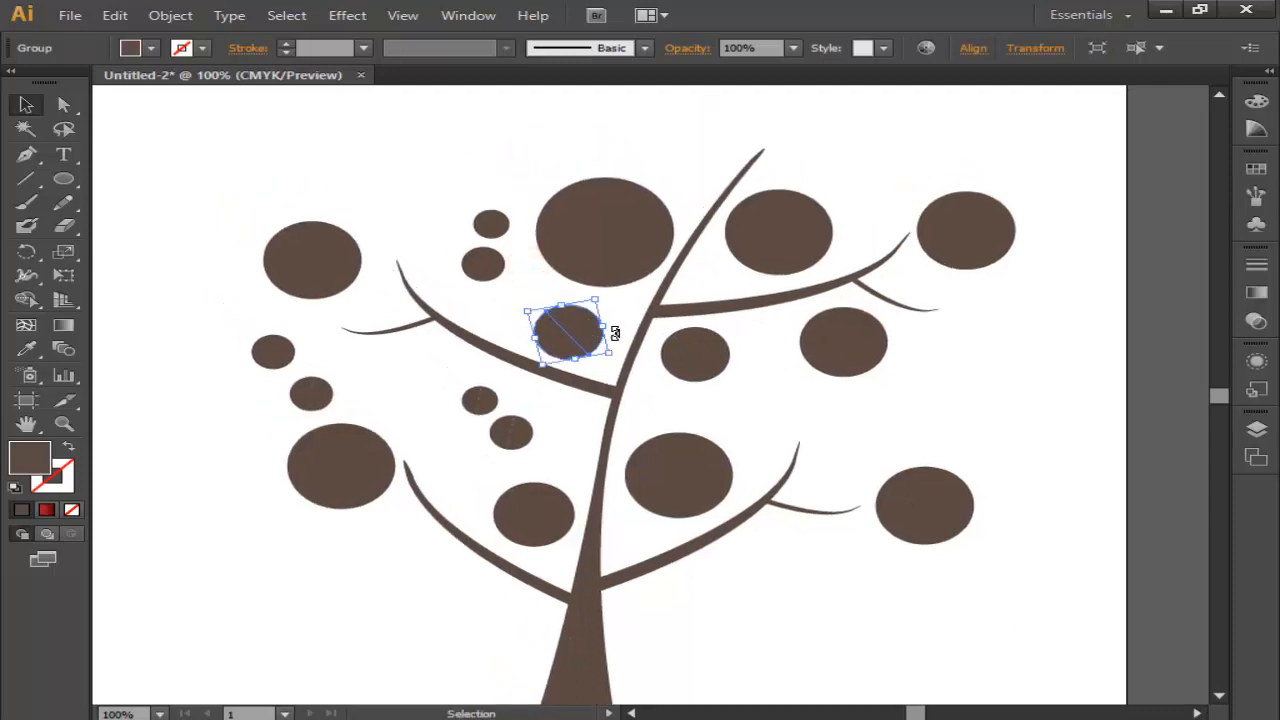
drag(479, 399, 557, 291)
scroll(523, 298, up, 1)
scroll(560, 292, down, 1)
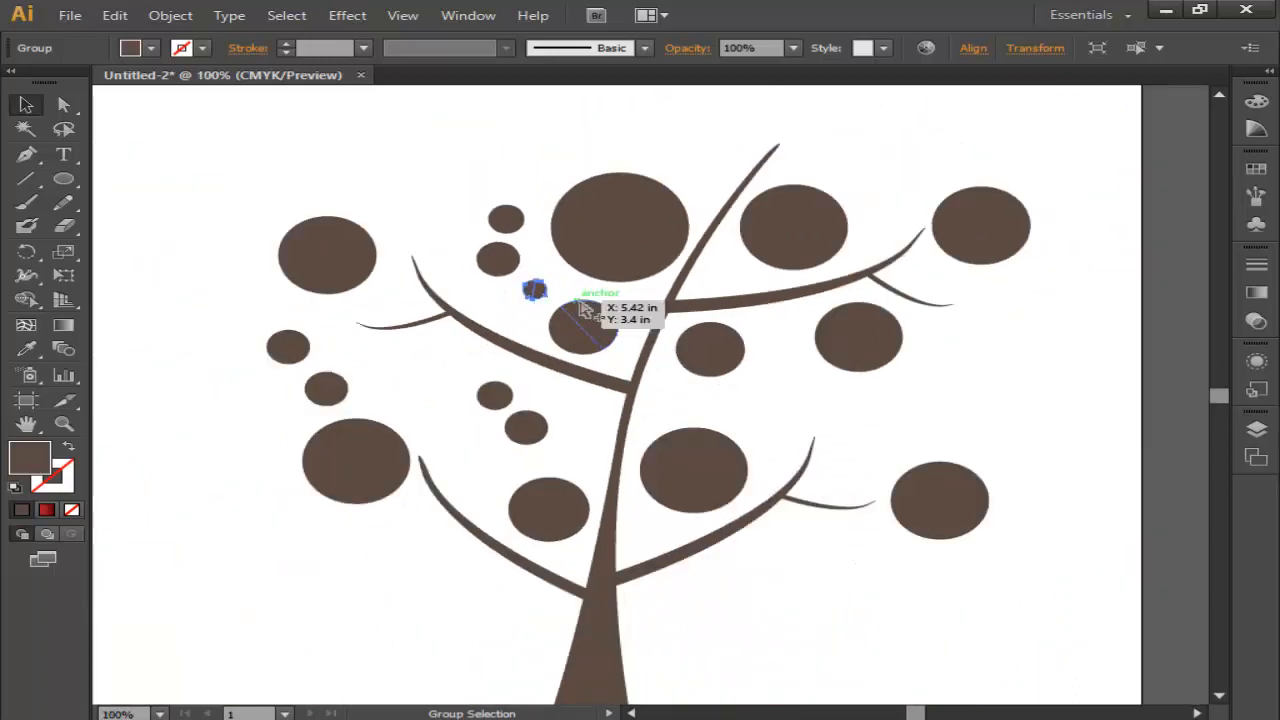
- Add an enlarged ellipse copy above the outer lower right ellipse and a rotated pair of small copies beside it
scroll(586, 311, down, 1)
drag(666, 357, 638, 347)
click(790, 347)
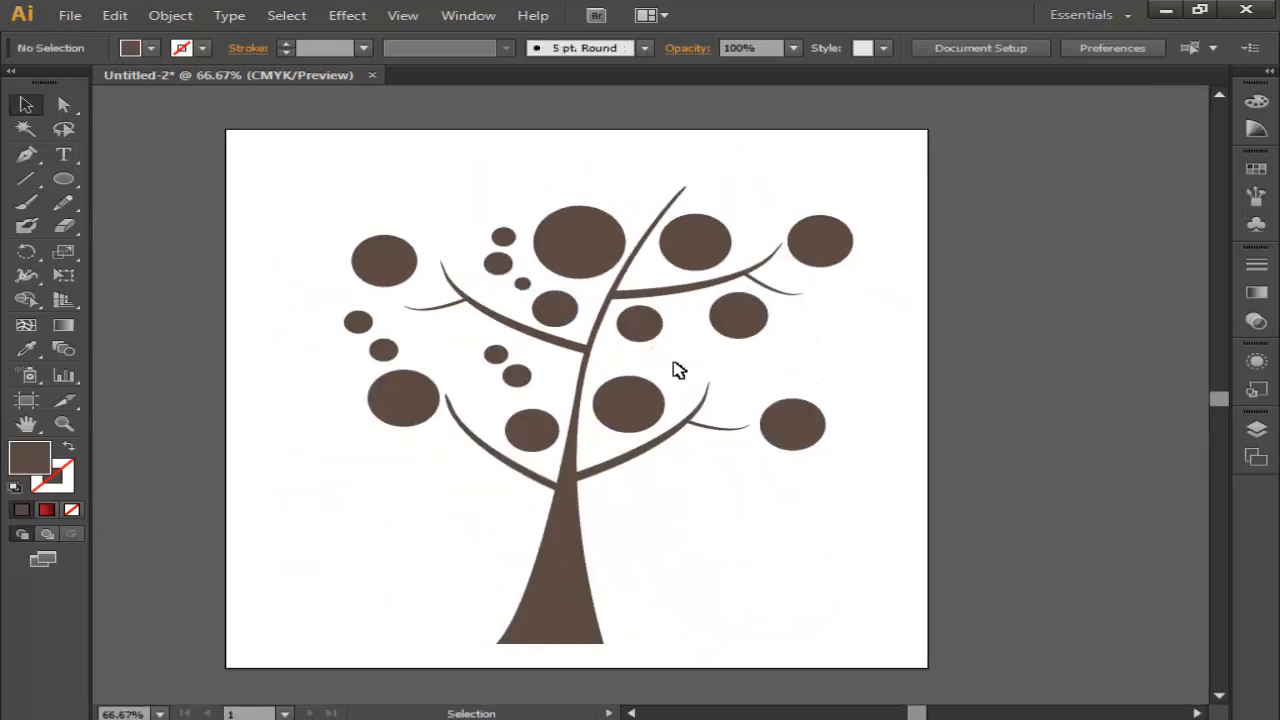
drag(515, 373, 756, 372)
click(806, 357)
click(825, 364)
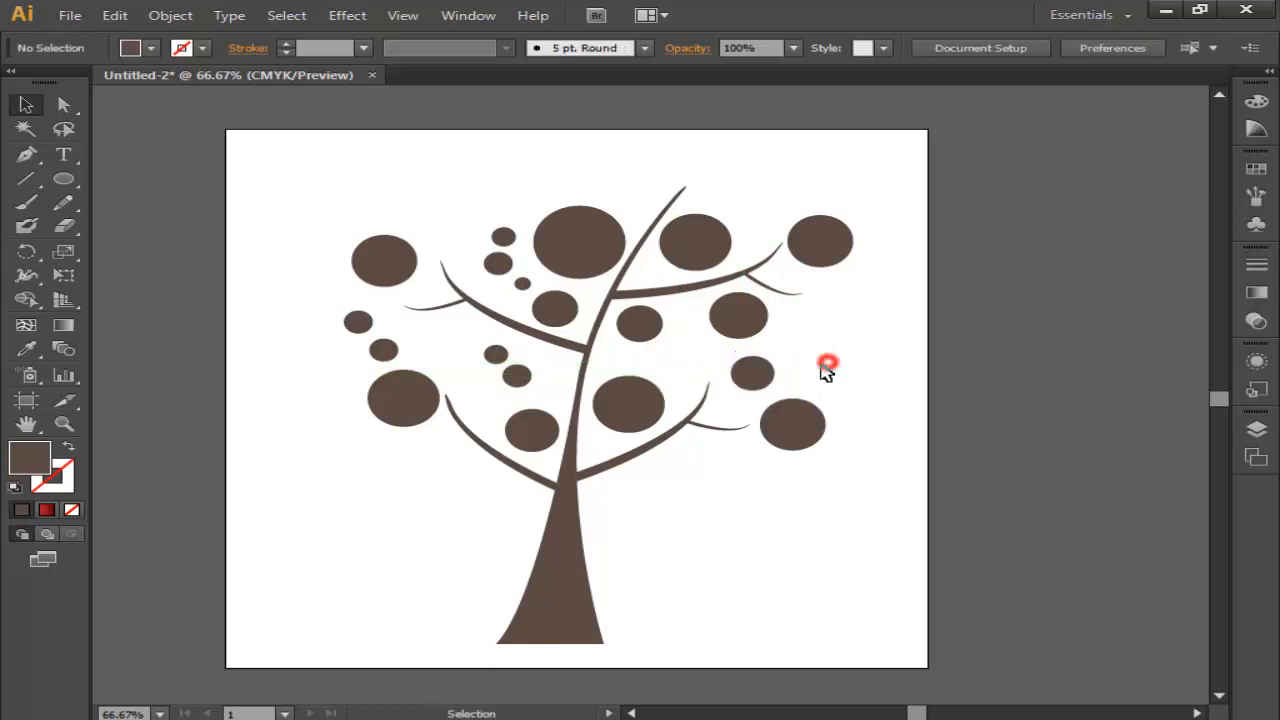
drag(517, 372, 737, 310)
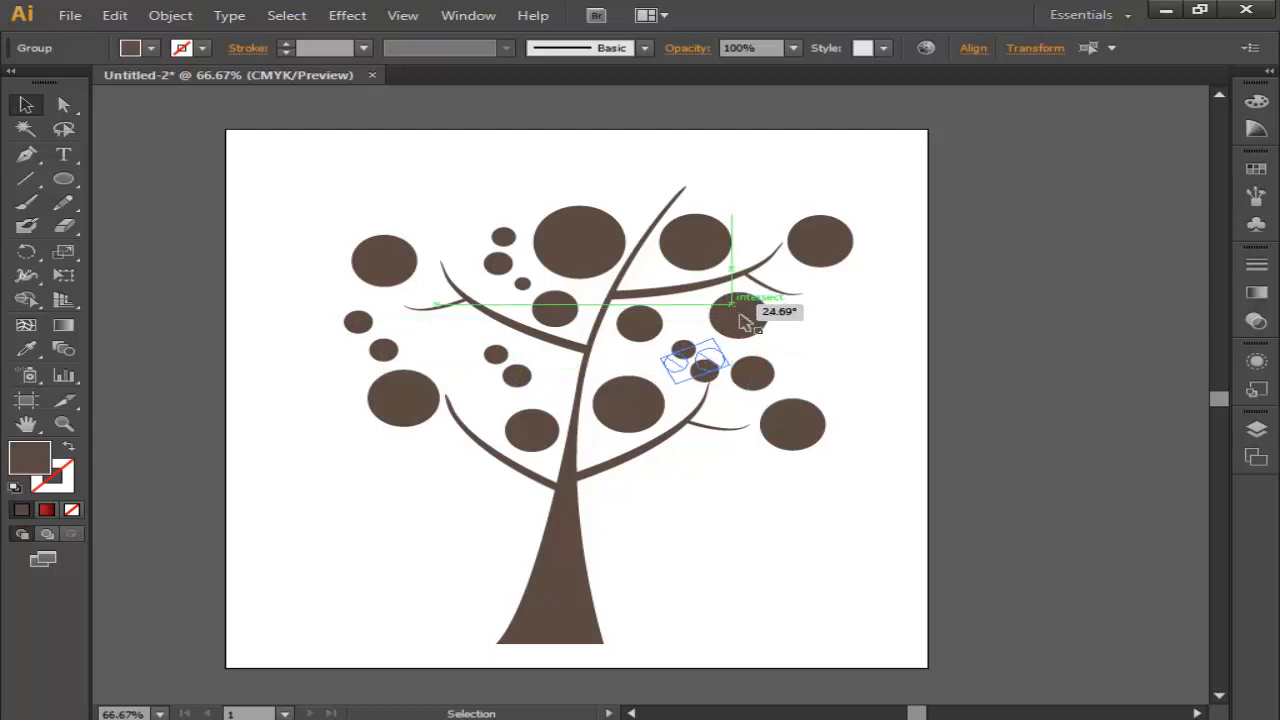
click(840, 344)
- Copy a small ellipse to the outer right edge of the foliage and another beside the trunk's upper tip
drag(845, 370, 810, 369)
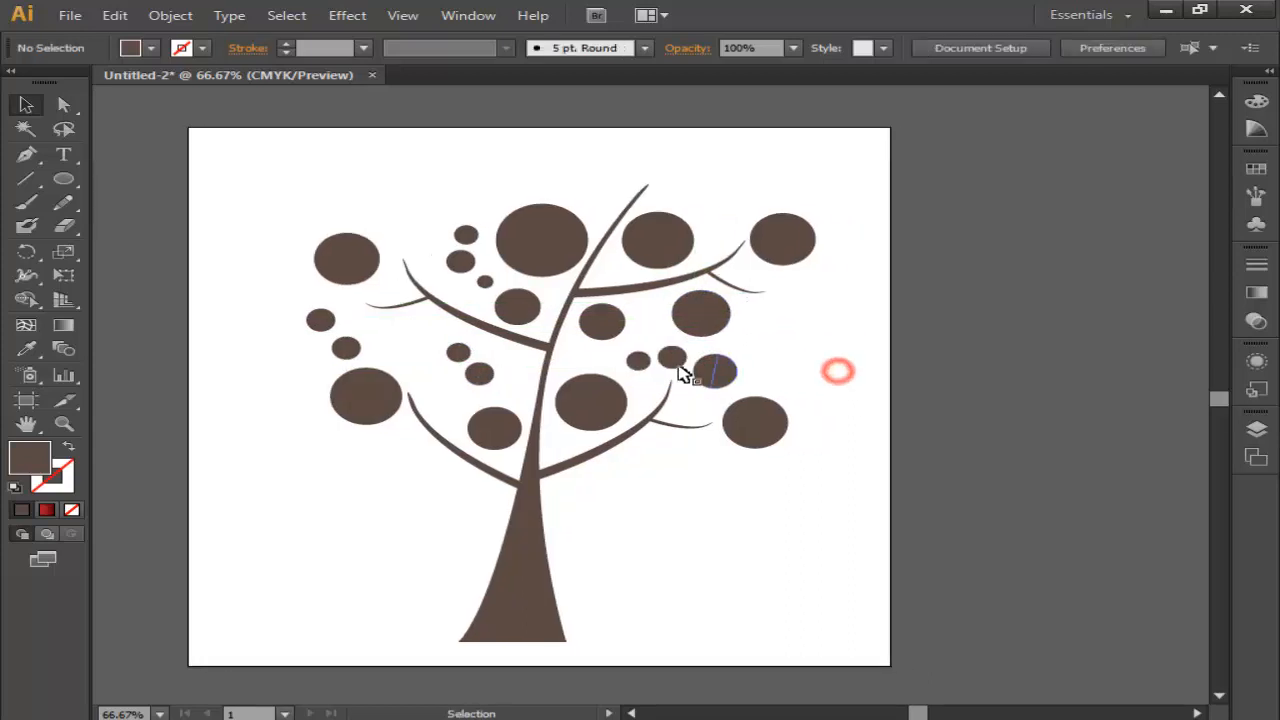
click(480, 372)
drag(677, 352, 606, 185)
click(740, 205)
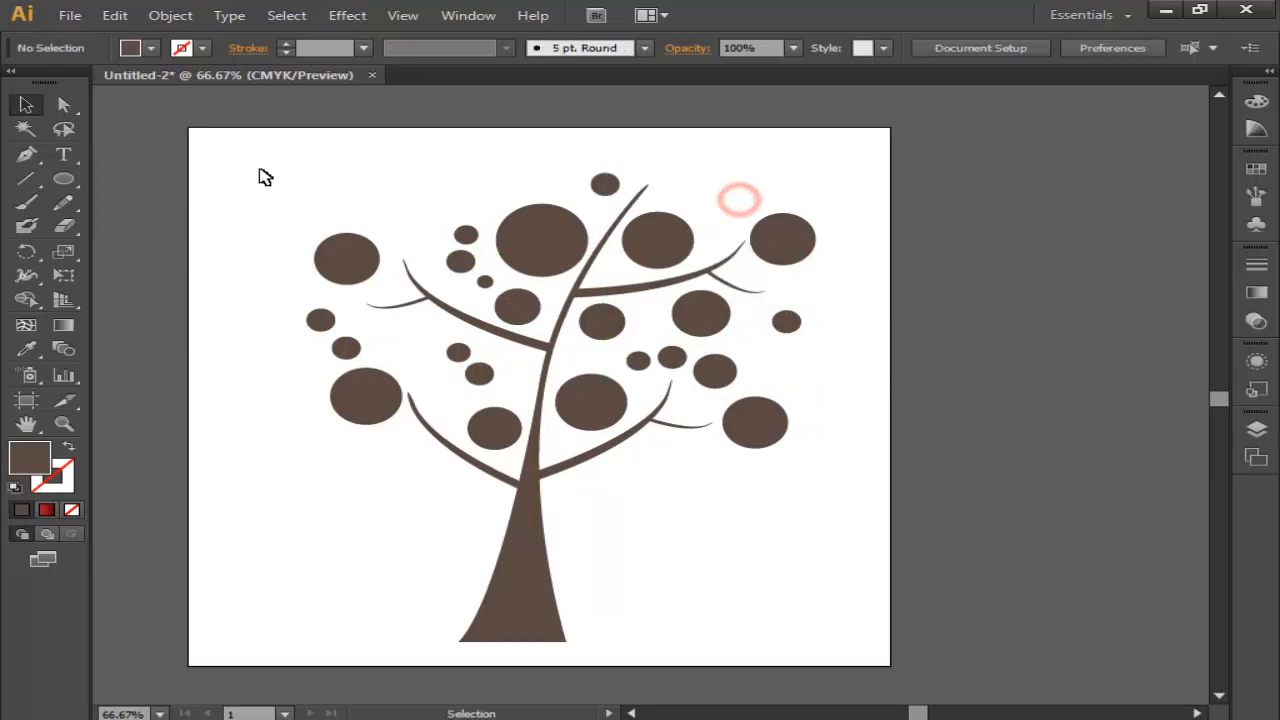
- Ungroup the foliage ellipses so that each half can be selected separately, and deselect everything
mouse_move(268, 170)
mouse_down()
mouse_move(808, 569)
mouse_move(845, 615)
mouse_up()
click(873, 588)
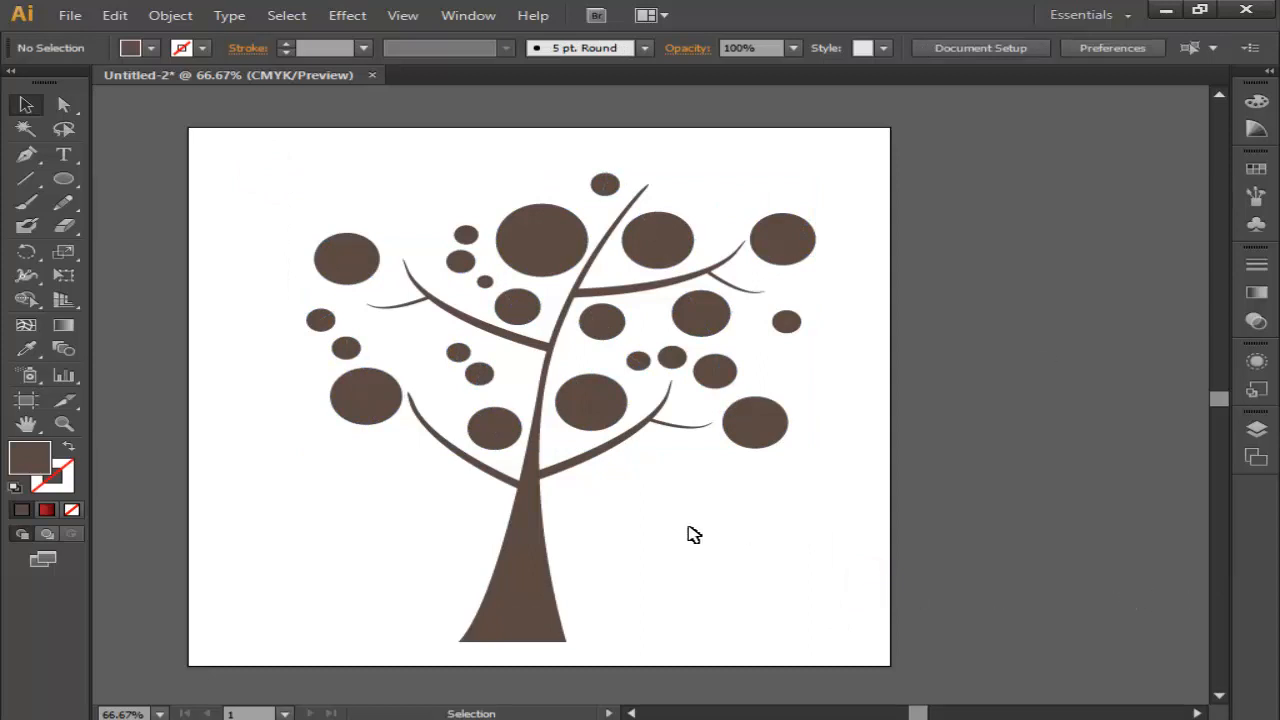
drag(297, 163, 858, 512)
click(852, 505)
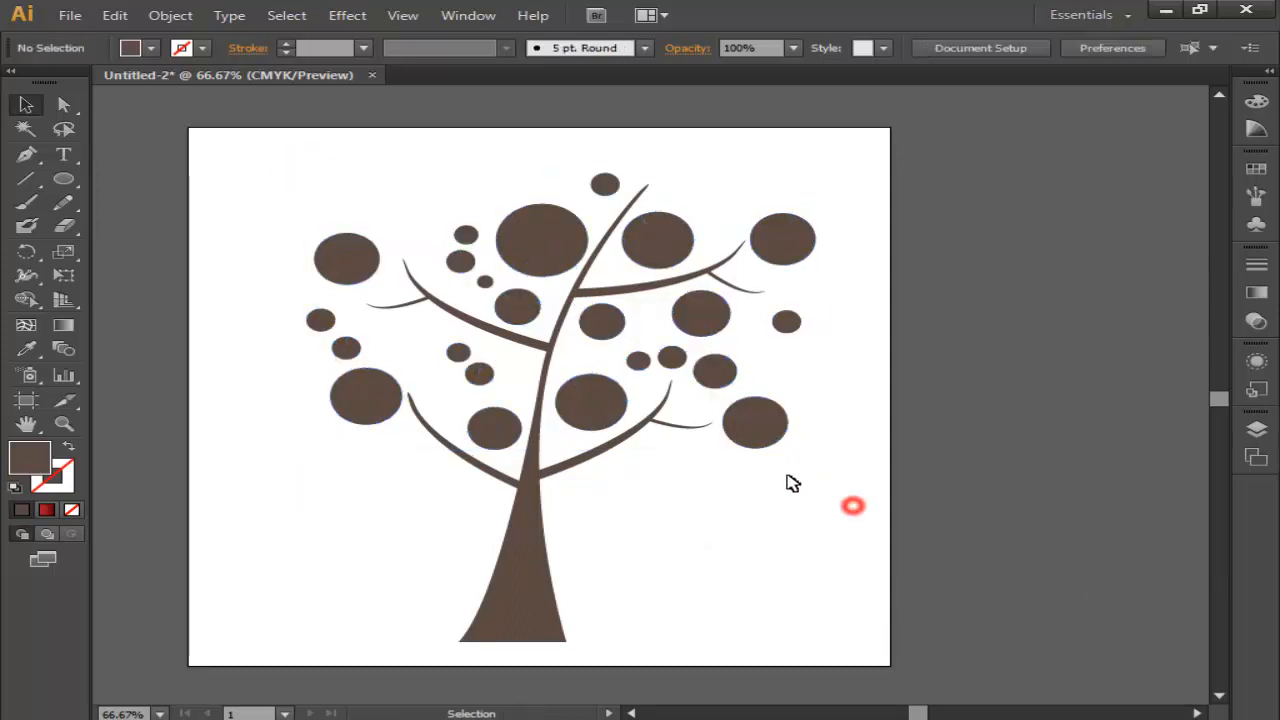
- Fill the right half of the largest ellipse with the bright yellow swatch
click(553, 246)
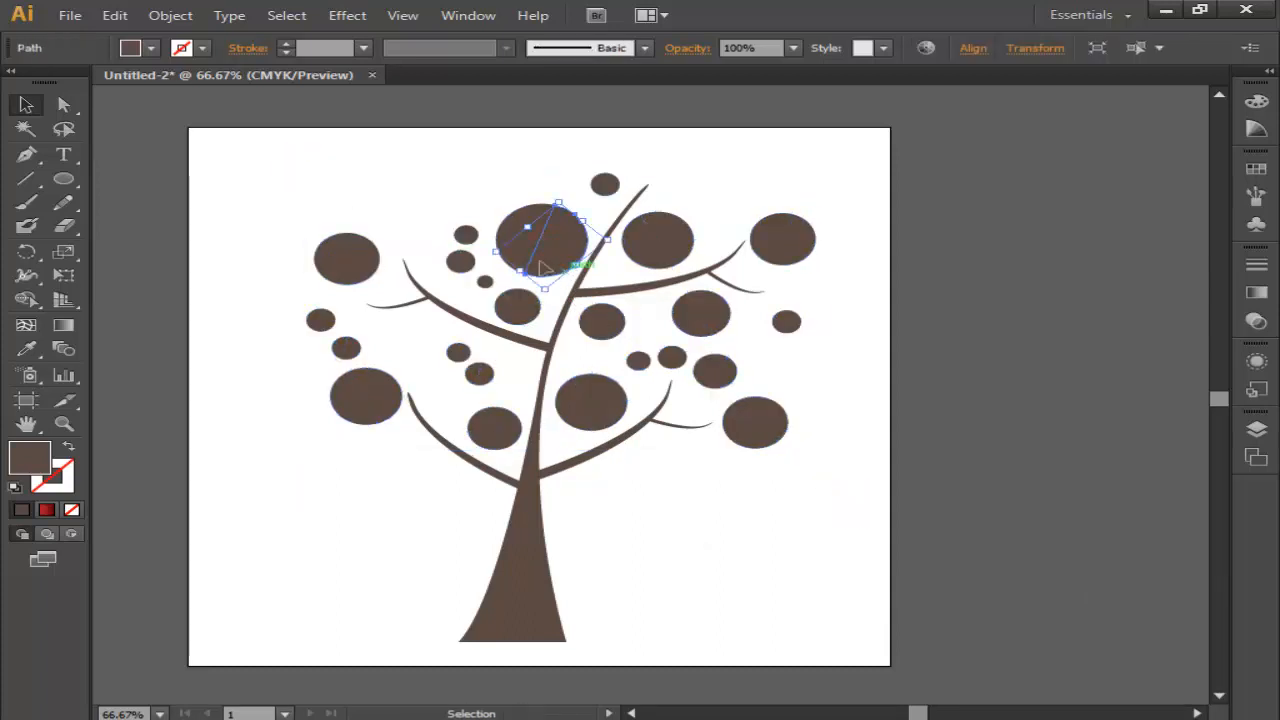
click(140, 48)
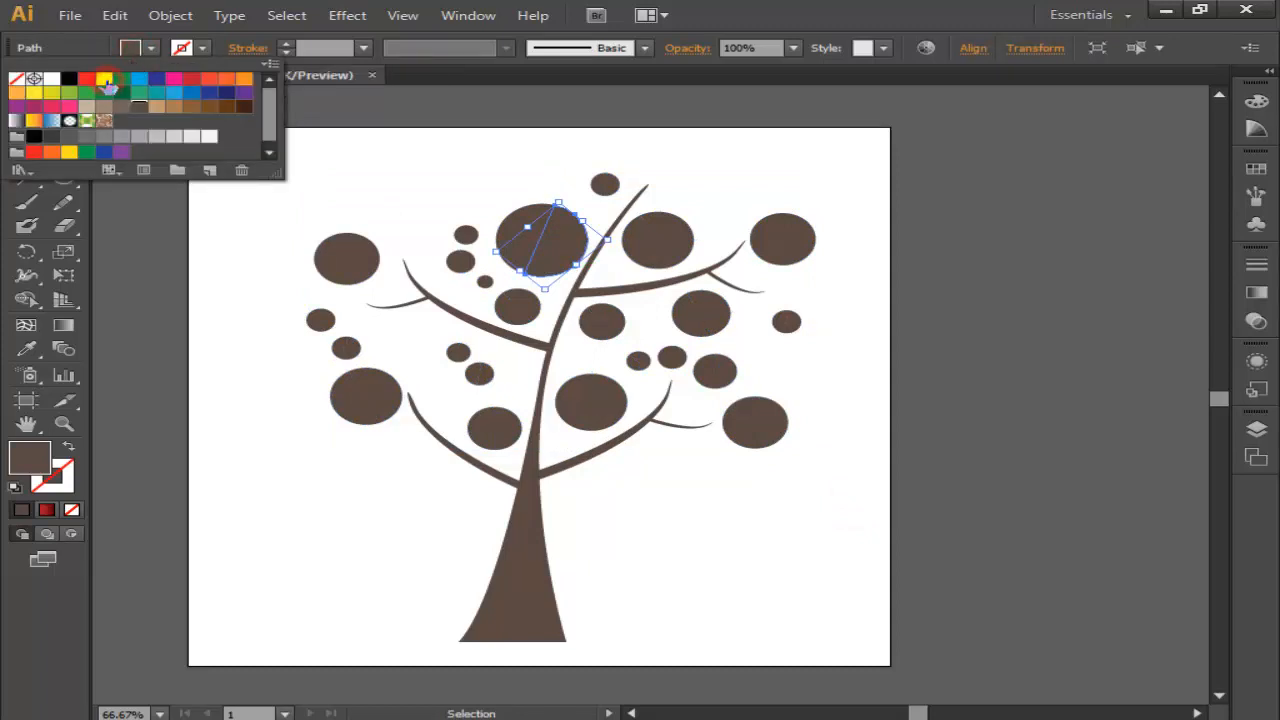
click(105, 80)
click(169, 296)
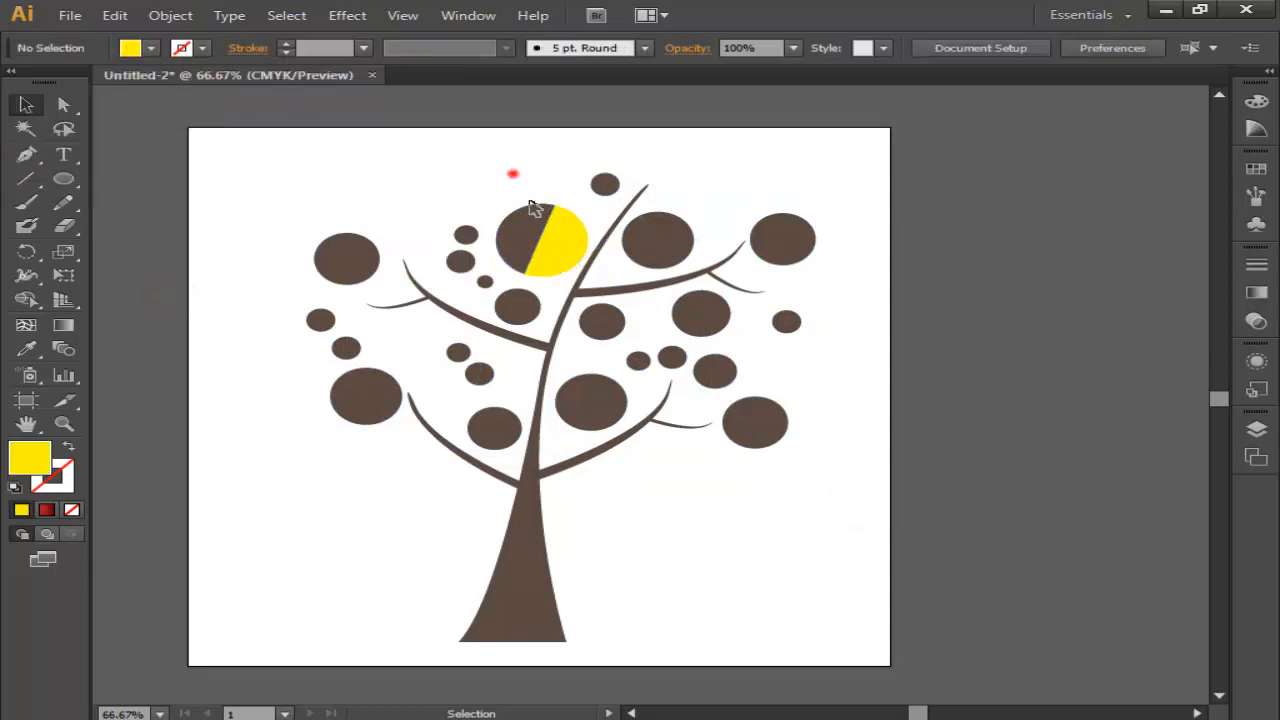
- Fill both halves of the largest ellipse with a golden yellow swatch
drag(533, 207, 533, 241)
click(152, 48)
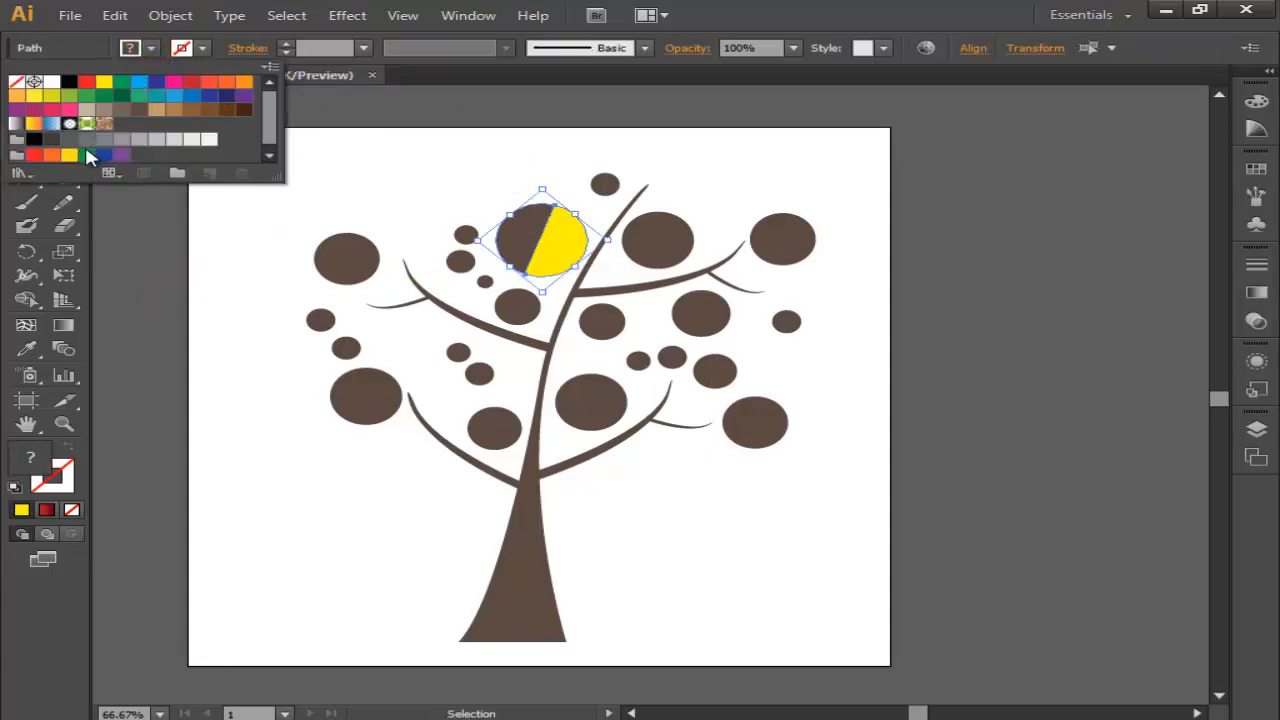
click(105, 82)
click(175, 338)
- Darken the left half of the largest ellipse to the colour CEAE13 and deselect it
click(517, 250)
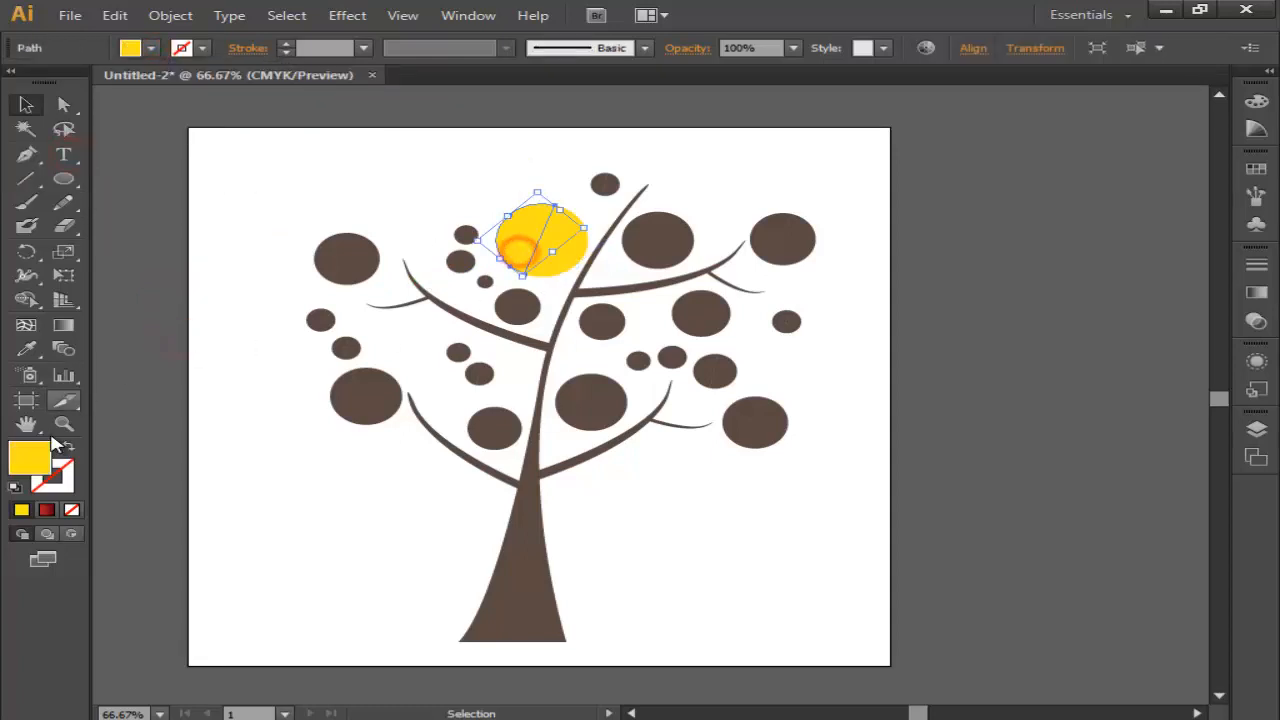
double_click(29, 457)
click(600, 287)
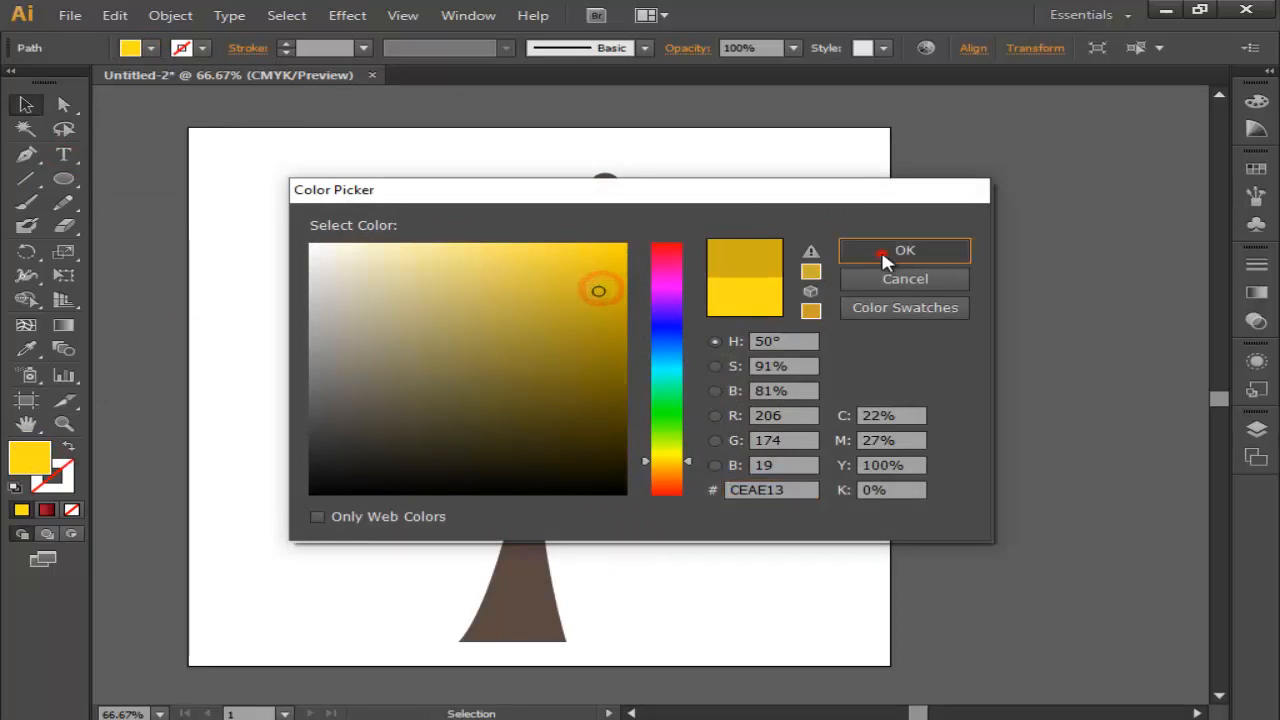
click(905, 250)
click(501, 157)
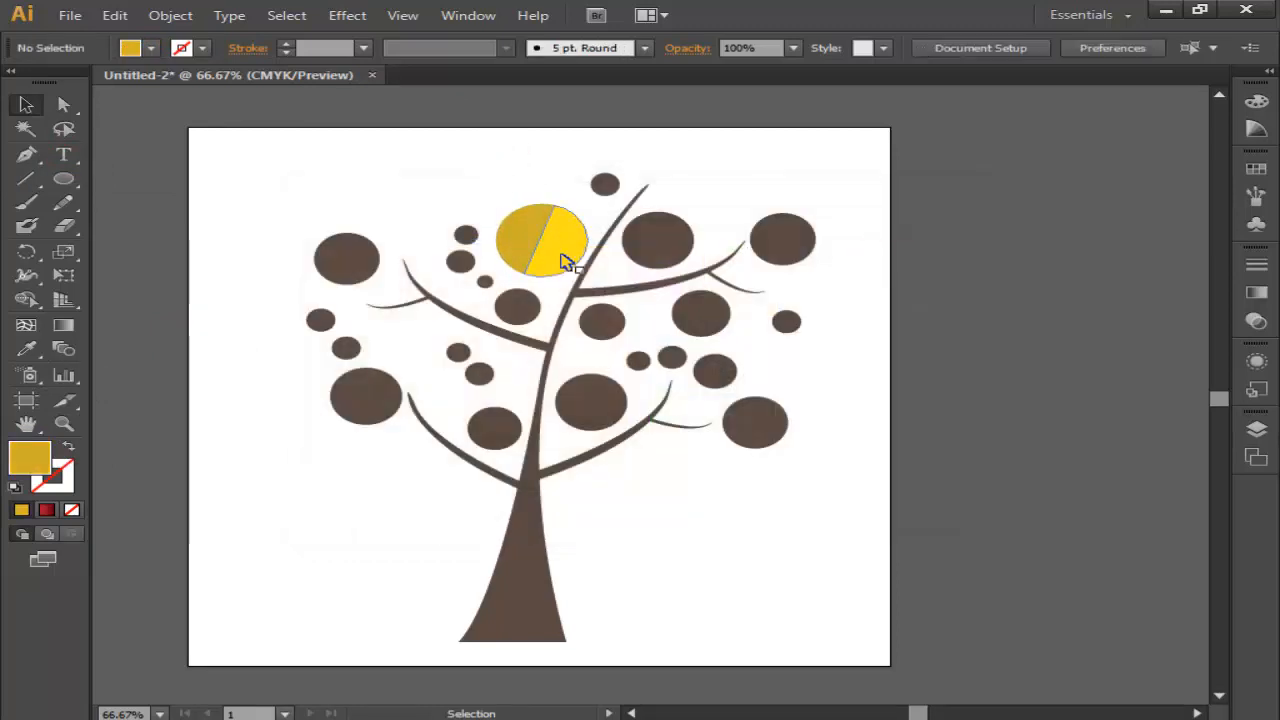
- Fill both halves of the ellipse just right of the trunk's upper tip with the yellow-green swatch and deselect it
click(660, 245)
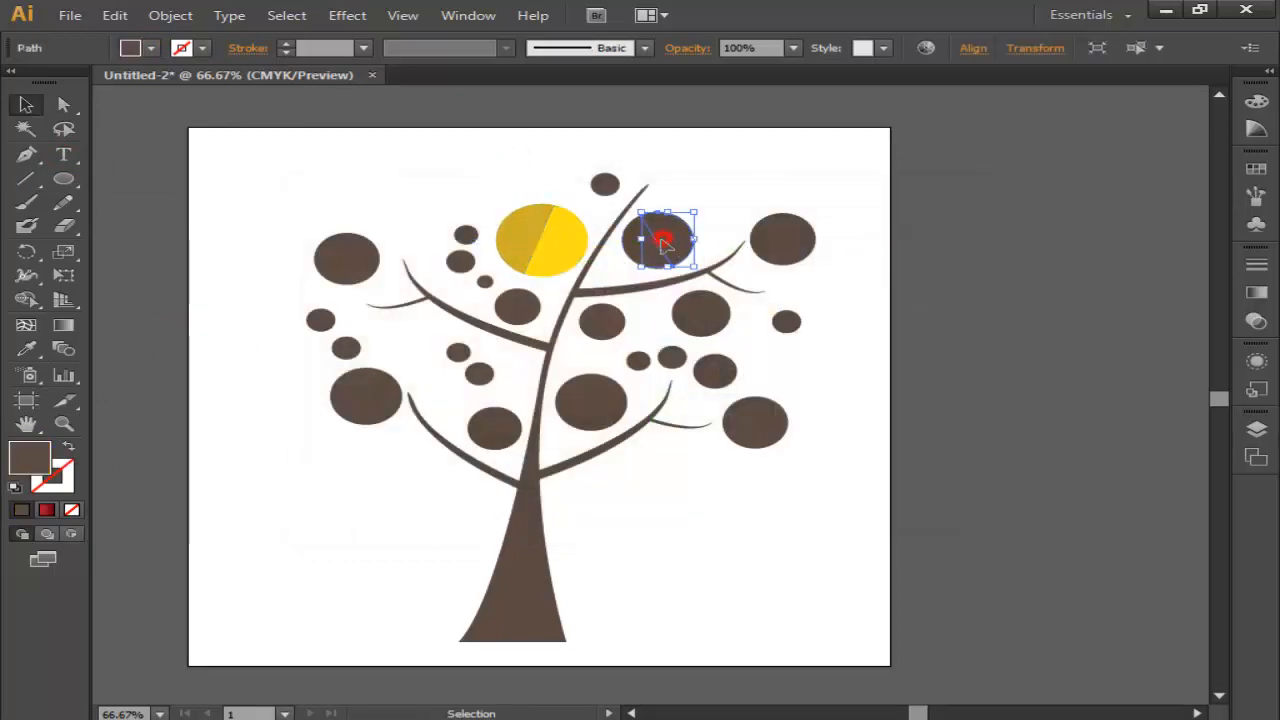
click(679, 246)
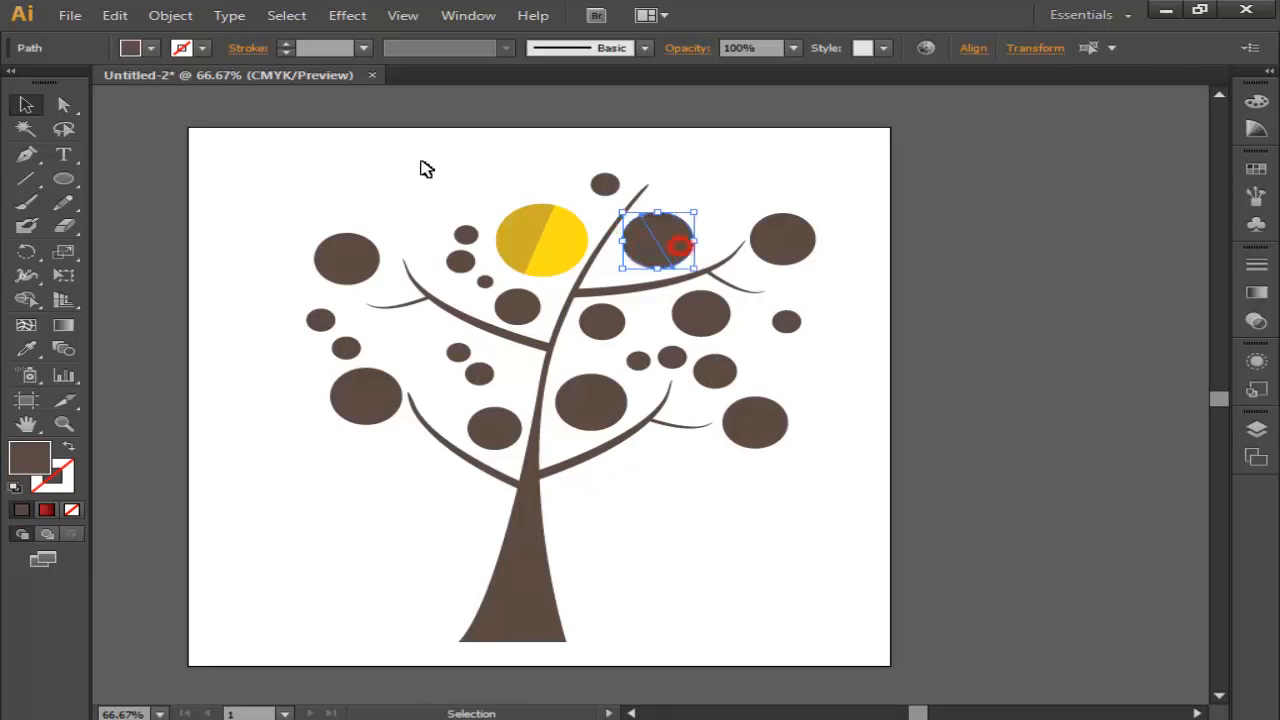
click(152, 49)
click(139, 95)
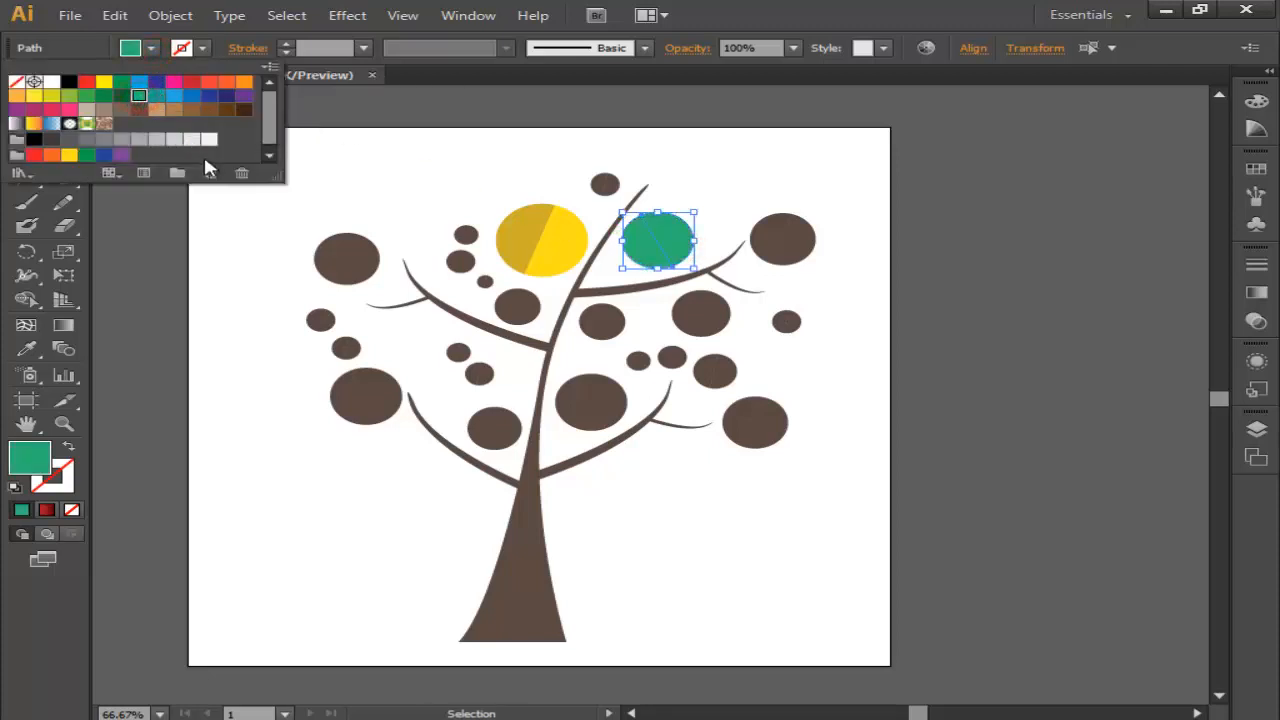
click(53, 96)
click(202, 303)
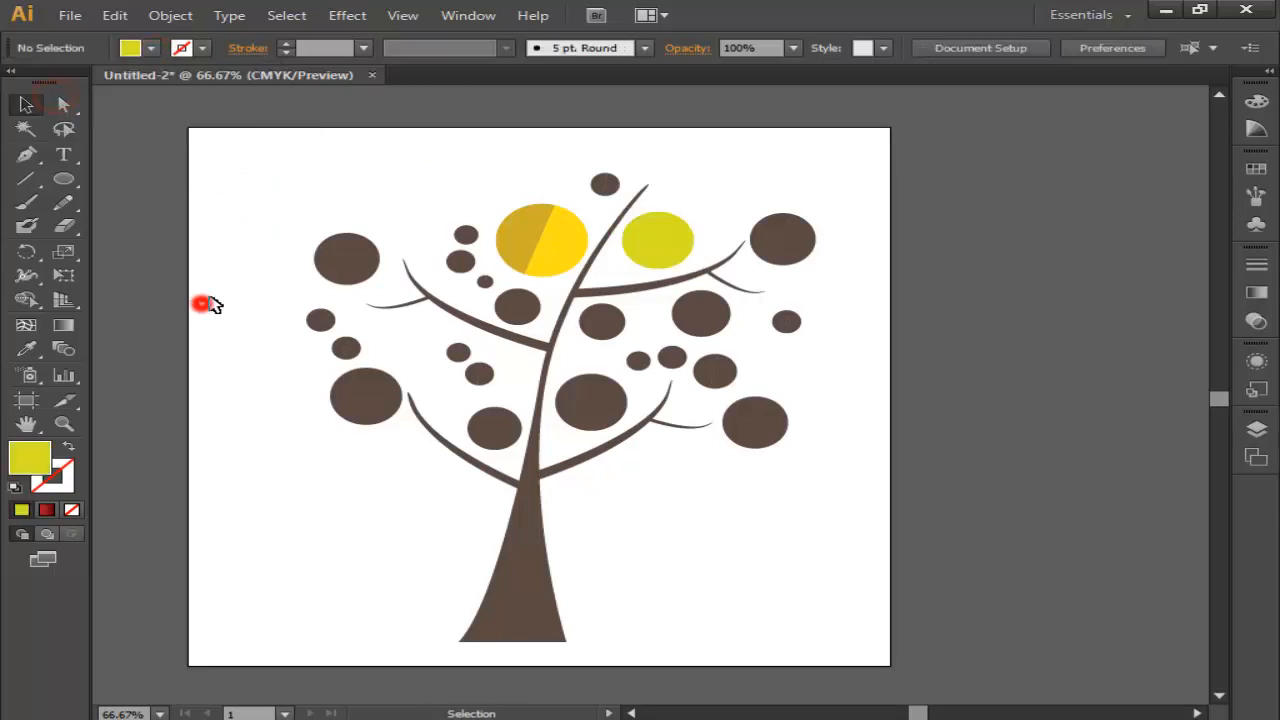
- Give the left half of the yellow-green ellipse a slightly darker tone and deselect it
click(641, 247)
double_click(30, 456)
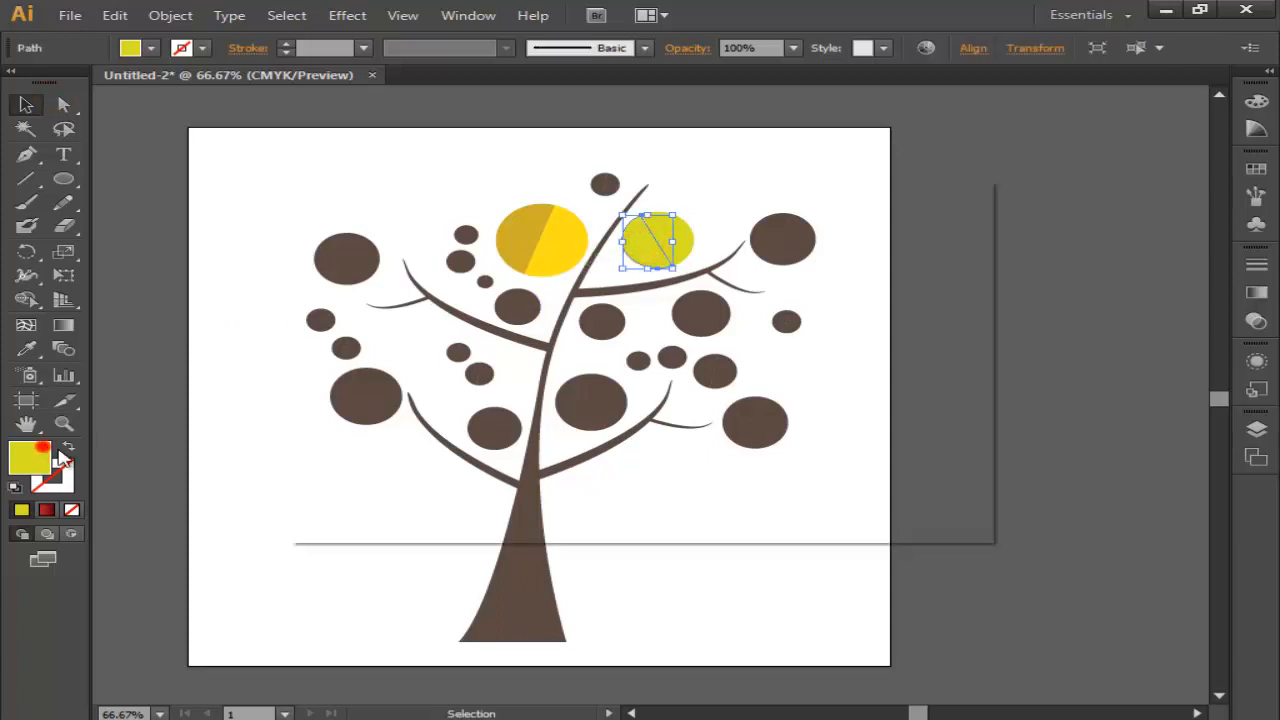
click(845, 256)
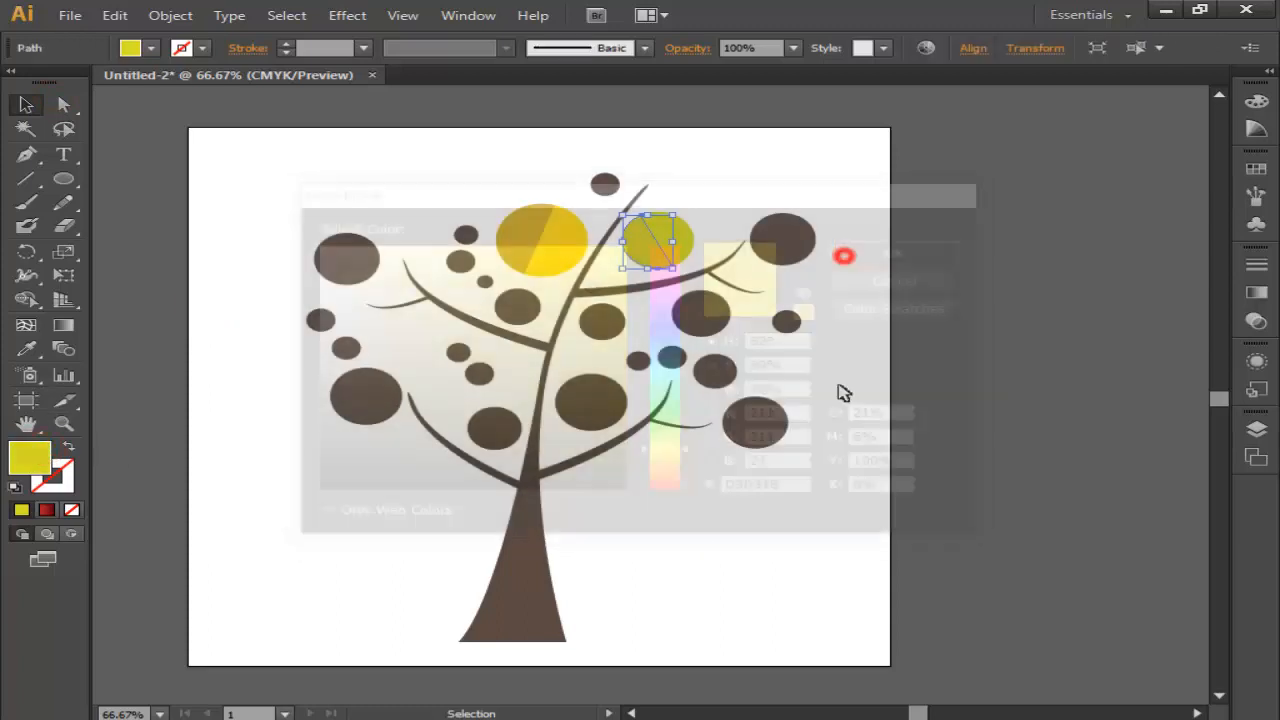
click(837, 471)
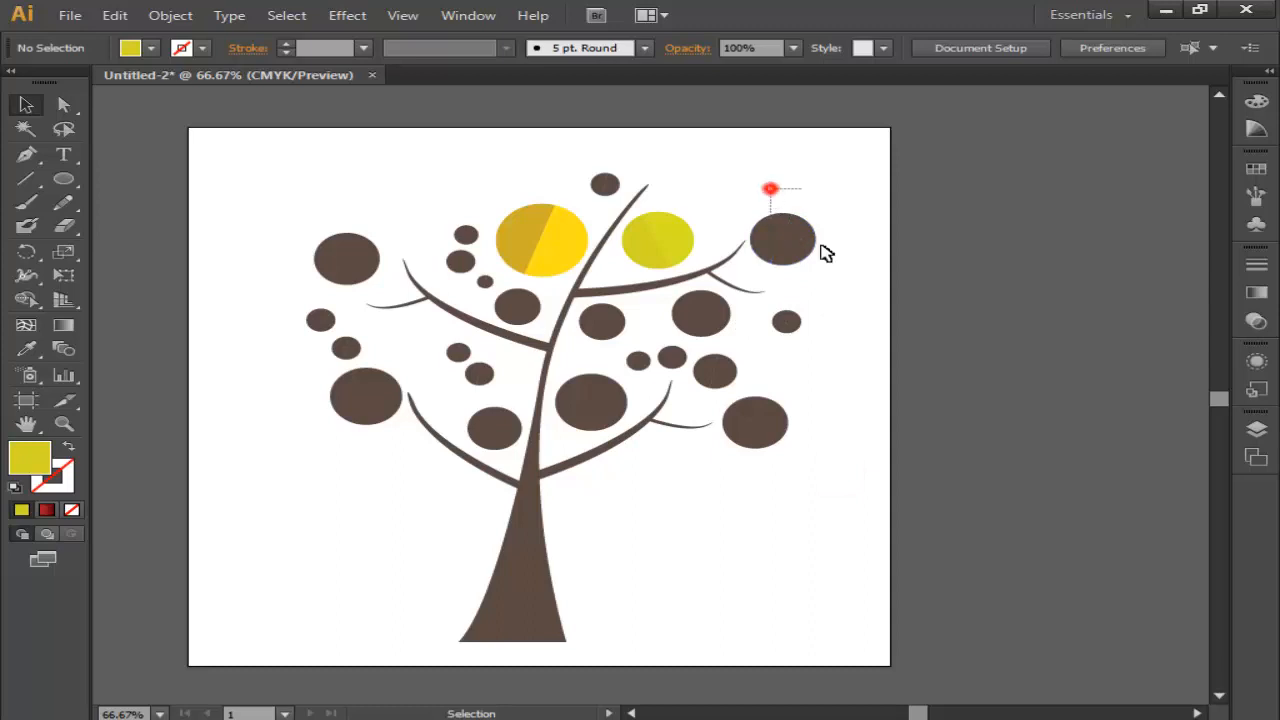
- Fill both halves of the ellipse at the upper right branch's tip with a dark blue swatch and deselect it
click(808, 250)
click(146, 49)
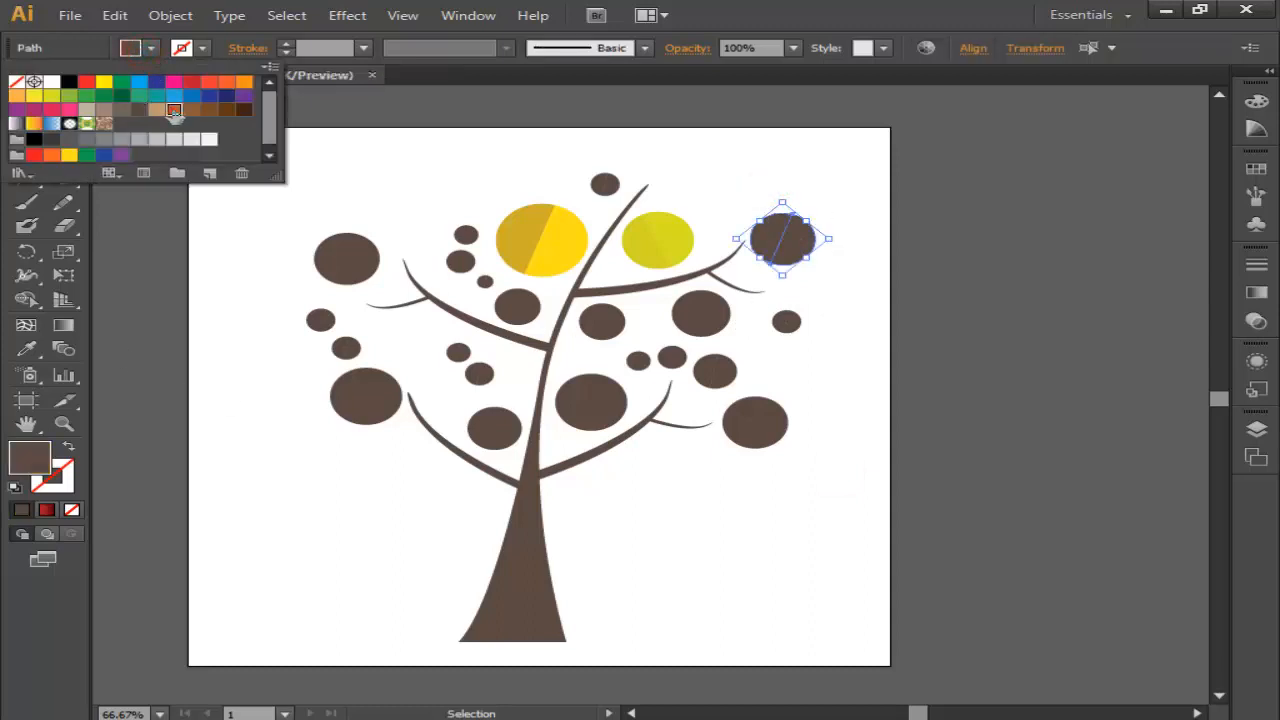
click(174, 112)
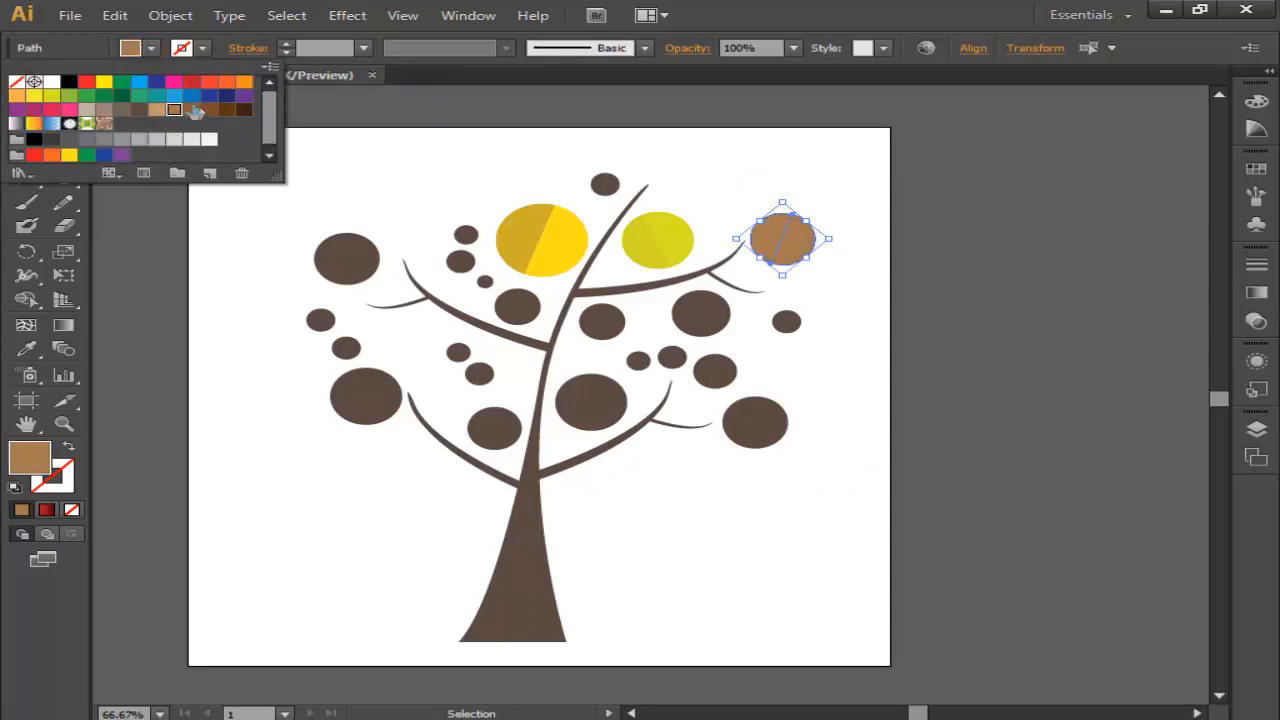
click(208, 96)
click(232, 346)
- Darken the left half of the dark blue ellipse to the colour 25347C and deselect it
click(765, 242)
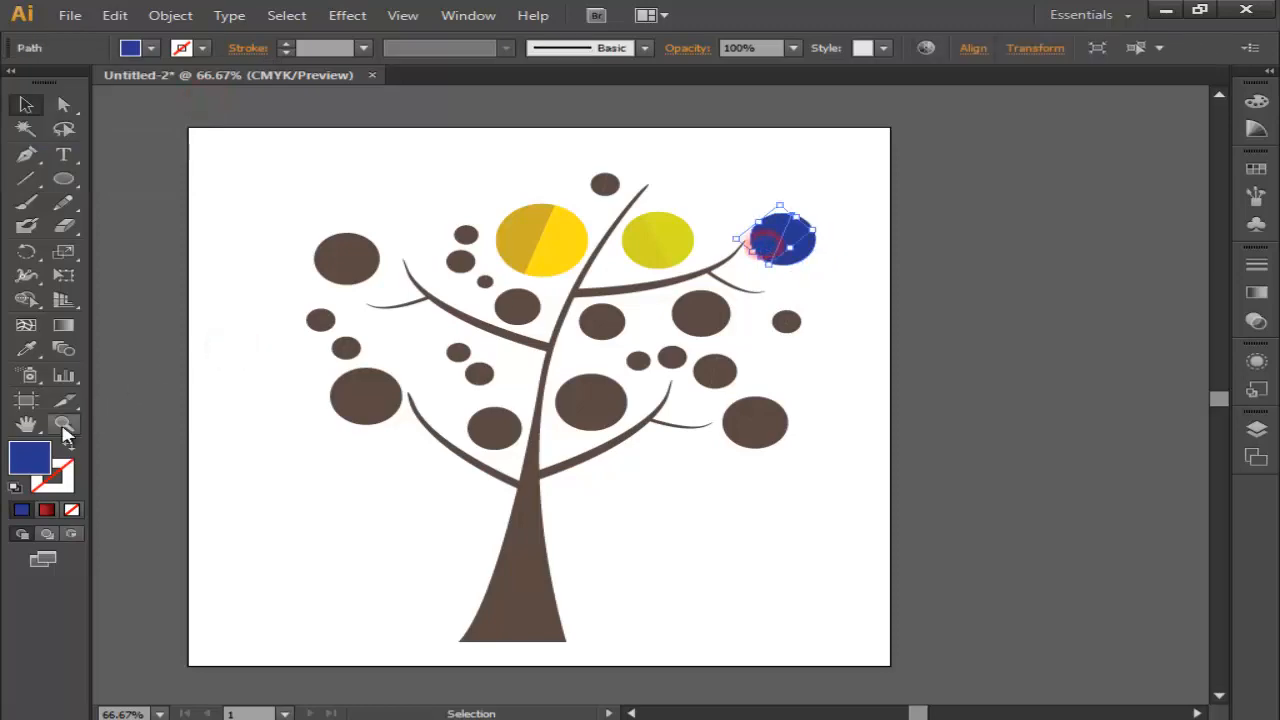
double_click(29, 457)
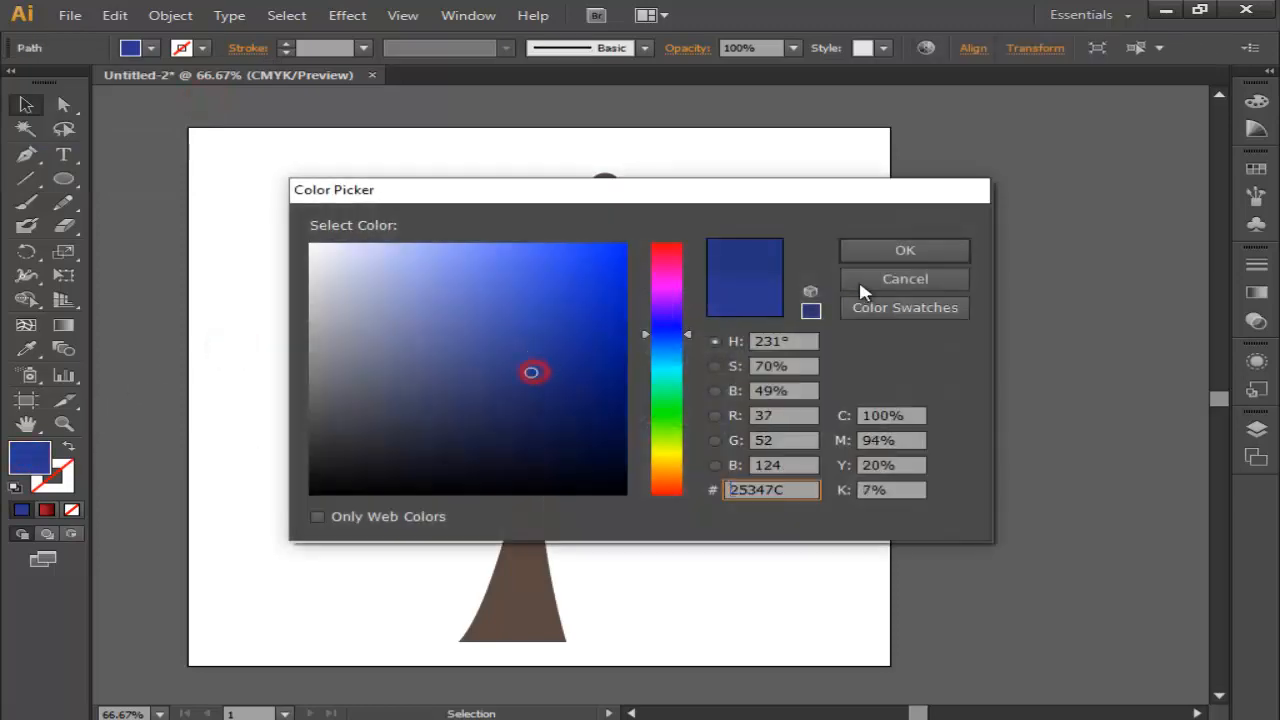
click(894, 250)
click(840, 423)
click(770, 188)
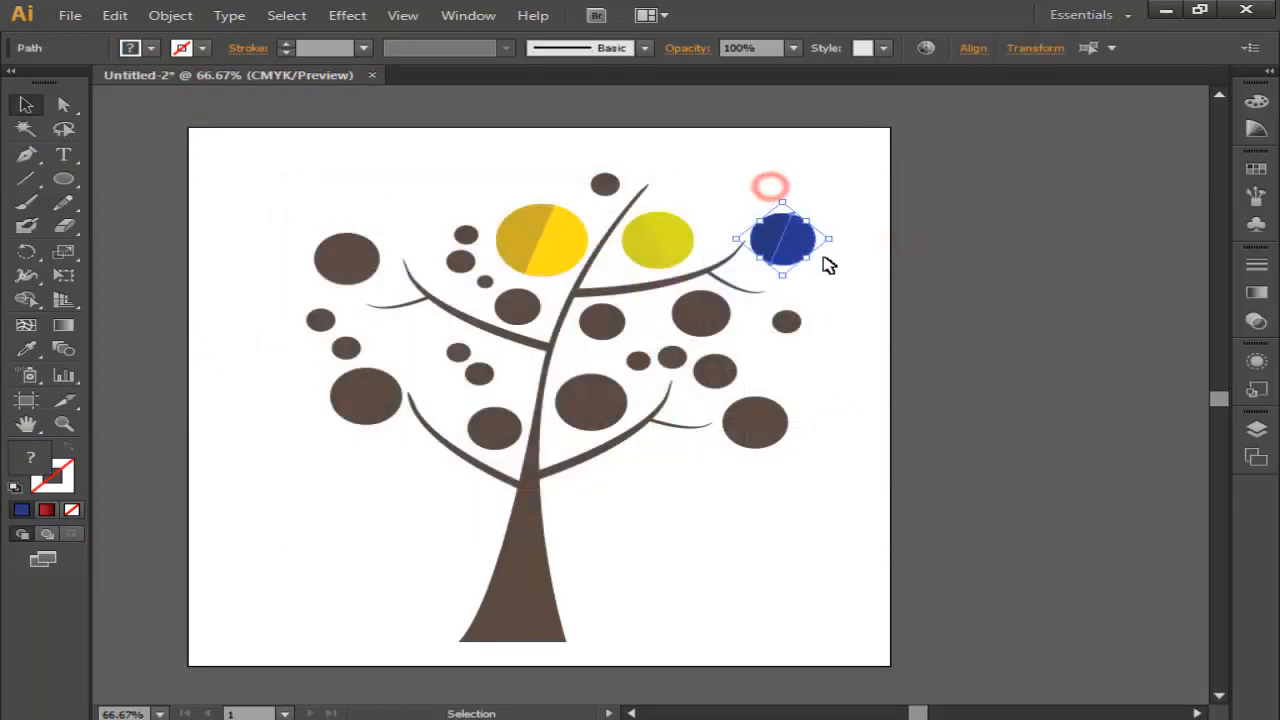
click(831, 279)
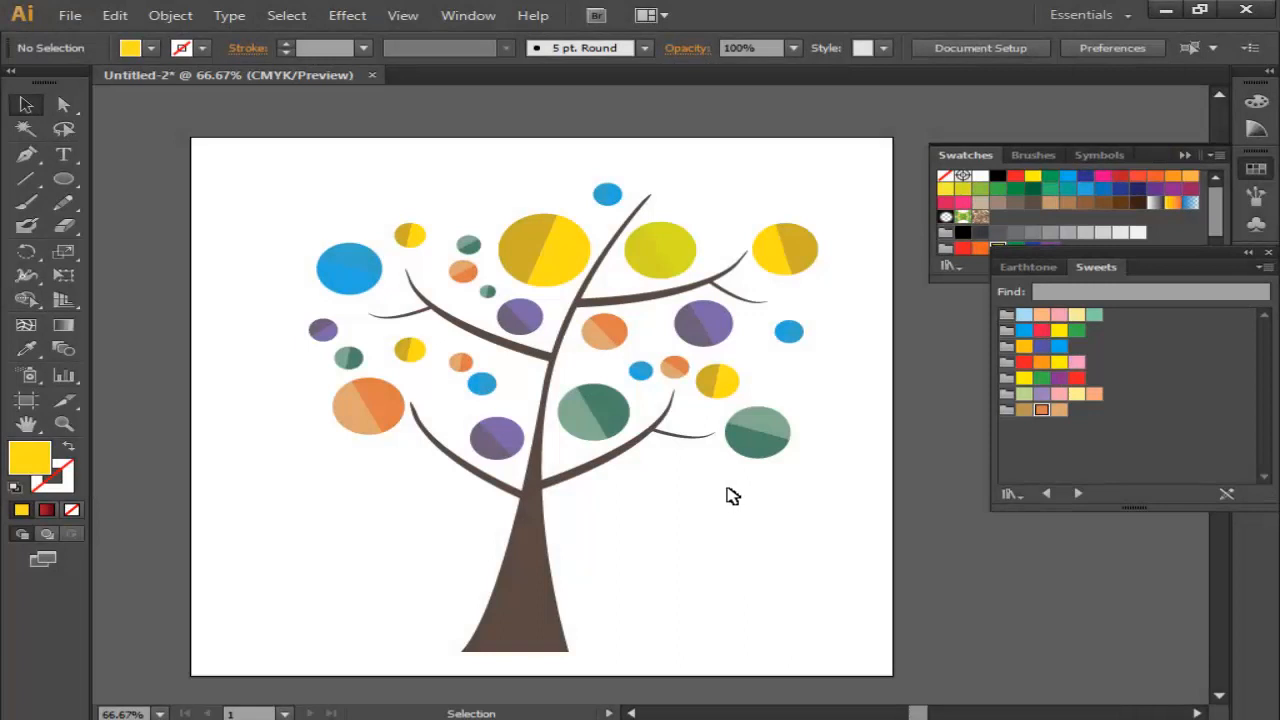
drag(790, 427, 790, 428)
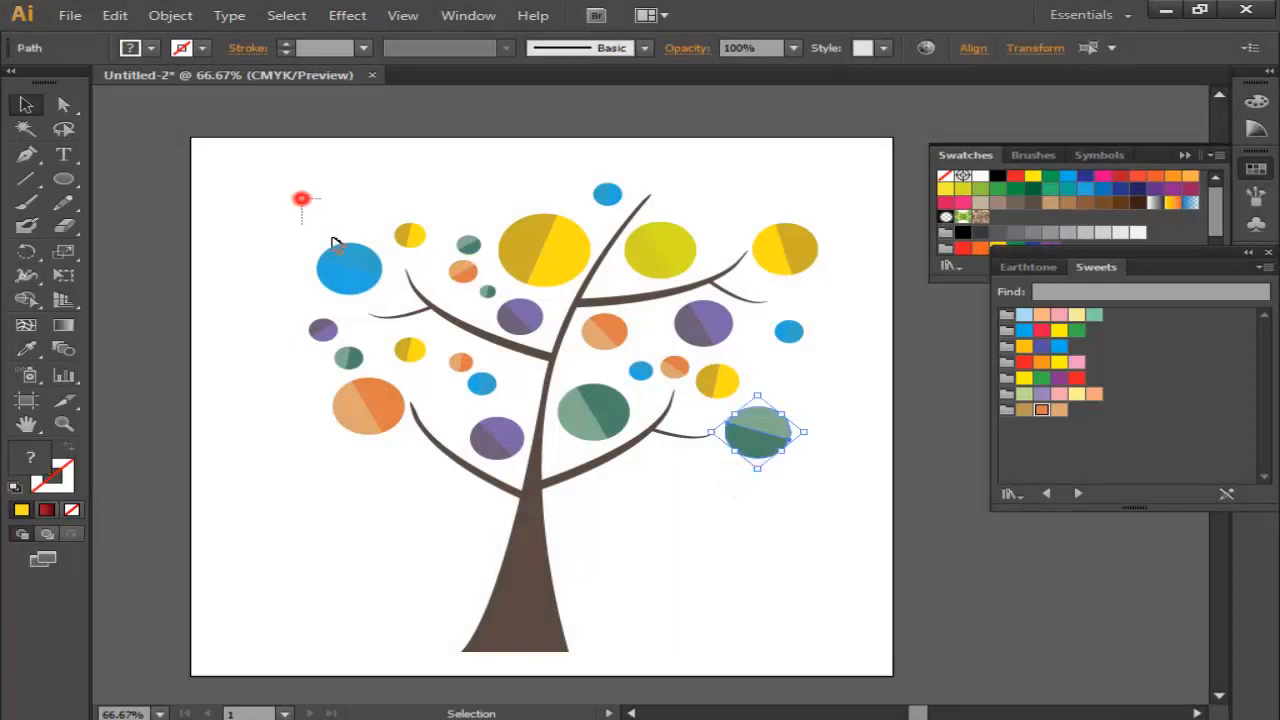
drag(334, 242, 345, 255)
click(394, 206)
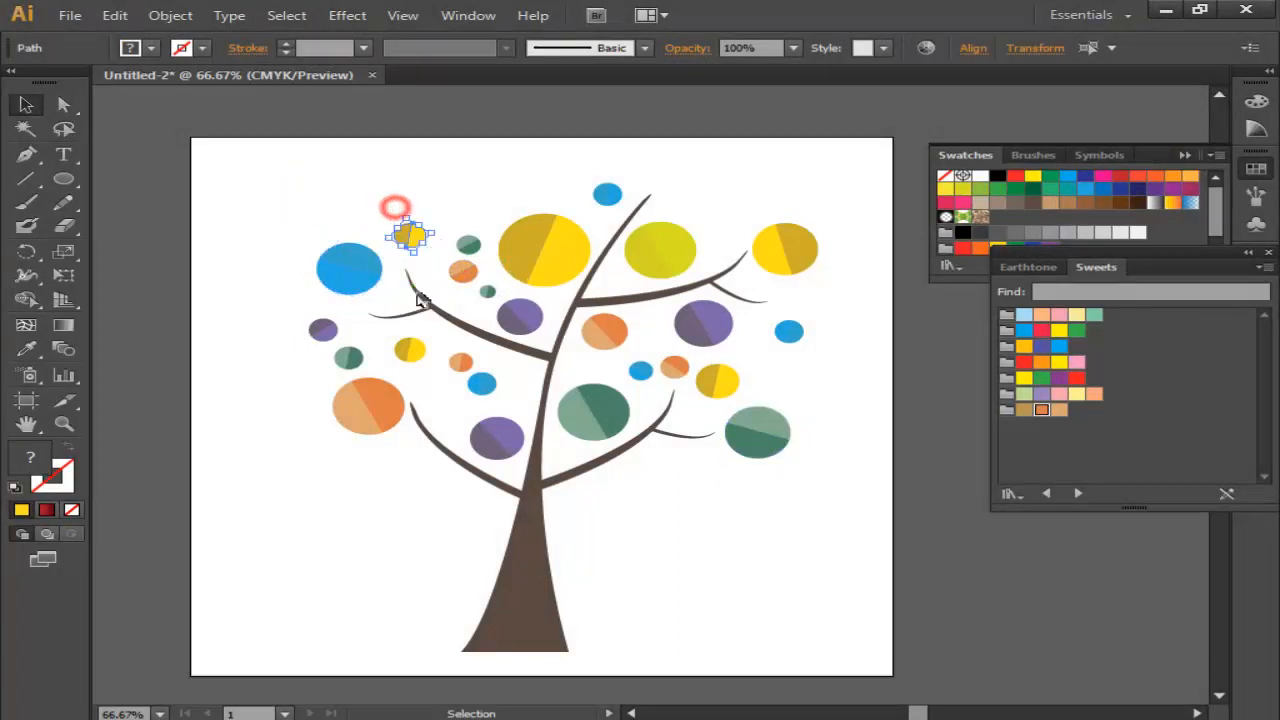
- Unlock the trunk and branches and deselect everything
click(408, 313)
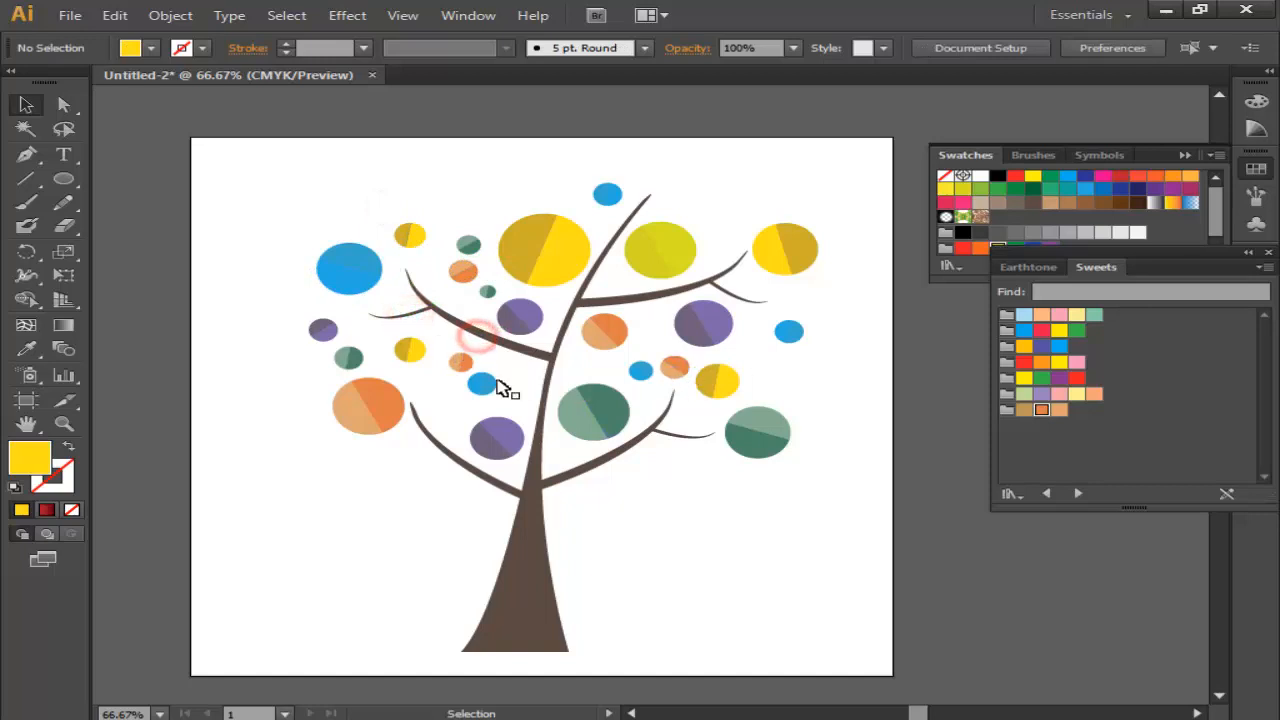
key(ctrl+alt+2)
click(688, 528)
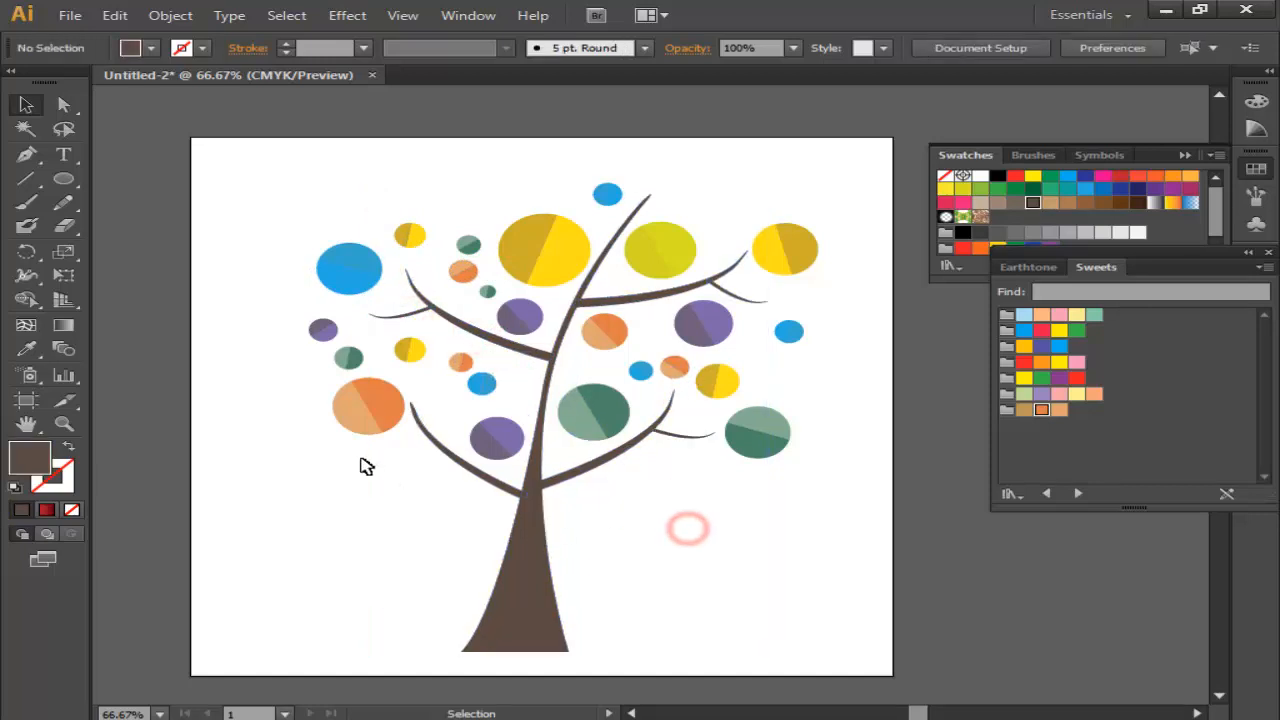
drag(388, 402, 390, 402)
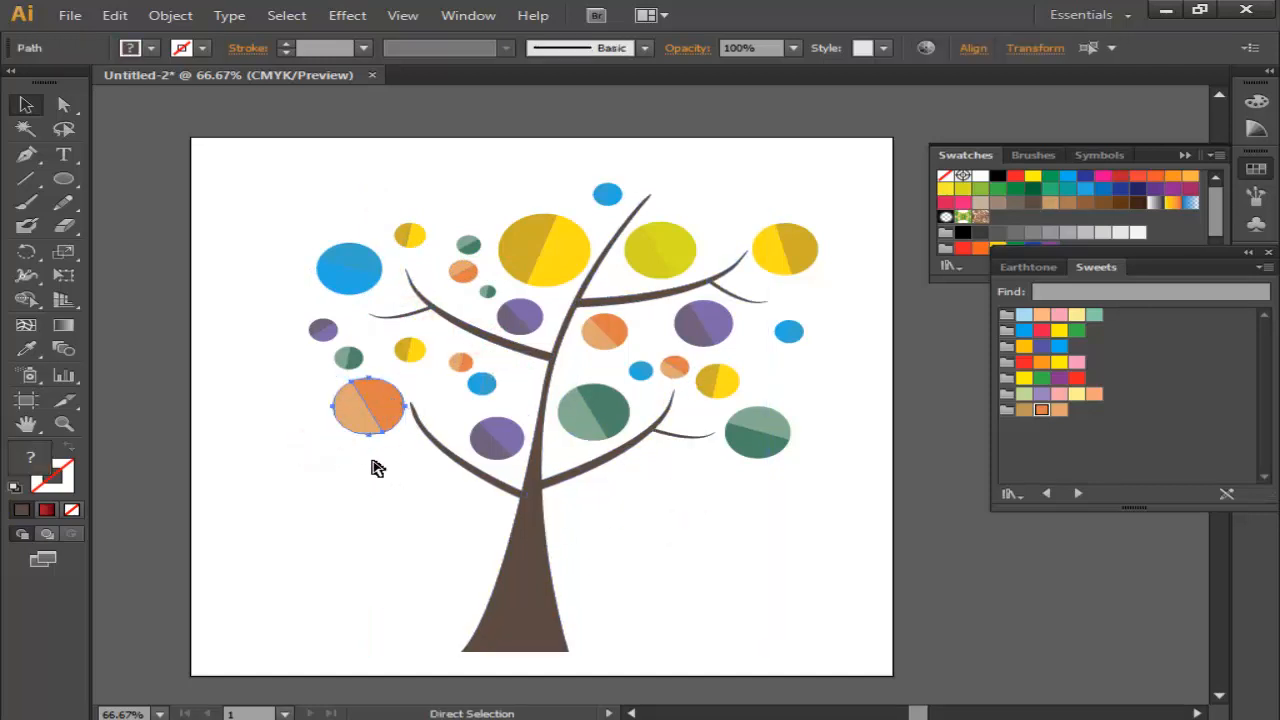
click(286, 396)
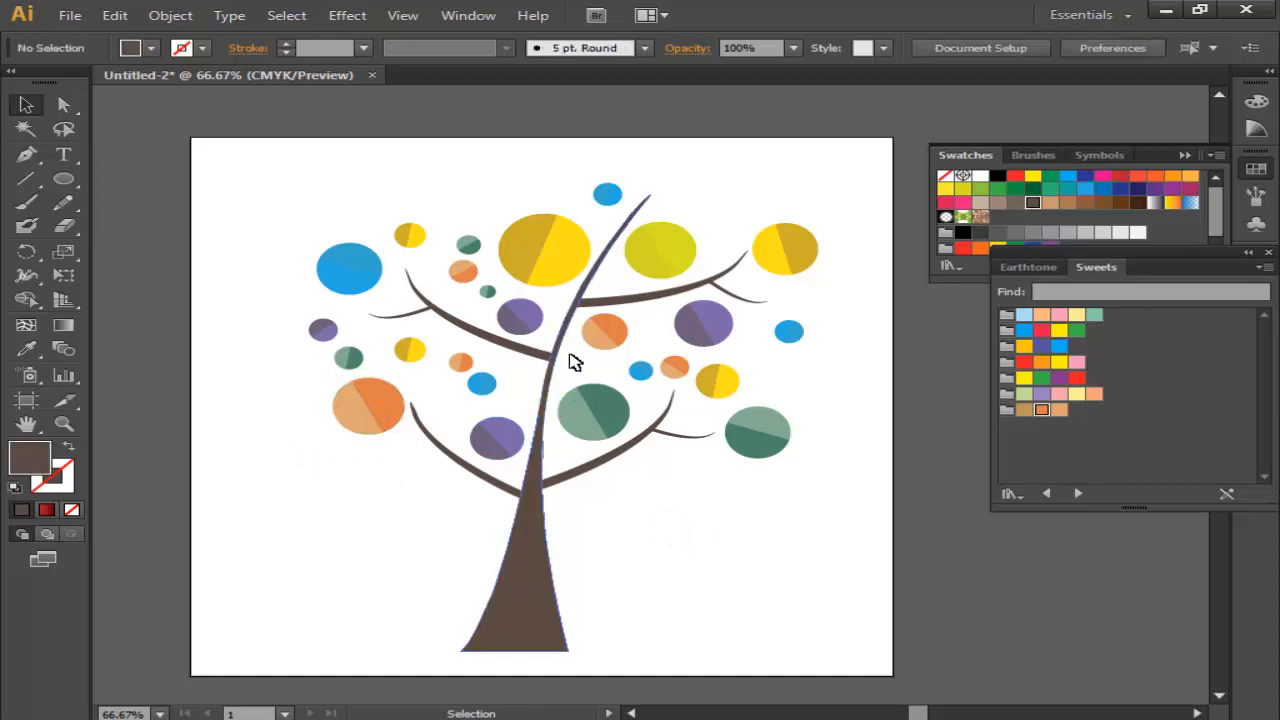
drag(475, 318, 806, 607)
click(876, 645)
key(space)
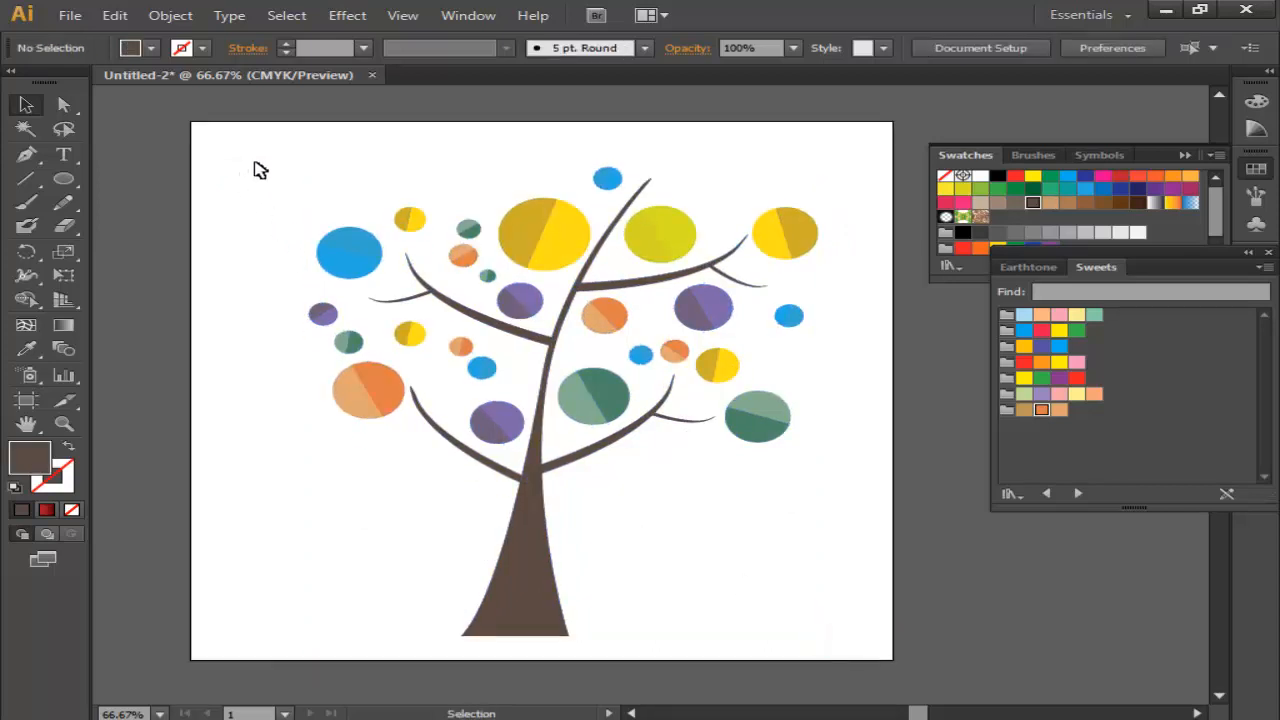
- Select the trunk, branches and all foliage ellipses and group them into one object
drag(257, 162, 768, 583)
key(ctrl+g)
key(ctrl+1)
drag(612, 405, 654, 443)
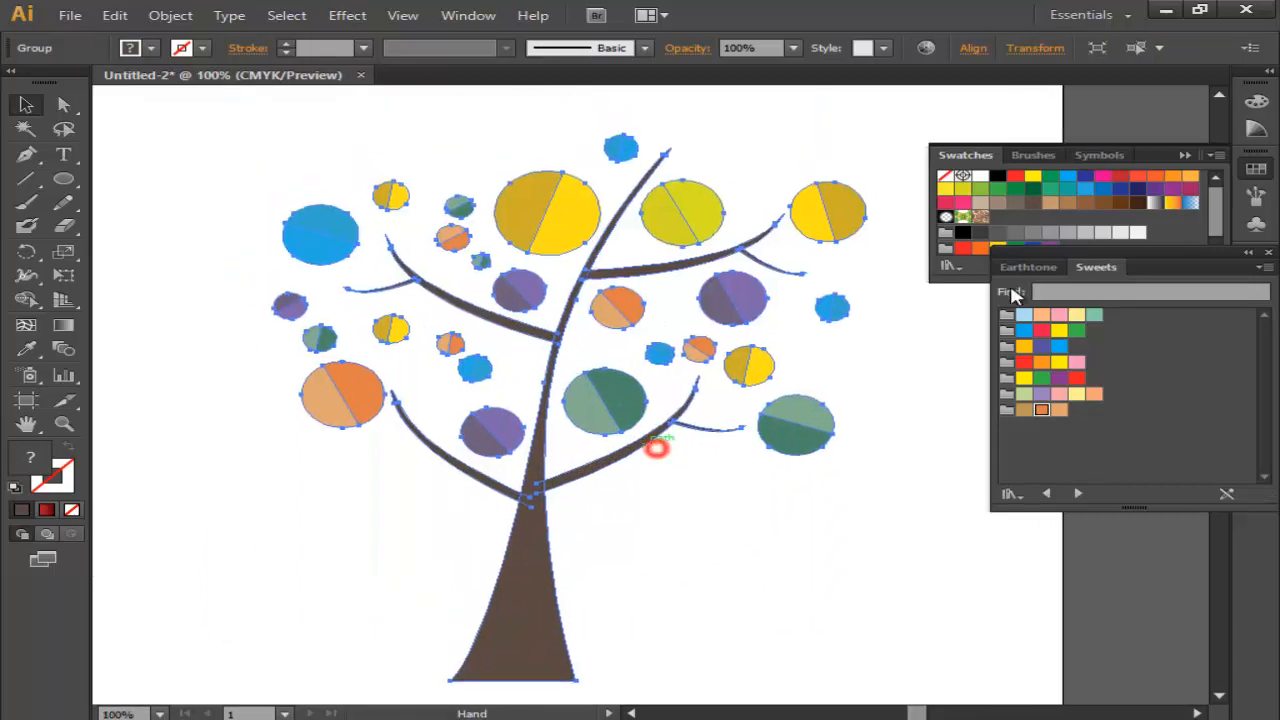
- Collapse the Swatches display and close the Earthtone and Sweets swatch libraries
click(1248, 252)
click(1185, 155)
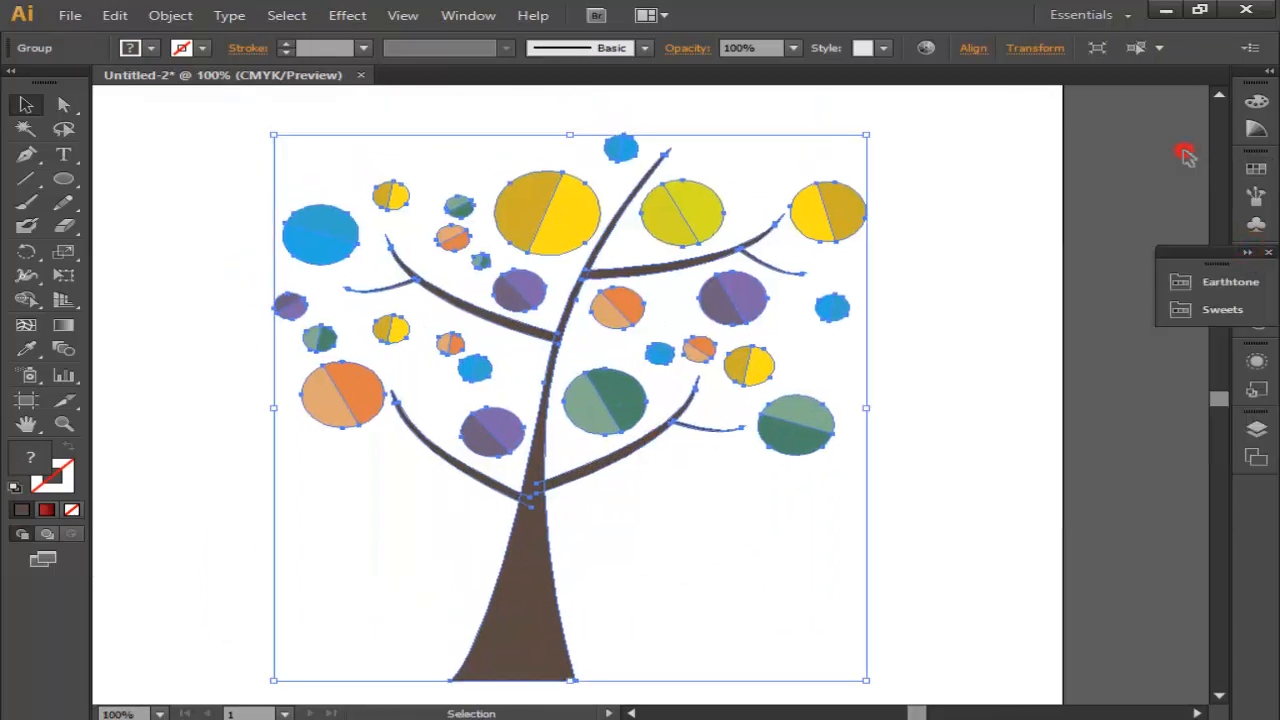
click(1268, 253)
- Enlarge the grouped tree about its centre to about 7.87 by 9.15 in and deselect it
scroll(991, 332, down, 1)
drag(1035, 391, 1000, 387)
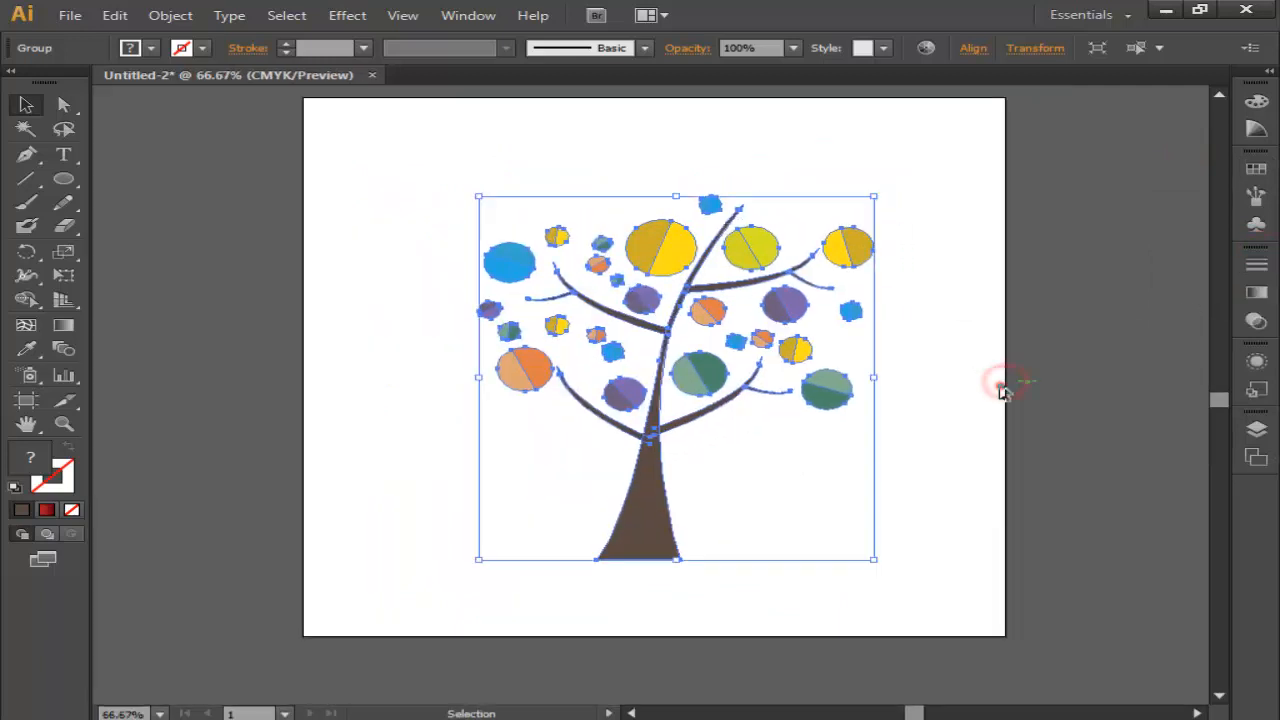
click(1003, 391)
drag(447, 185, 934, 597)
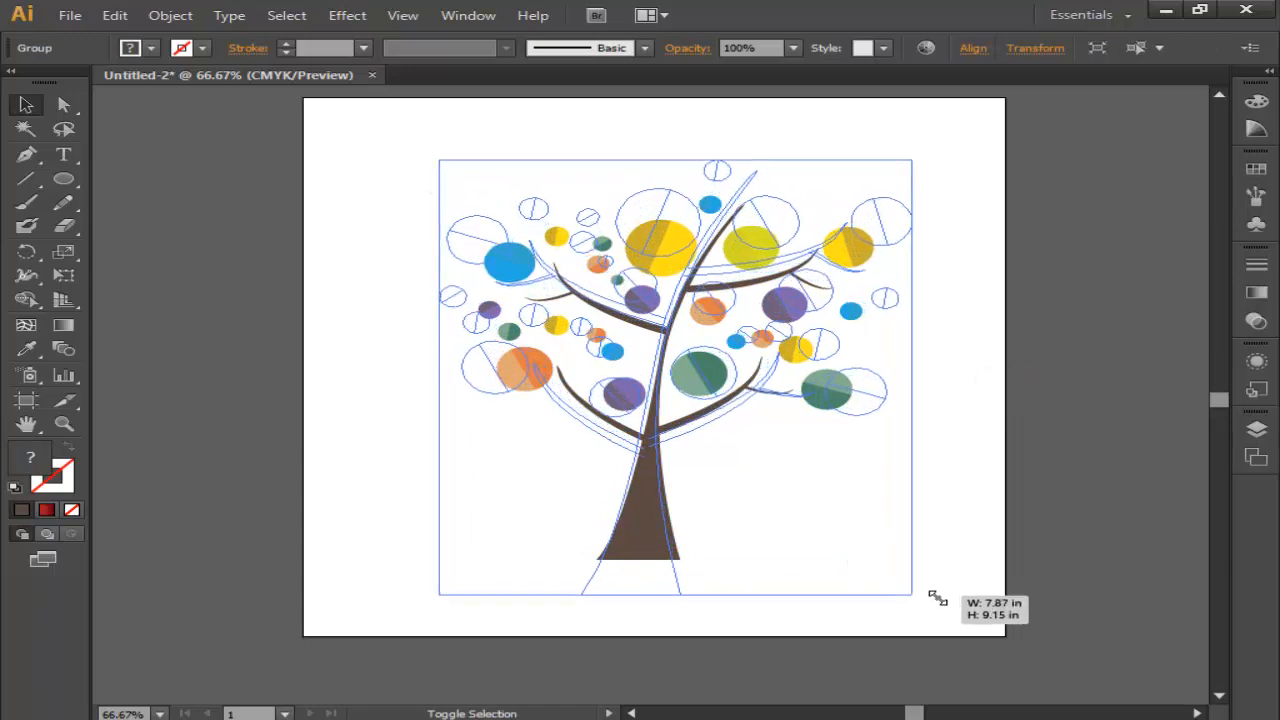
click(996, 565)
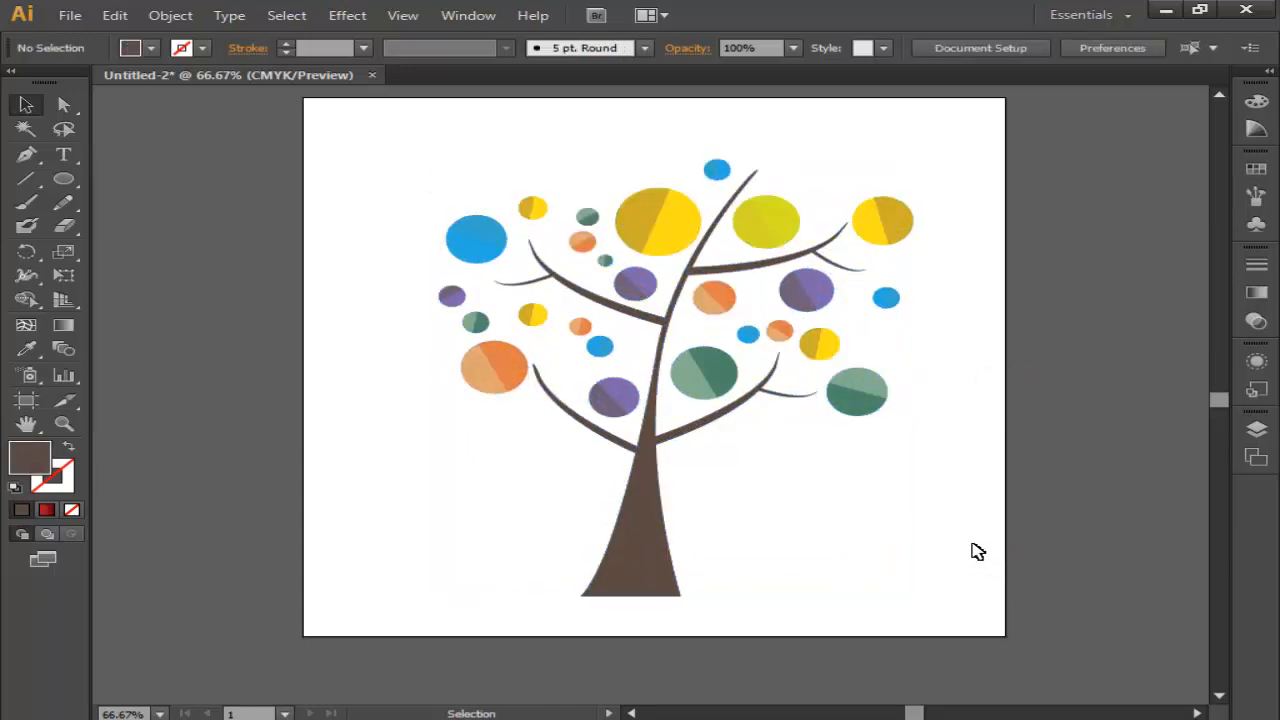
drag(971, 528, 945, 538)
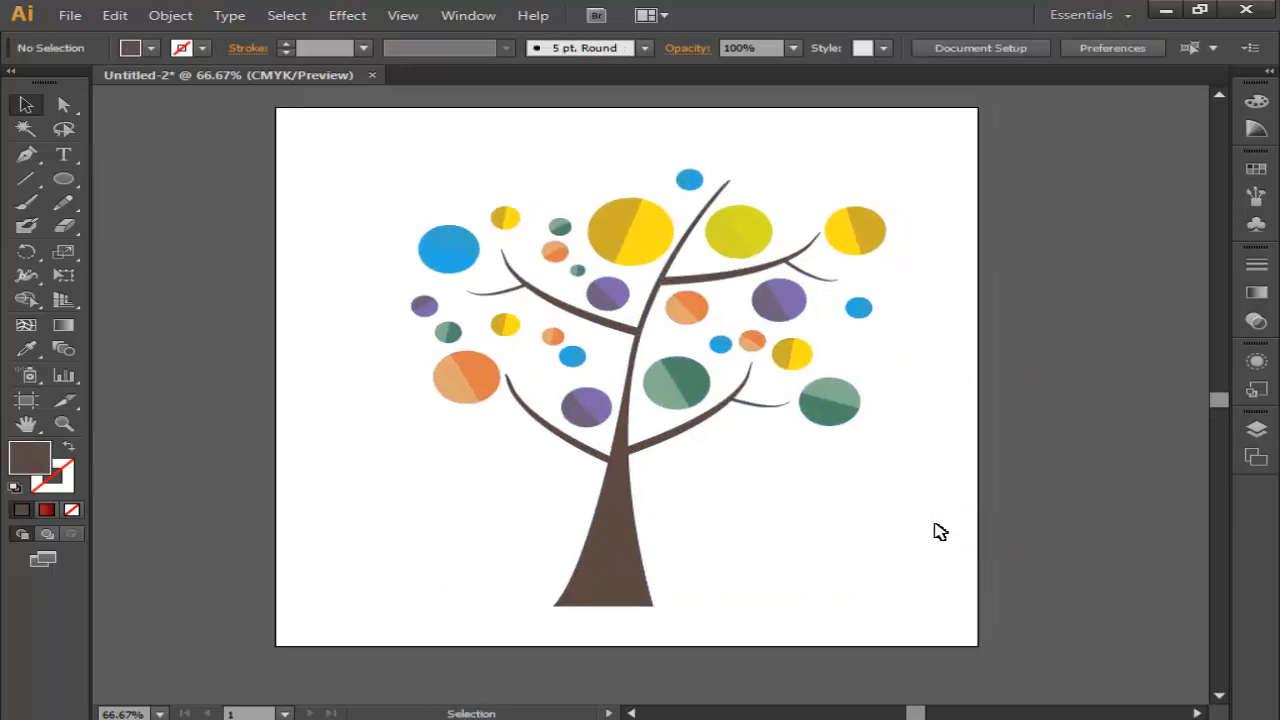